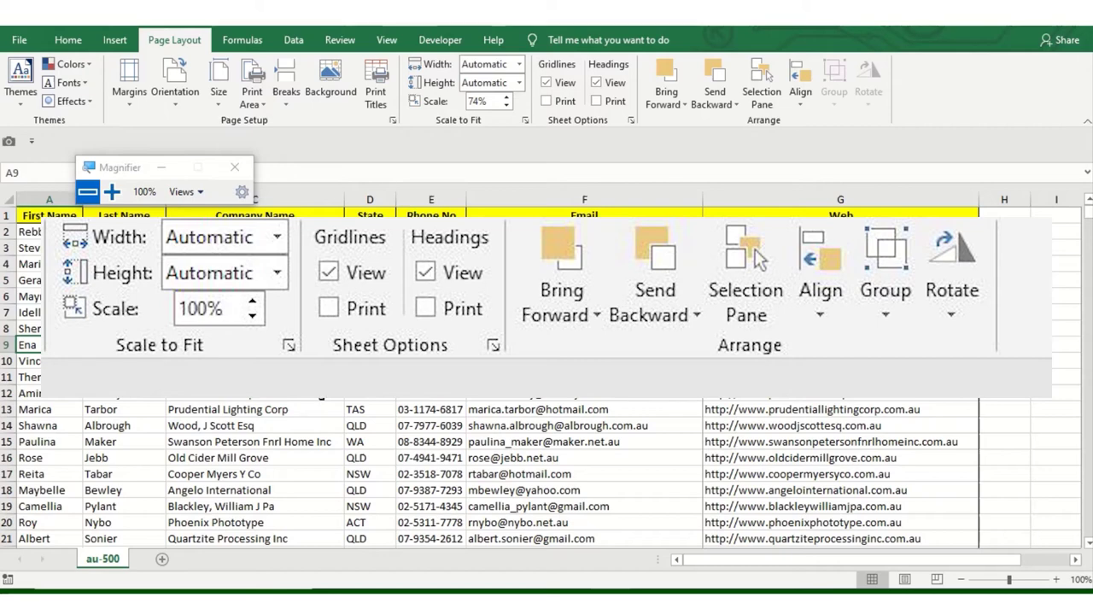
- Magnify the sheet and page setup options to 200%, then return to 100%
{"action": "left_click", "coordinate": [370, 360]}
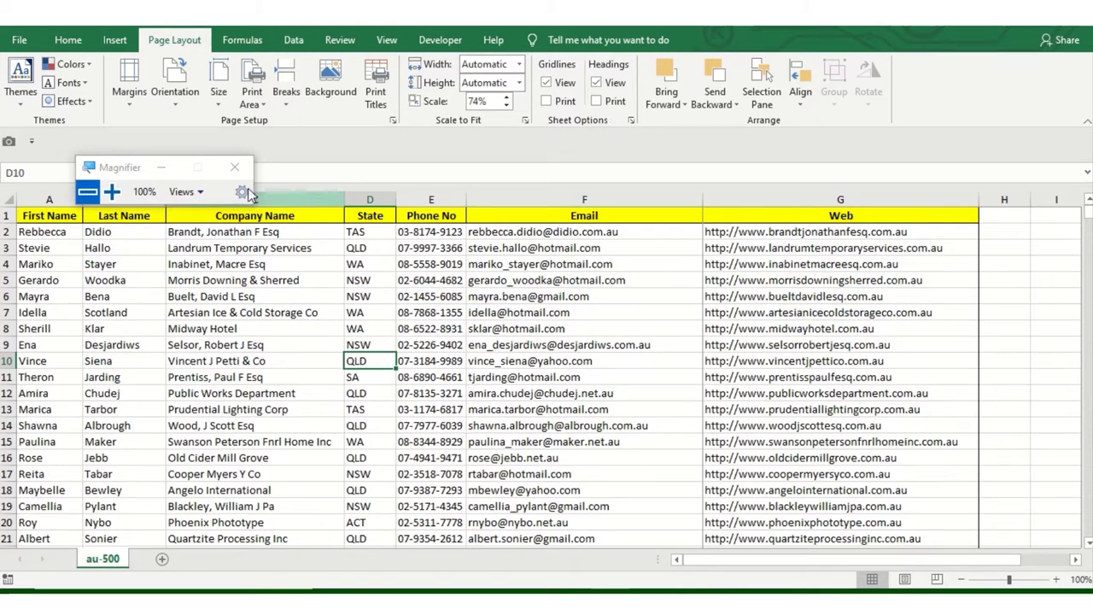
{"action": "left_click", "coordinate": [111, 191]}
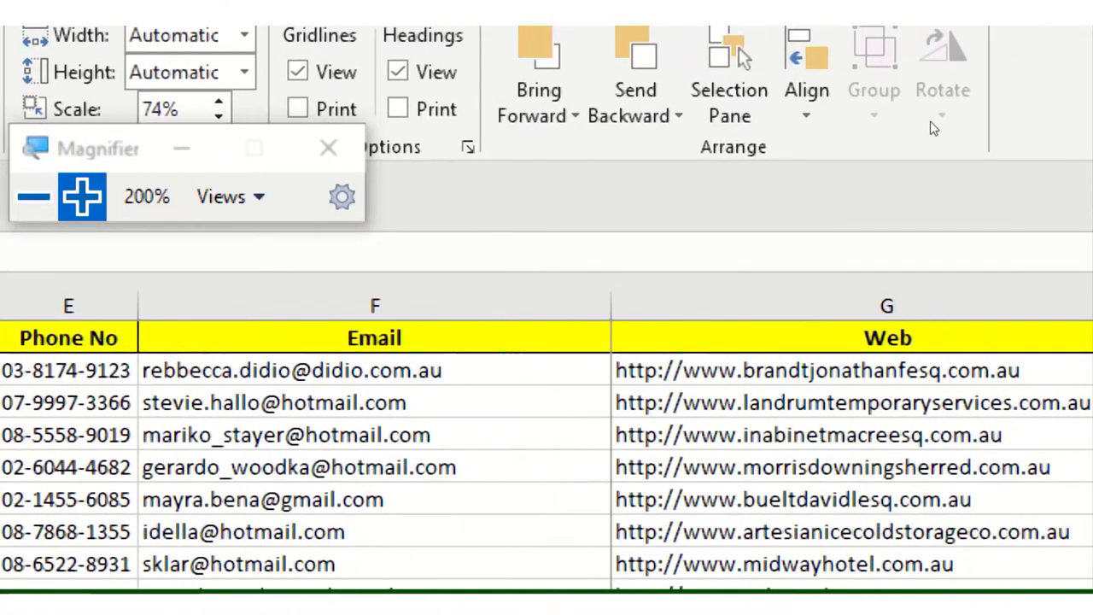
{"action": "key", "text": "super+minus"}
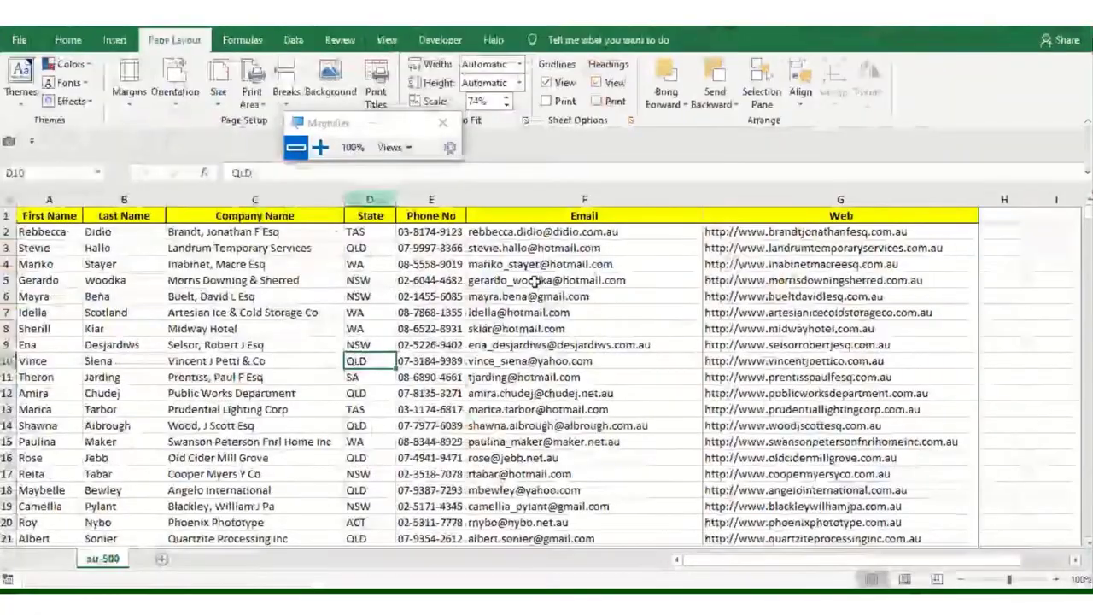
{"action": "left_click_drag", "start_coordinate": [344, 128], "coordinate": [189, 244]}
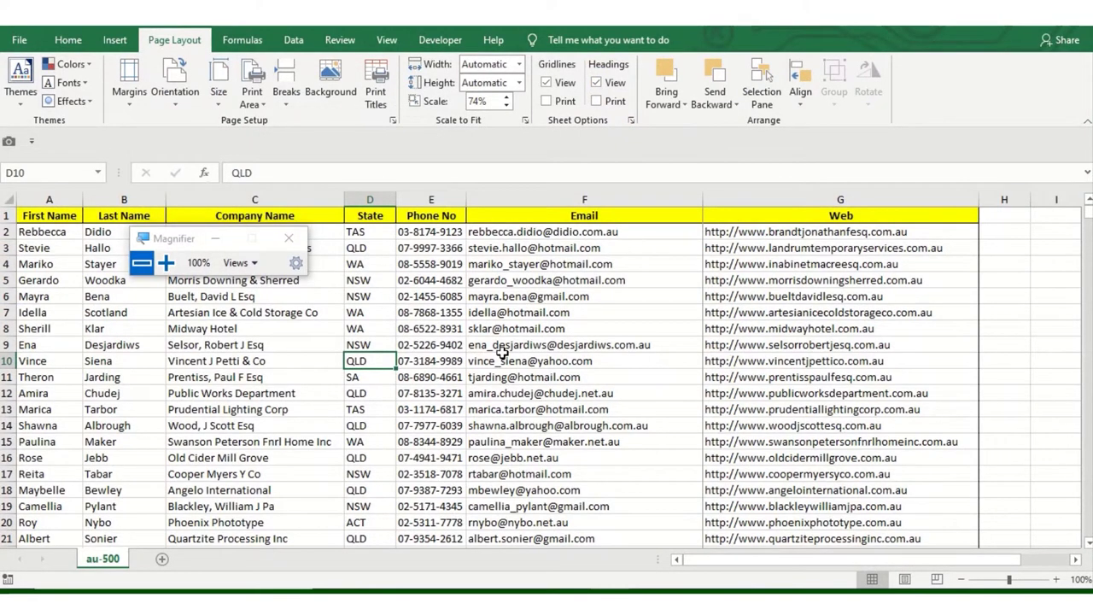
{"action": "key", "text": "super+plus"}
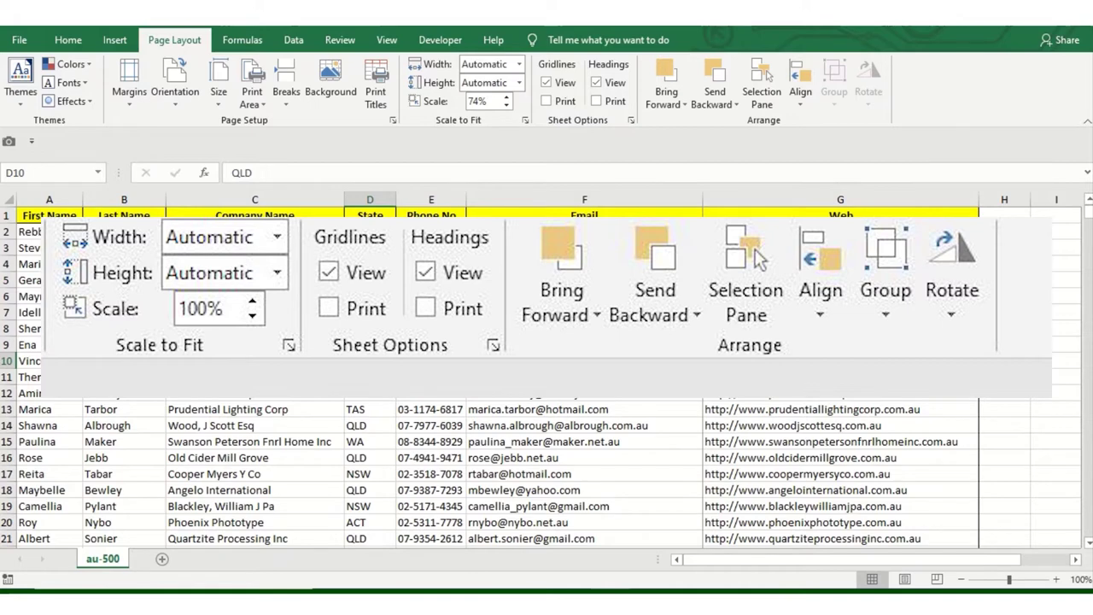
{"action": "key", "text": "super+minus"}
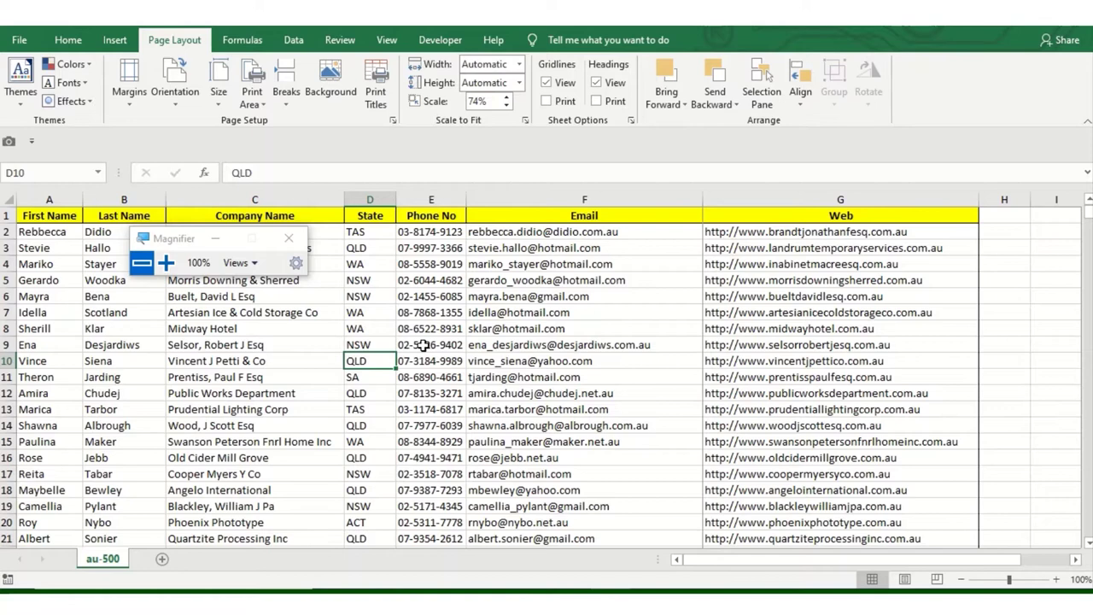
- Return to the Page Layout tab, select cell F4 and open the Print preview with Ctrl+P
{"action": "left_click", "coordinate": [422, 344]}
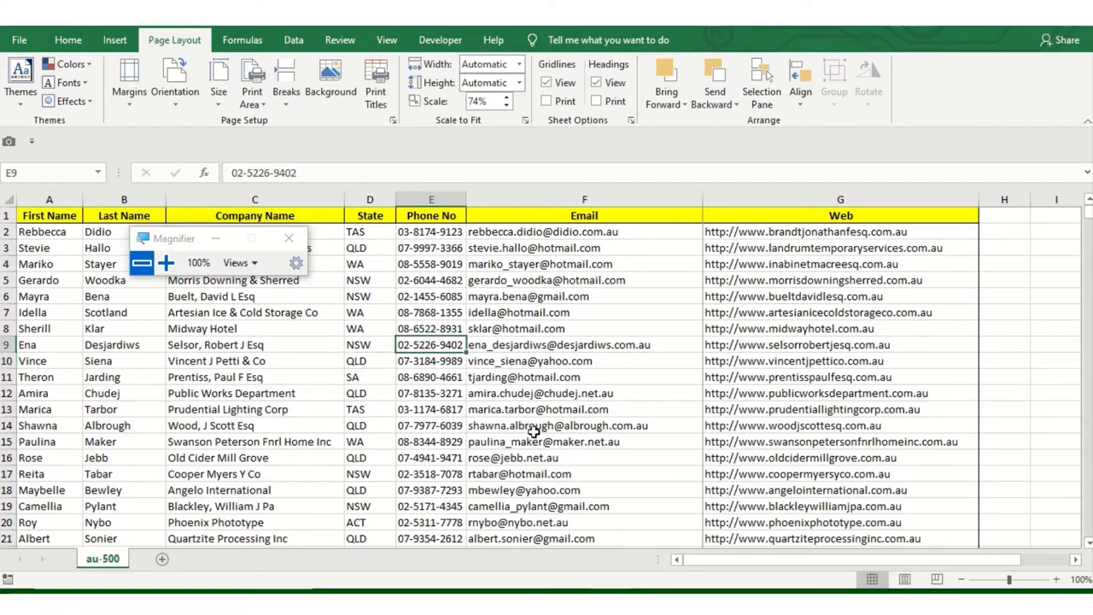
{"action": "left_click", "coordinate": [70, 40]}
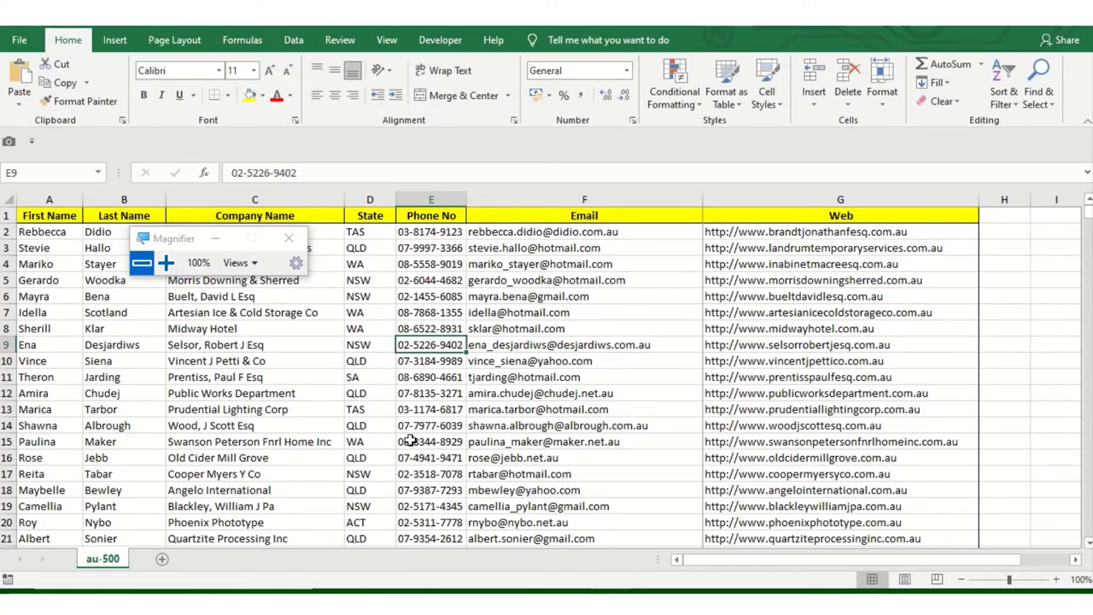
{"action": "left_click", "coordinate": [193, 41]}
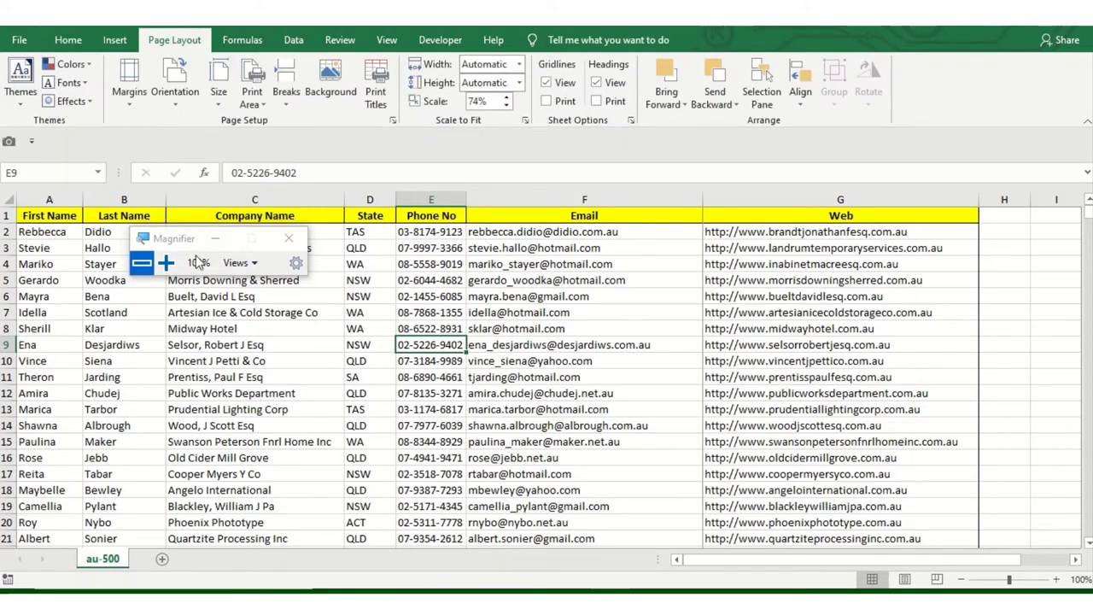
{"action": "left_click", "coordinate": [166, 263]}
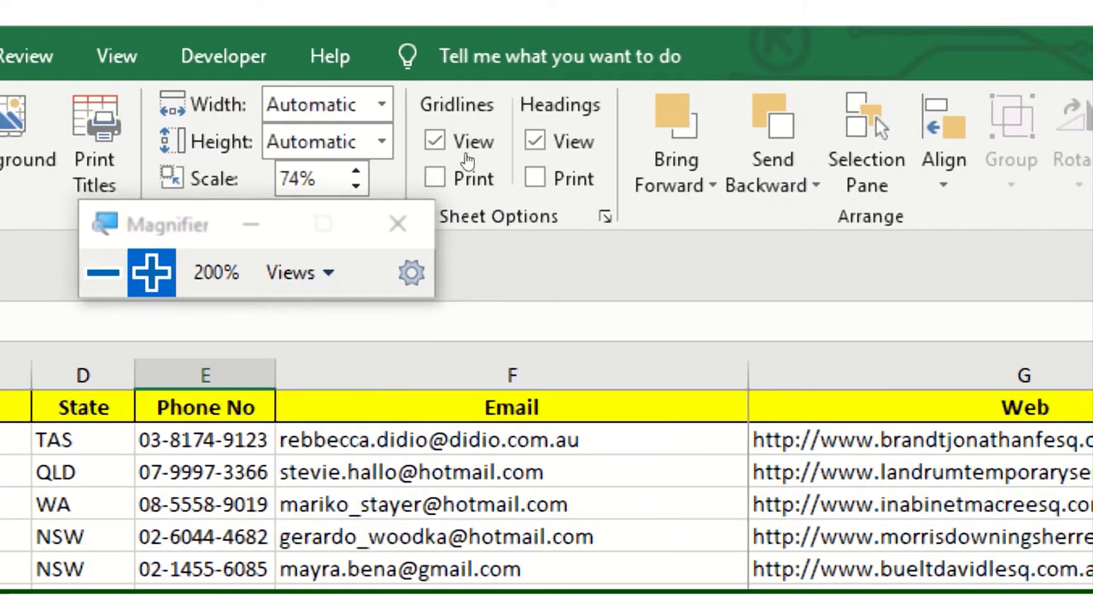
{"action": "key", "text": "super+minus"}
{"action": "left_click", "coordinate": [486, 280]}
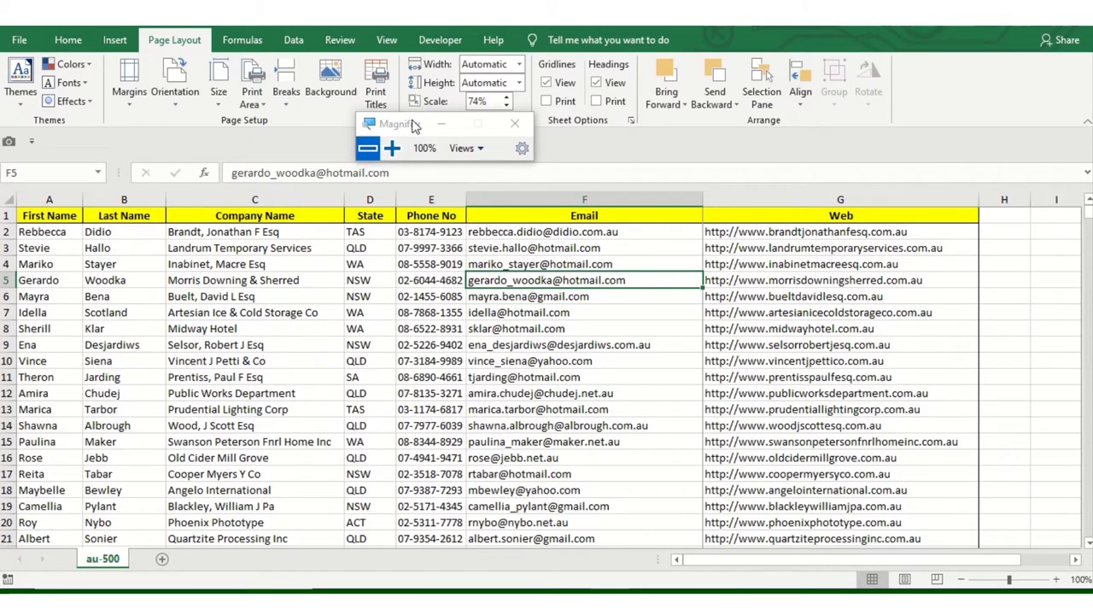
{"action": "left_click_drag", "start_coordinate": [414, 126], "coordinate": [228, 186]}
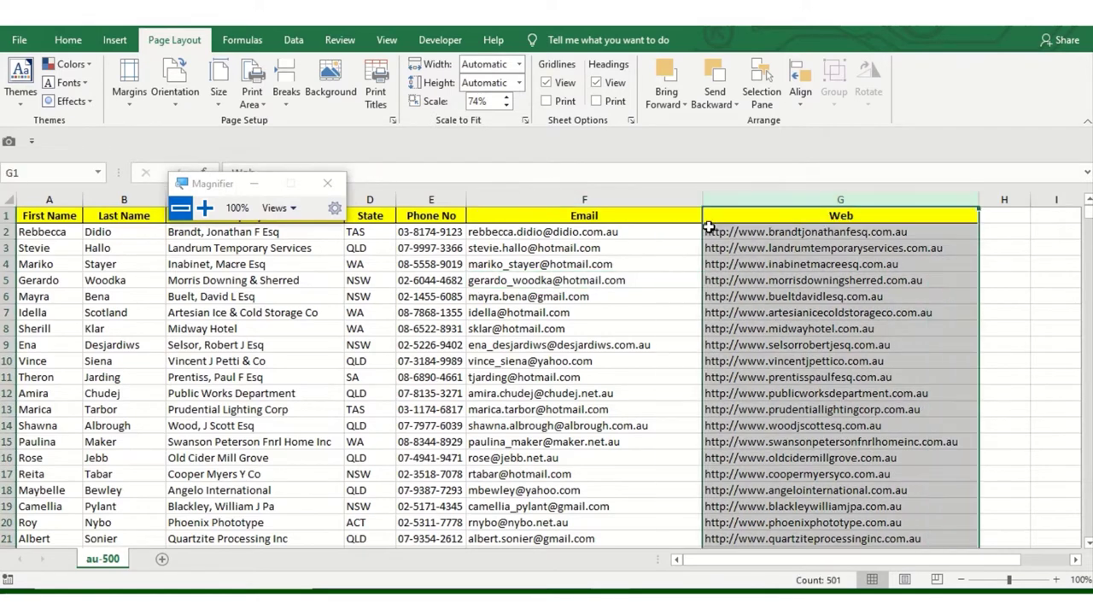
{"action": "left_click", "coordinate": [507, 265]}
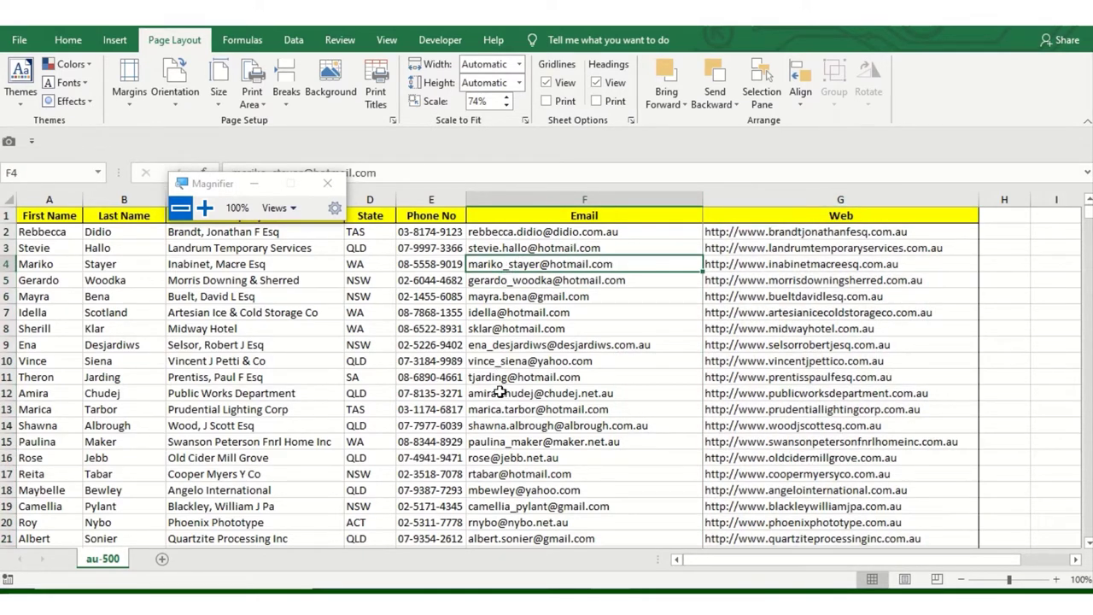
{"action": "key", "text": "ctrl+p"}
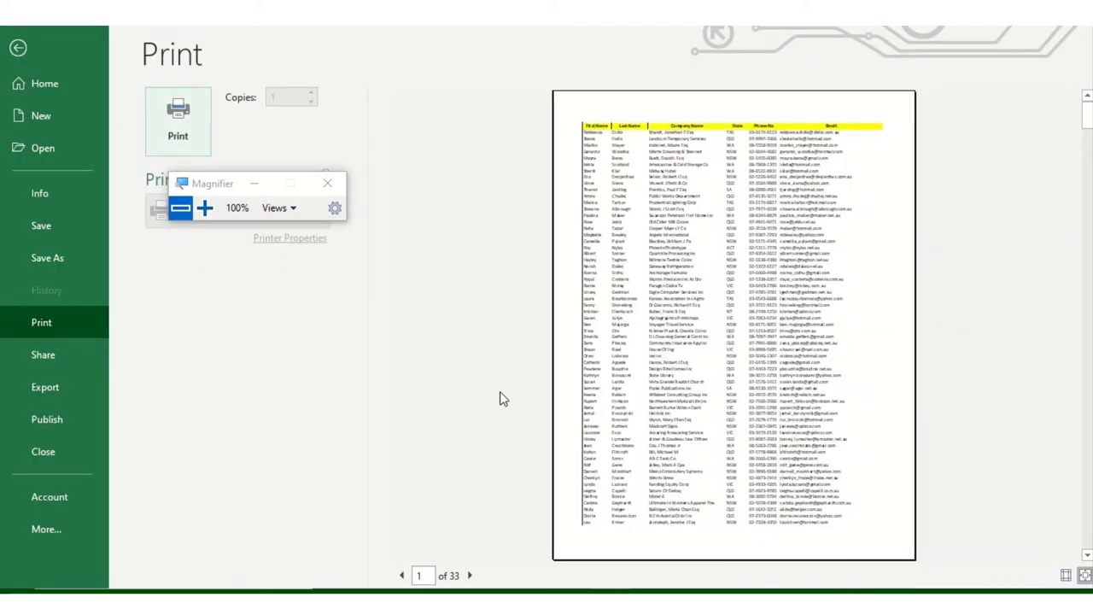
- Page forward to page 7 of 16 in the preview, then return to the worksheet
{"action": "left_click", "coordinate": [468, 574]}
{"action": "left_click", "coordinate": [468, 574]}
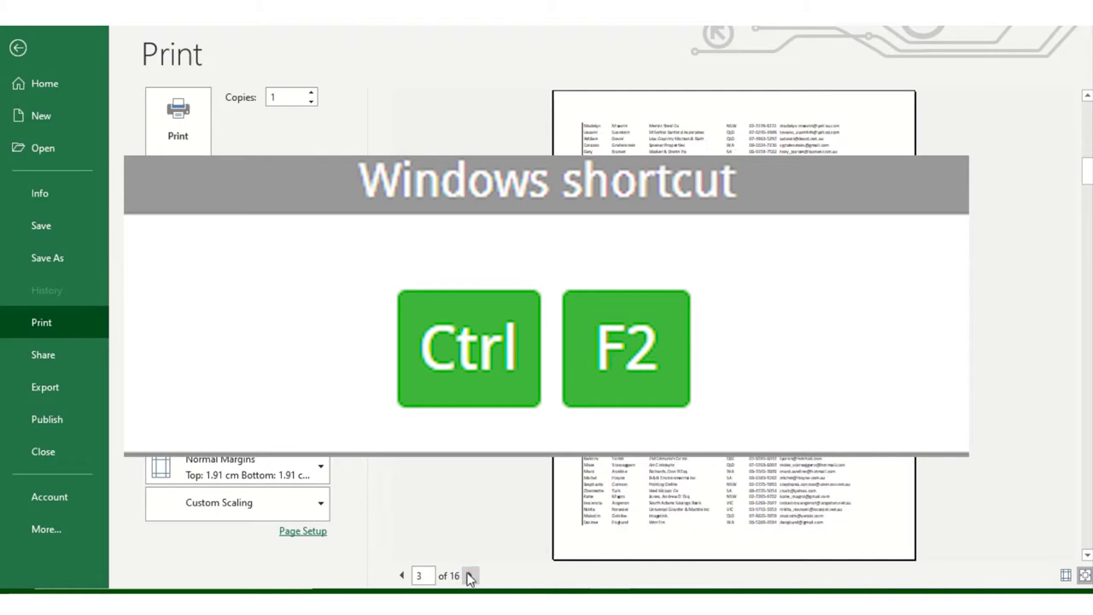
{"action": "left_click", "coordinate": [467, 575]}
{"action": "left_click", "coordinate": [467, 574]}
{"action": "left_click", "coordinate": [467, 575]}
{"action": "left_click", "coordinate": [468, 575]}
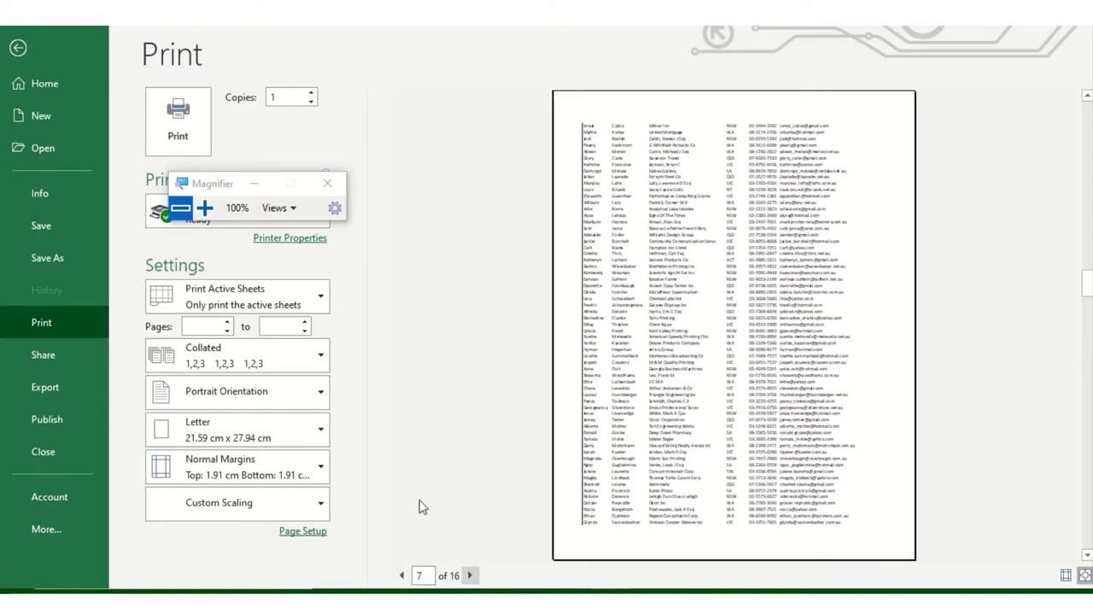
{"action": "key", "text": "Escape"}
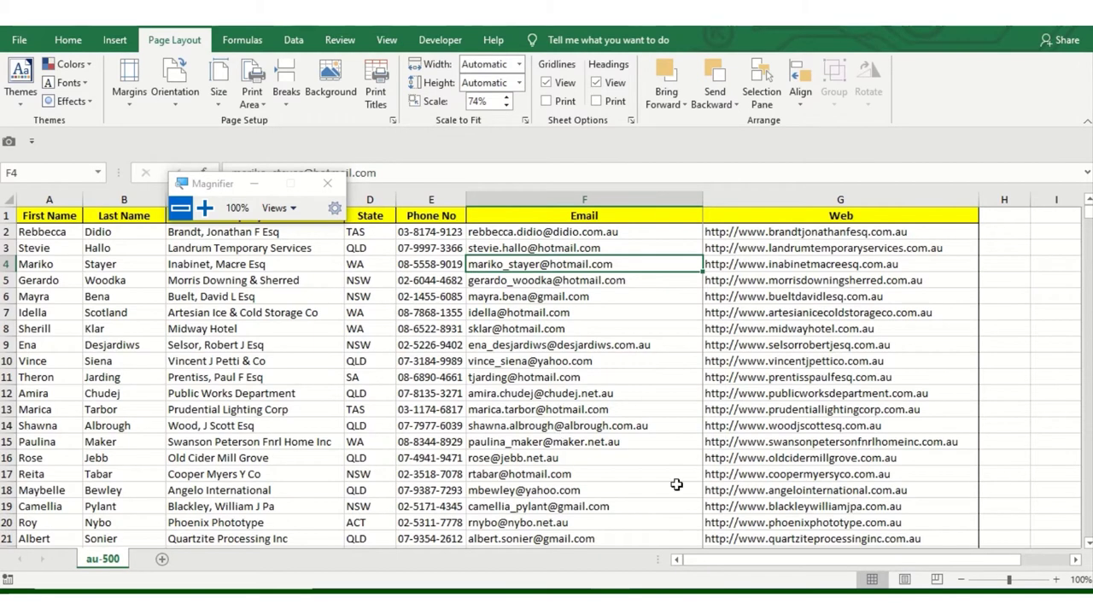
- Switch the contact list to Page Break Preview, with the magnifier back at 100%
{"action": "left_click", "coordinate": [206, 209]}
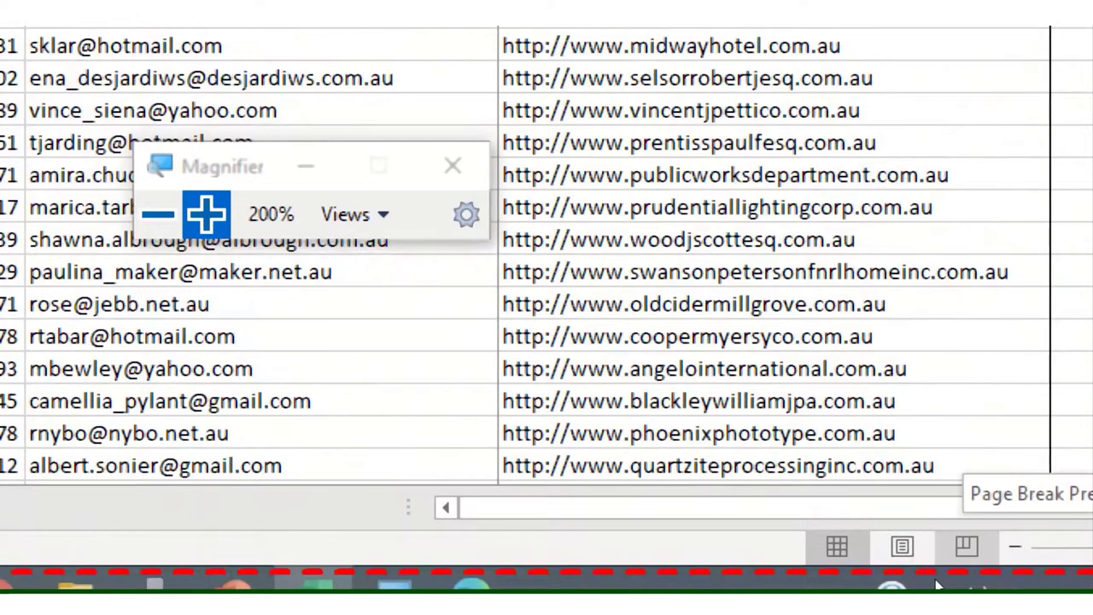
{"action": "left_click", "coordinate": [966, 546]}
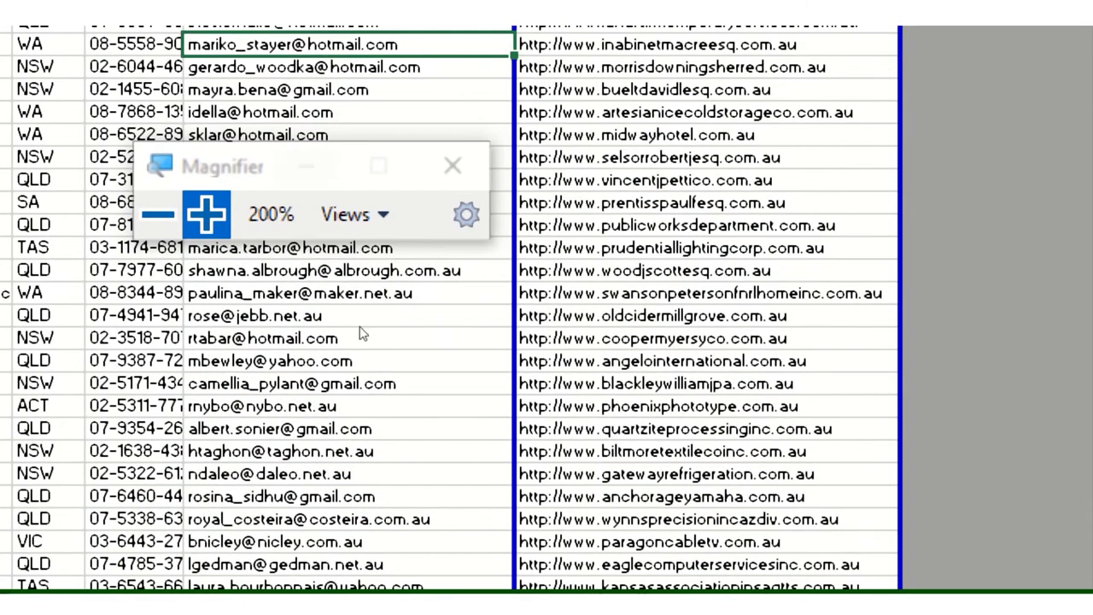
{"action": "left_click", "coordinate": [317, 325]}
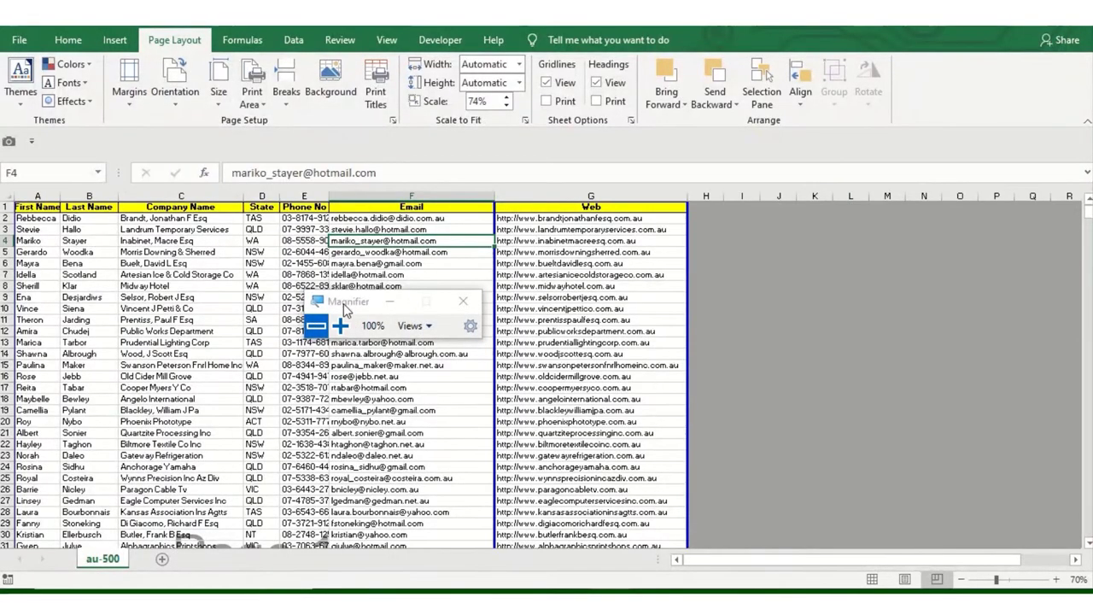
{"action": "left_click_drag", "start_coordinate": [345, 303], "coordinate": [156, 259]}
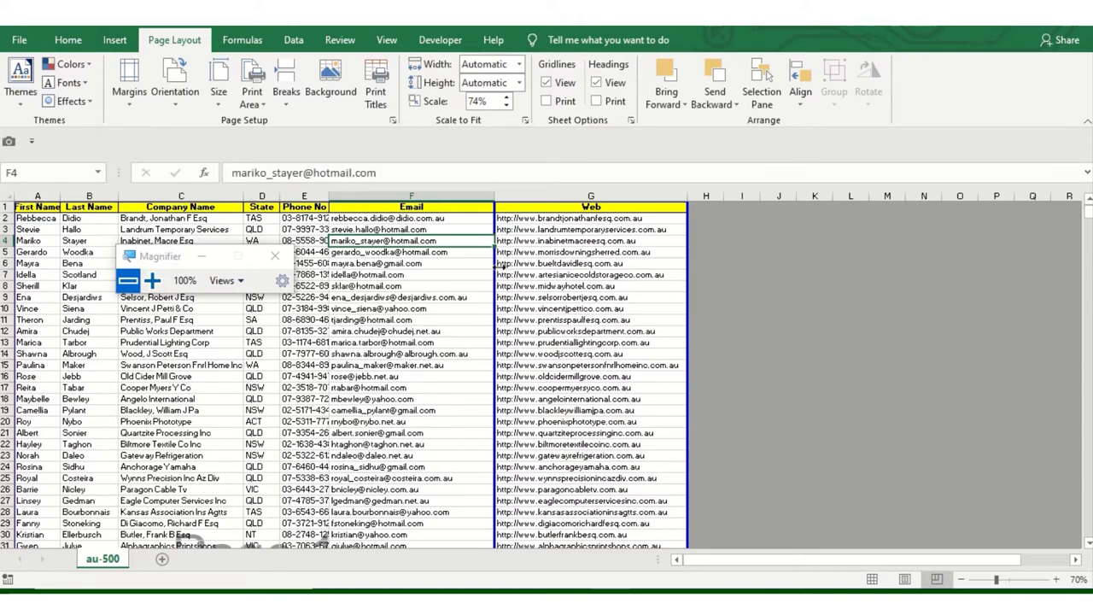
- Select columns A through F, then pick cells F8 and G32 further down
{"action": "left_click", "coordinate": [52, 195]}
{"action": "left_click_drag", "start_coordinate": [52, 195], "coordinate": [453, 196]}
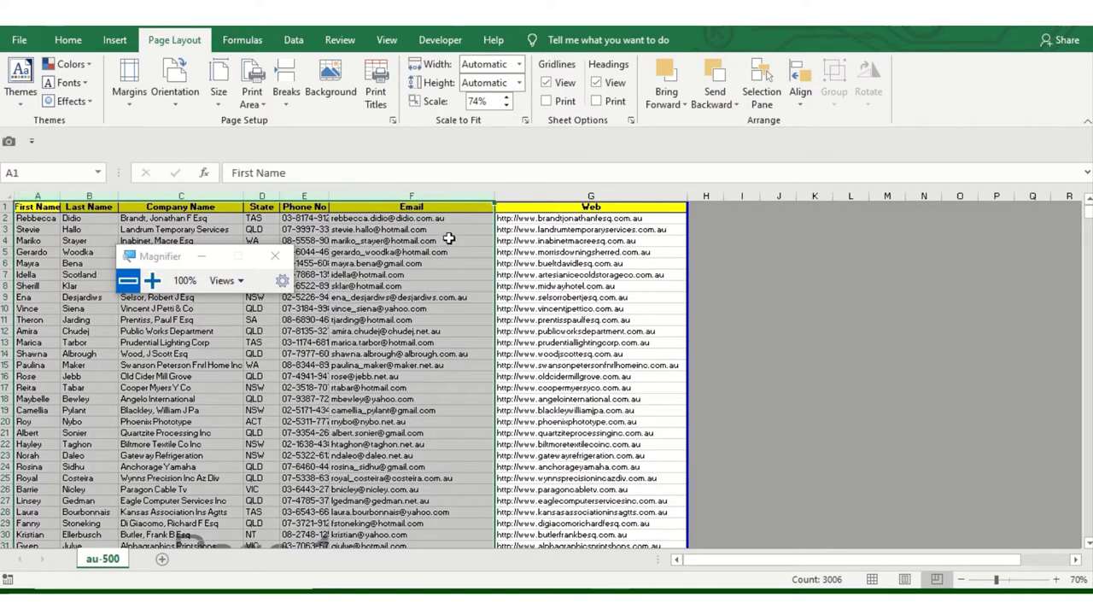
{"action": "left_click", "coordinate": [430, 283]}
{"action": "scroll", "coordinate": [529, 364], "scroll_direction": "down", "scroll_amount": 2}
{"action": "scroll", "coordinate": [570, 419], "scroll_direction": "down", "scroll_amount": 2}
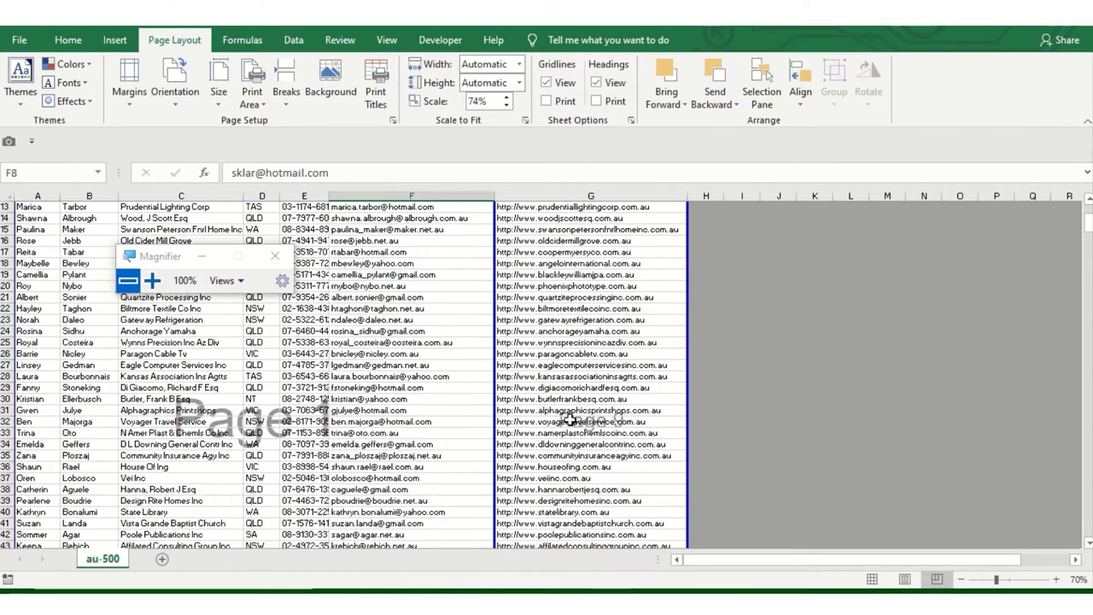
{"action": "left_click", "coordinate": [605, 422]}
- Drag the vertical page break to fall between columns D and E
{"action": "scroll", "coordinate": [611, 444], "scroll_direction": "down", "scroll_amount": 1}
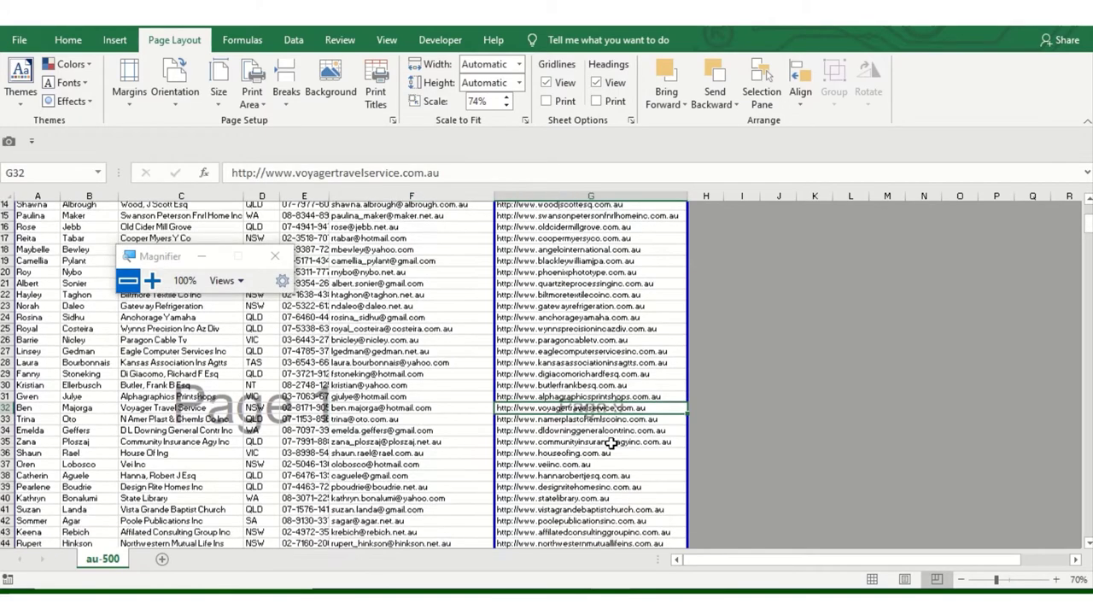
{"action": "scroll", "coordinate": [611, 443], "scroll_direction": "down", "scroll_amount": 5}
{"action": "scroll", "coordinate": [589, 418], "scroll_direction": "down", "scroll_amount": 4}
{"action": "scroll", "coordinate": [571, 436], "scroll_direction": "down", "scroll_amount": 3}
{"action": "scroll", "coordinate": [367, 457], "scroll_direction": "down", "scroll_amount": 3}
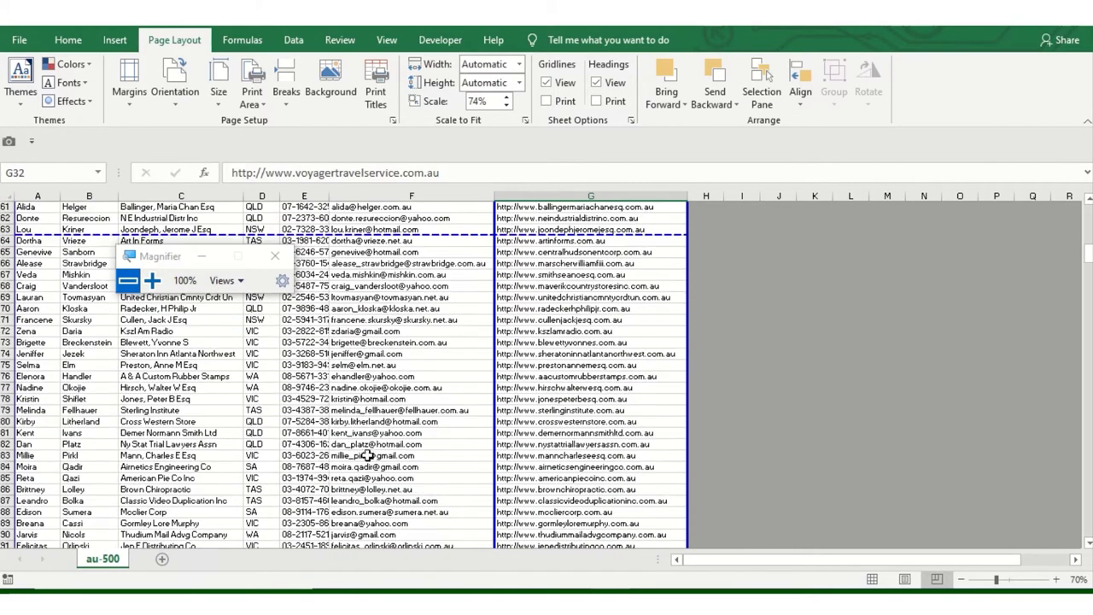
{"action": "scroll", "coordinate": [378, 433], "scroll_direction": "down", "scroll_amount": 3}
{"action": "scroll", "coordinate": [427, 435], "scroll_direction": "down", "scroll_amount": 3}
{"action": "scroll", "coordinate": [513, 437], "scroll_direction": "down", "scroll_amount": 3}
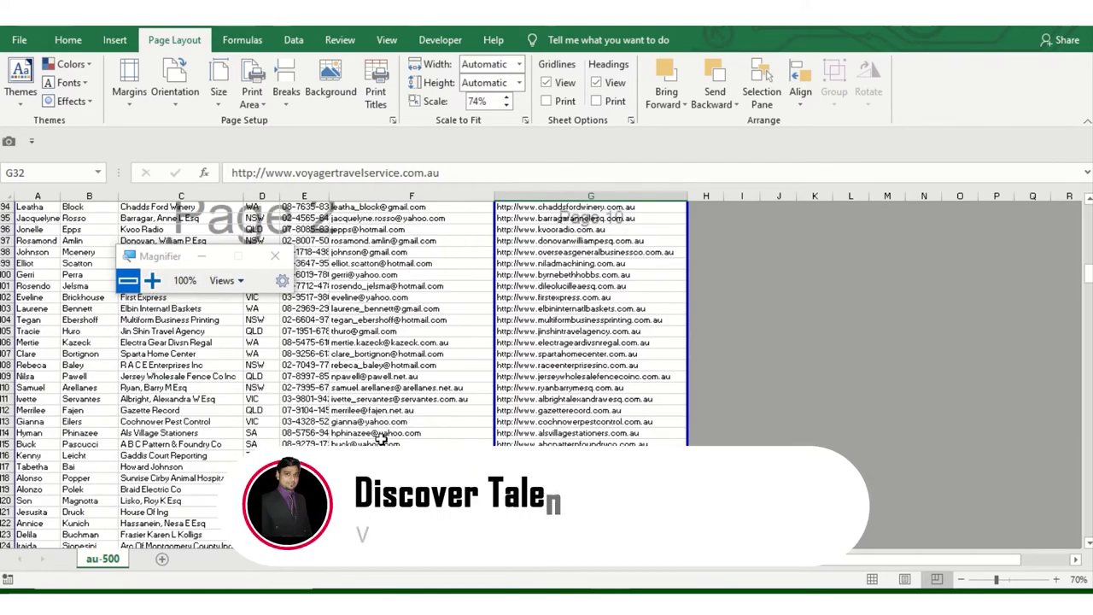
{"action": "scroll", "coordinate": [599, 438], "scroll_direction": "down", "scroll_amount": 4}
{"action": "scroll", "coordinate": [600, 438], "scroll_direction": "down", "scroll_amount": 4}
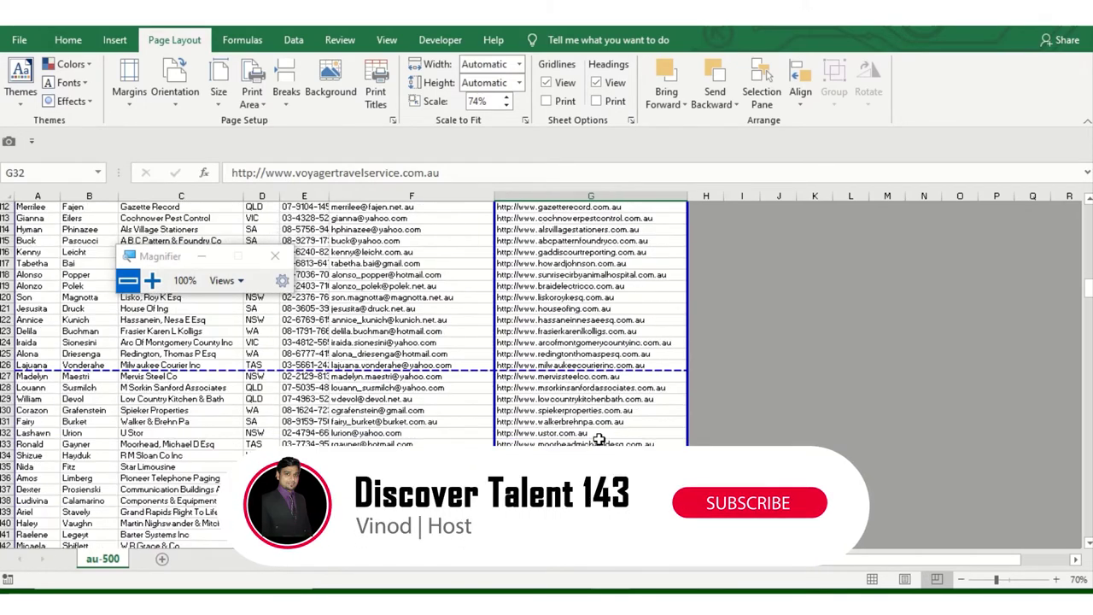
{"action": "scroll", "coordinate": [599, 438], "scroll_direction": "up", "scroll_amount": 5}
{"action": "scroll", "coordinate": [602, 434], "scroll_direction": "up", "scroll_amount": 5}
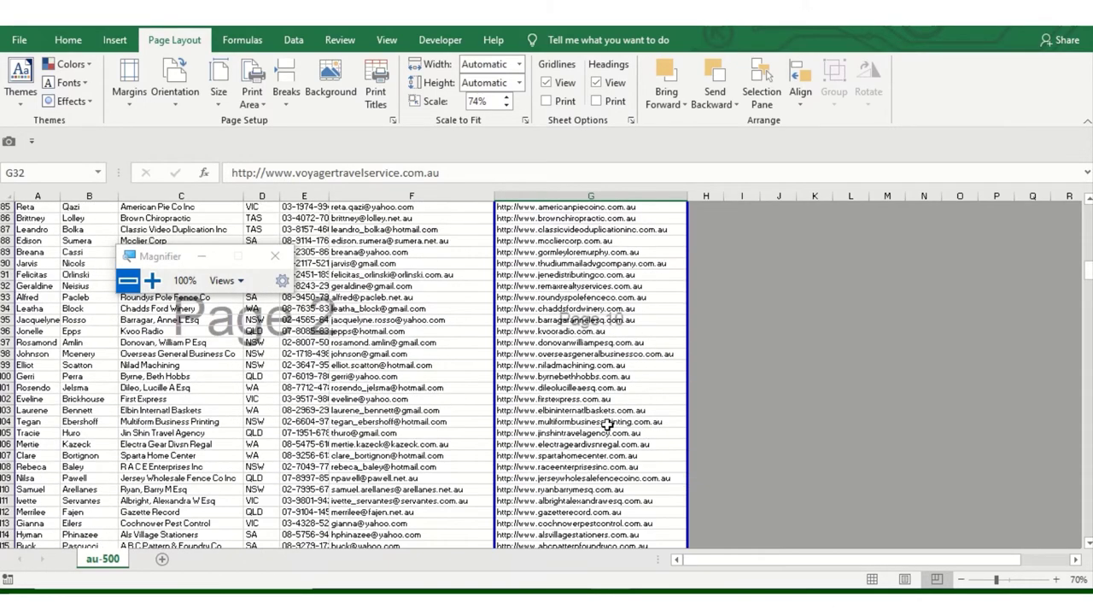
{"action": "scroll", "coordinate": [606, 424], "scroll_direction": "up", "scroll_amount": 5}
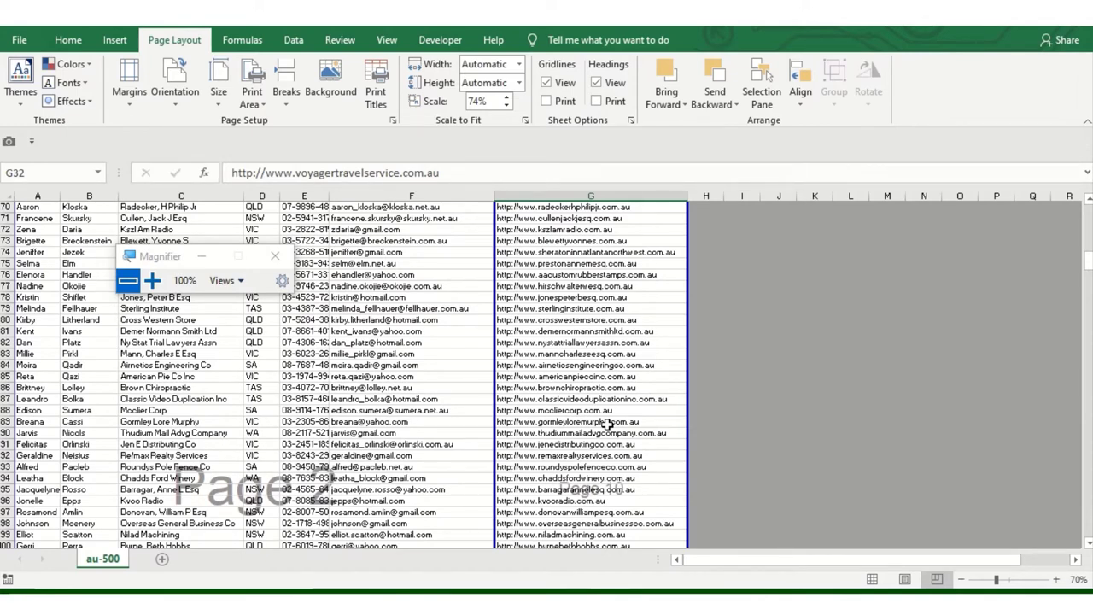
{"action": "left_click_drag", "start_coordinate": [487, 324], "coordinate": [280, 342]}
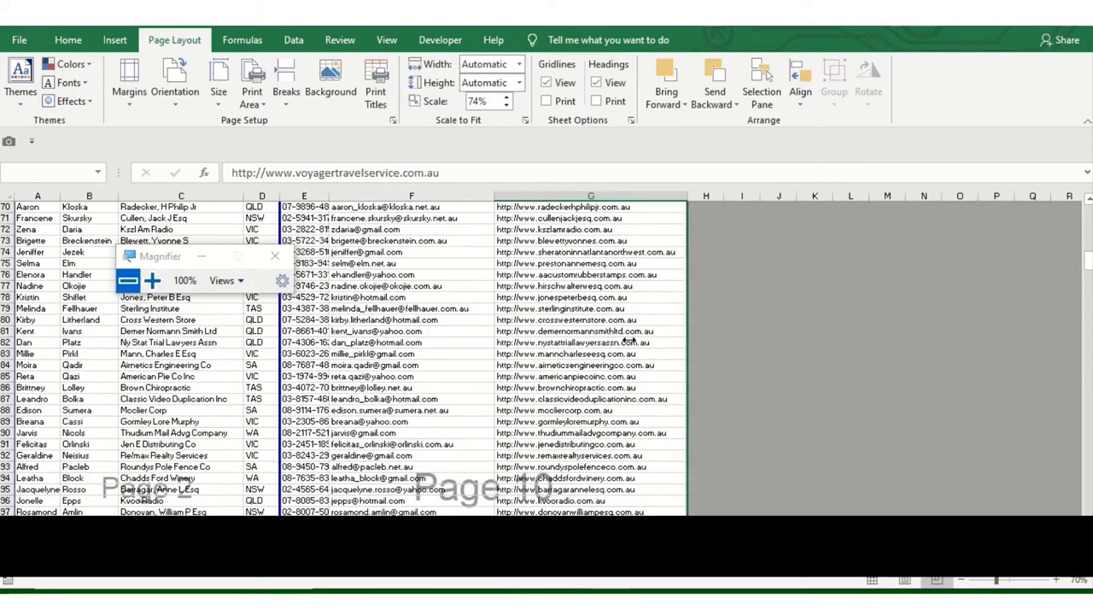
- Move the vertical page break back to the F/G column border
{"action": "left_click_drag", "start_coordinate": [688, 335], "coordinate": [496, 340]}
{"action": "scroll", "coordinate": [498, 353], "scroll_direction": "up", "scroll_amount": 5}
{"action": "scroll", "coordinate": [497, 352], "scroll_direction": "up", "scroll_amount": 10}
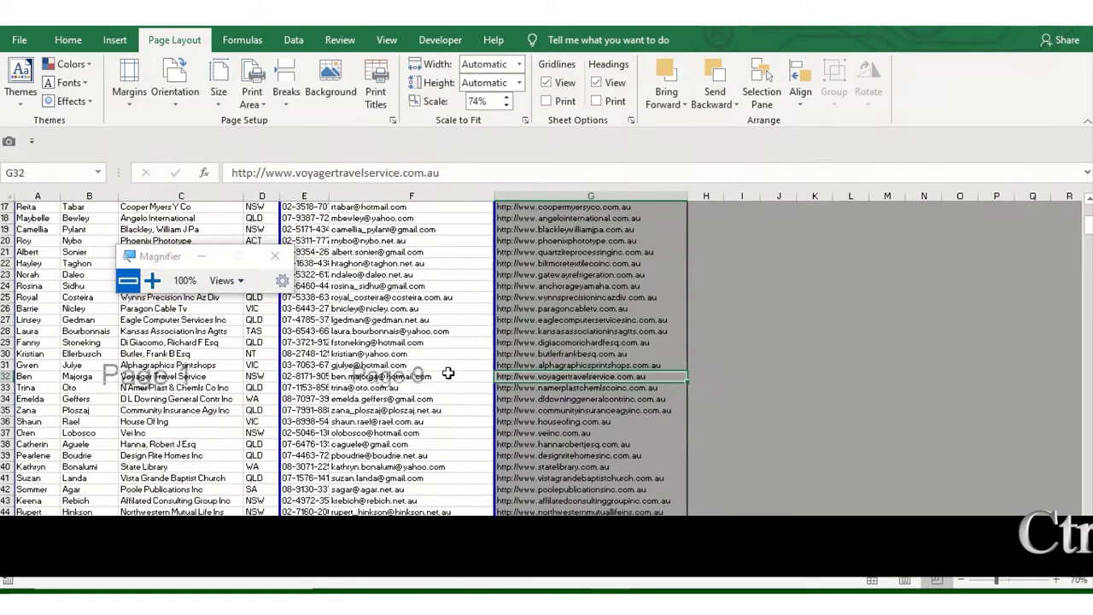
{"action": "scroll", "coordinate": [447, 373], "scroll_direction": "up", "scroll_amount": 5}
{"action": "scroll", "coordinate": [465, 357], "scroll_direction": "up", "scroll_amount": 3}
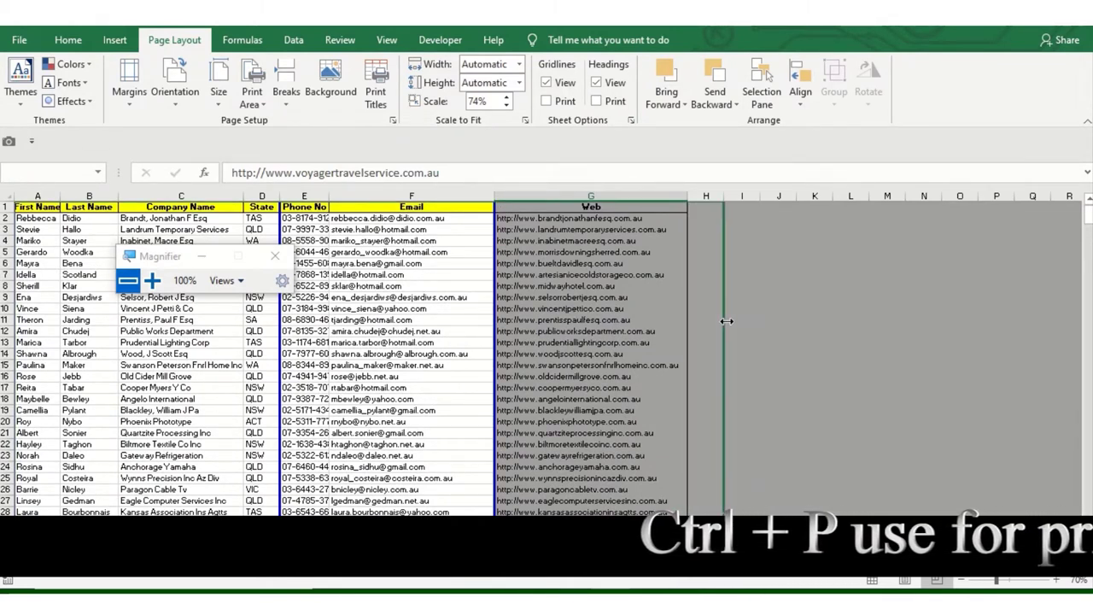
{"action": "scroll", "coordinate": [688, 320], "scroll_direction": "down", "scroll_amount": 5}
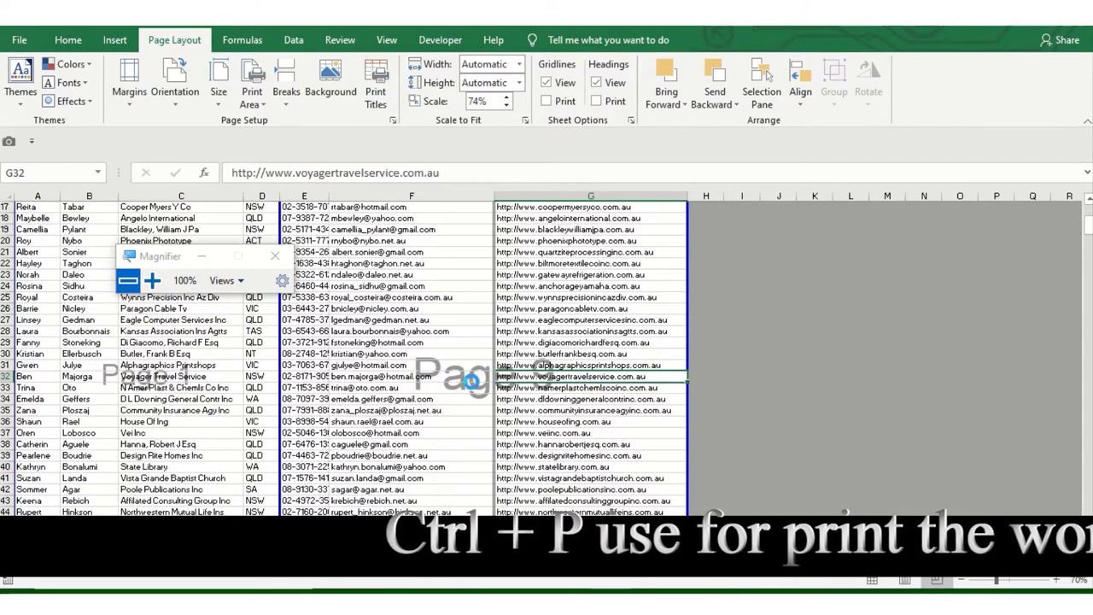
{"action": "left_click_drag", "start_coordinate": [272, 375], "coordinate": [494, 375]}
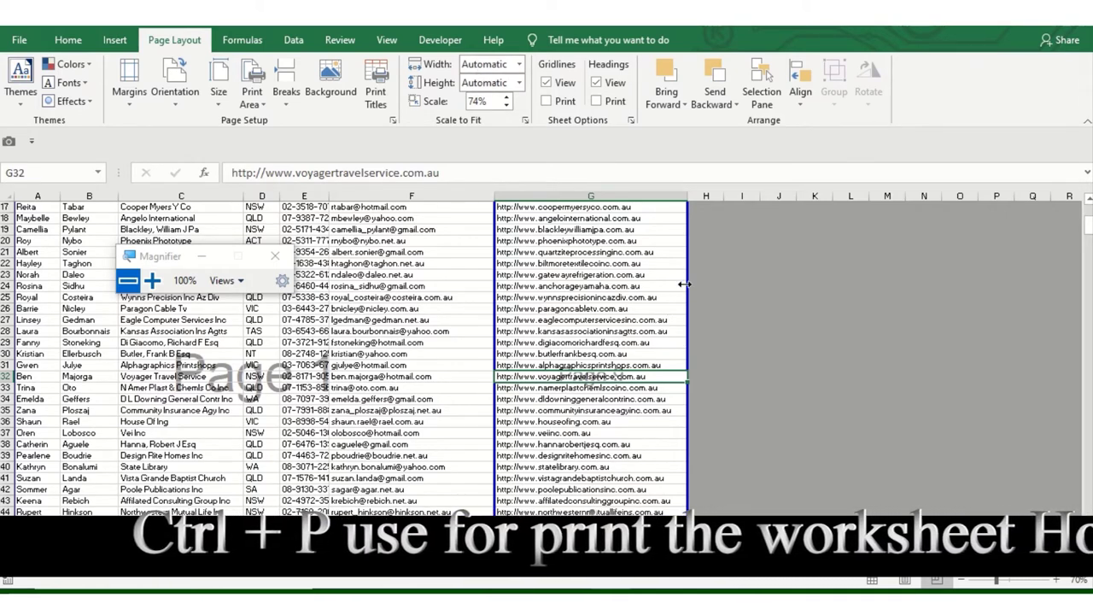
- Drag the horizontal page break lower, to fall between rows 63 and 64
{"action": "scroll", "coordinate": [488, 485], "scroll_direction": "down", "scroll_amount": 3}
{"action": "scroll", "coordinate": [488, 485], "scroll_direction": "down", "scroll_amount": 3}
{"action": "scroll", "coordinate": [489, 485], "scroll_direction": "down", "scroll_amount": 3}
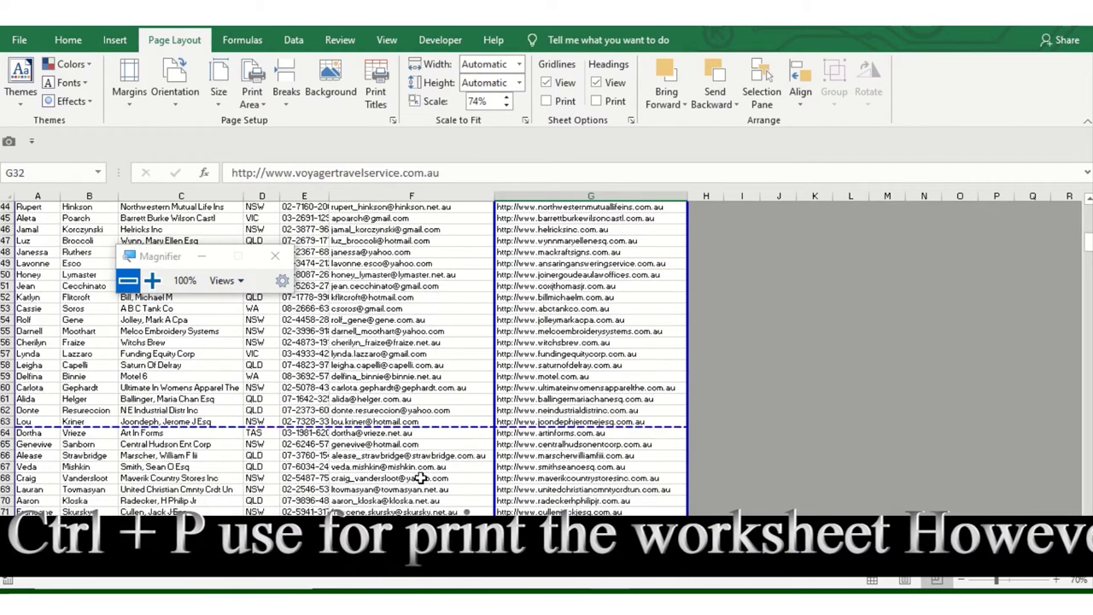
{"action": "mouse_move", "coordinate": [408, 424]}
{"action": "left_mouse_down"}
{"action": "mouse_move", "coordinate": [409, 461]}
{"action": "mouse_move", "coordinate": [411, 427]}
{"action": "left_mouse_up"}
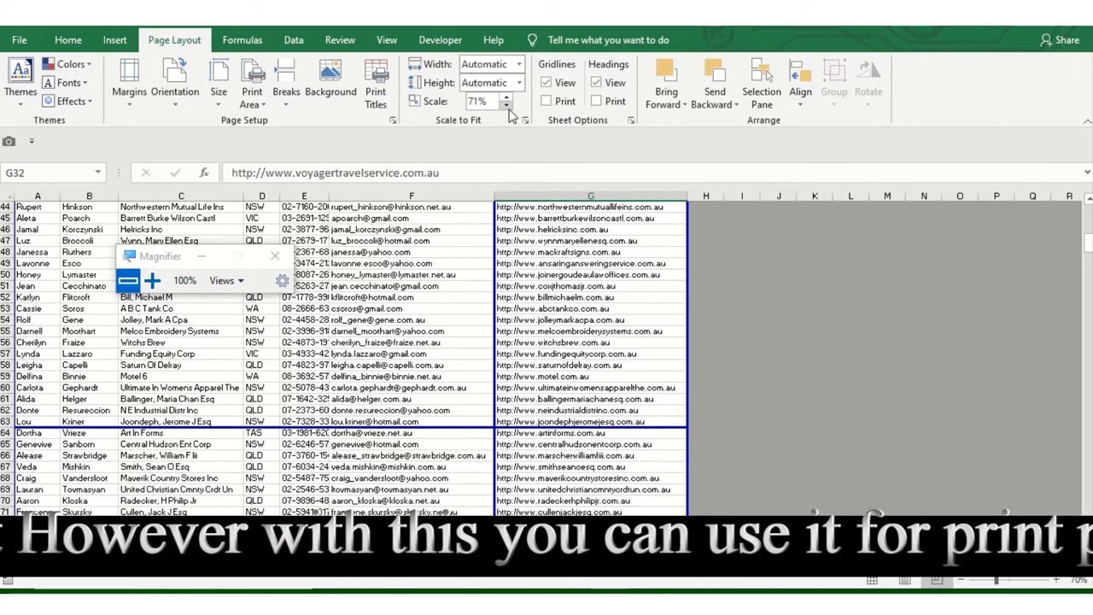
- Set the Scale to Fit width to 3 pages and scroll through the resulting layout
{"action": "left_click", "coordinate": [500, 65]}
{"action": "scroll", "coordinate": [419, 419], "scroll_direction": "up", "scroll_amount": 4}
{"action": "scroll", "coordinate": [418, 426], "scroll_direction": "up", "scroll_amount": 5}
{"action": "scroll", "coordinate": [425, 437], "scroll_direction": "up", "scroll_amount": 4}
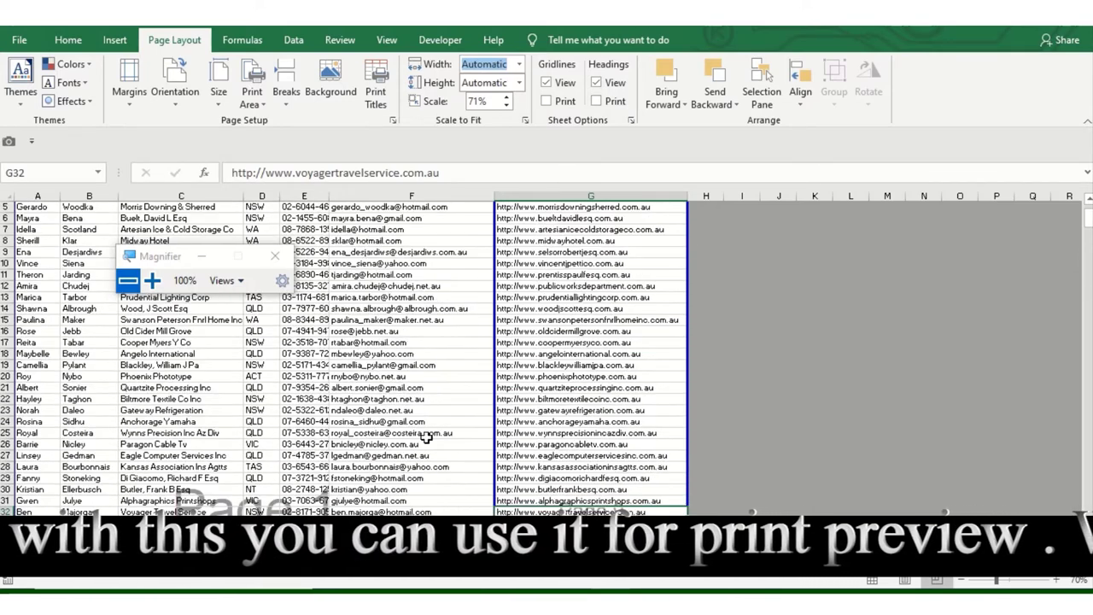
{"action": "scroll", "coordinate": [425, 437], "scroll_direction": "up", "scroll_amount": 2}
{"action": "scroll", "coordinate": [434, 443], "scroll_direction": "down", "scroll_amount": 3}
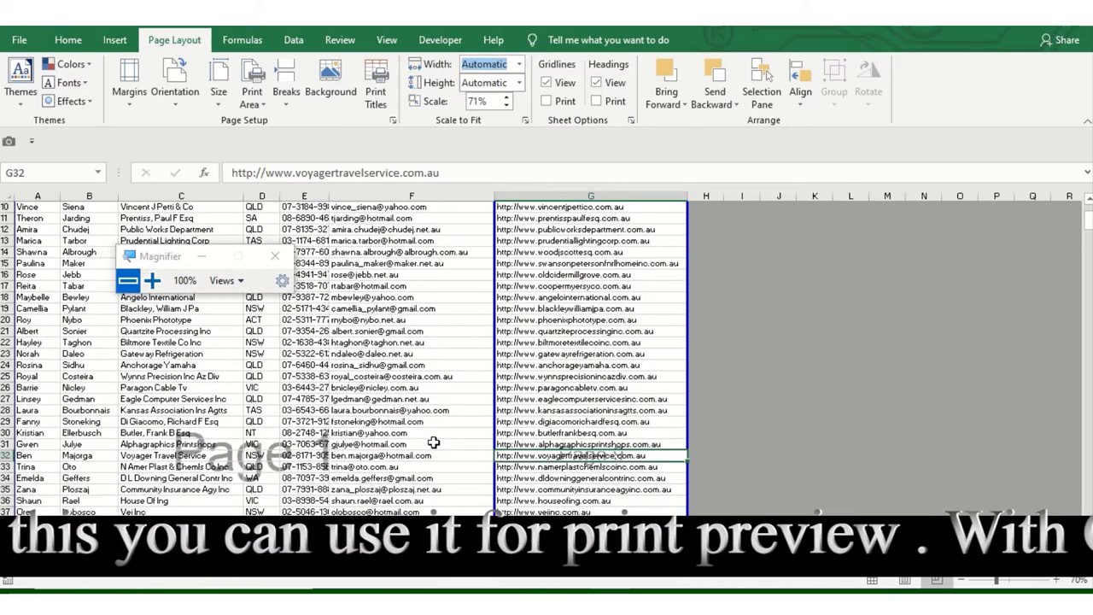
{"action": "left_click", "coordinate": [521, 67]}
{"action": "left_click", "coordinate": [510, 125]}
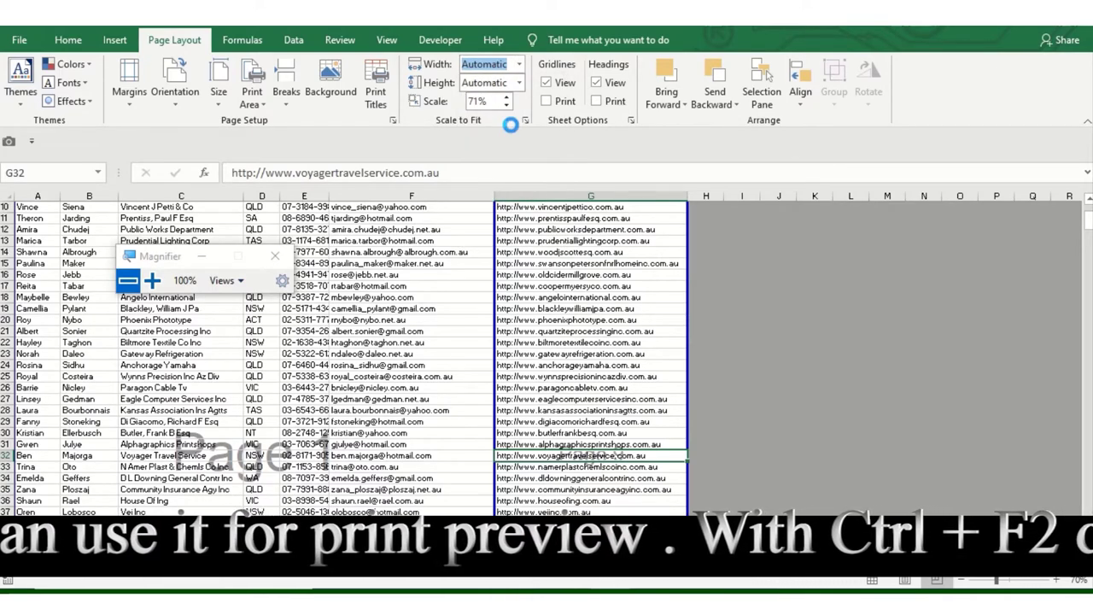
{"action": "scroll", "coordinate": [421, 407], "scroll_direction": "up", "scroll_amount": 3}
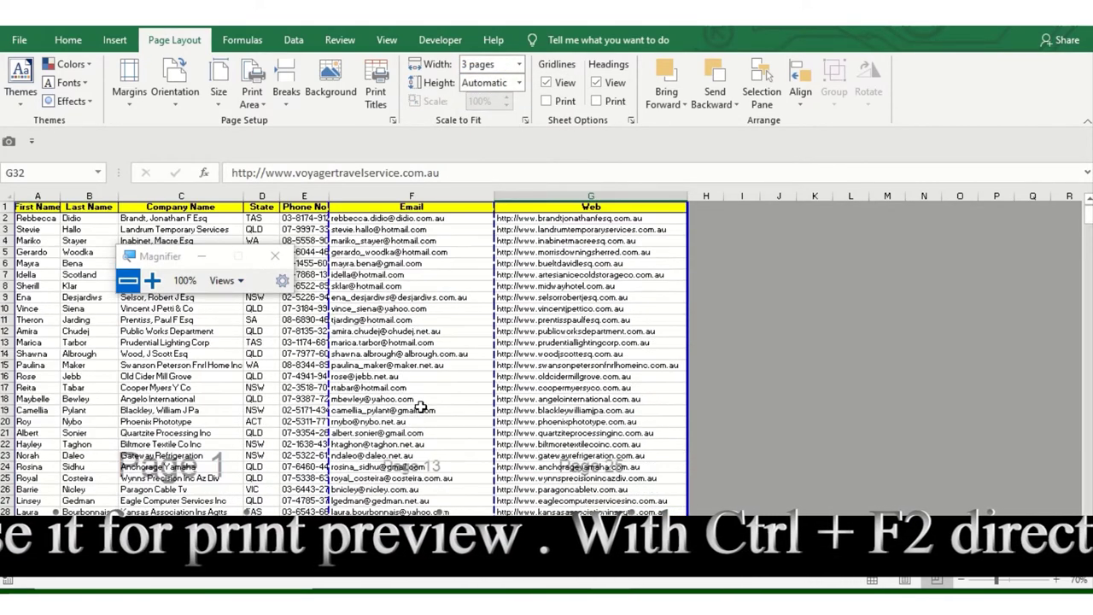
{"action": "scroll", "coordinate": [421, 407], "scroll_direction": "down", "scroll_amount": 2}
{"action": "scroll", "coordinate": [414, 427], "scroll_direction": "down", "scroll_amount": 4}
{"action": "scroll", "coordinate": [405, 444], "scroll_direction": "down", "scroll_amount": 2}
{"action": "scroll", "coordinate": [394, 469], "scroll_direction": "down", "scroll_amount": 1}
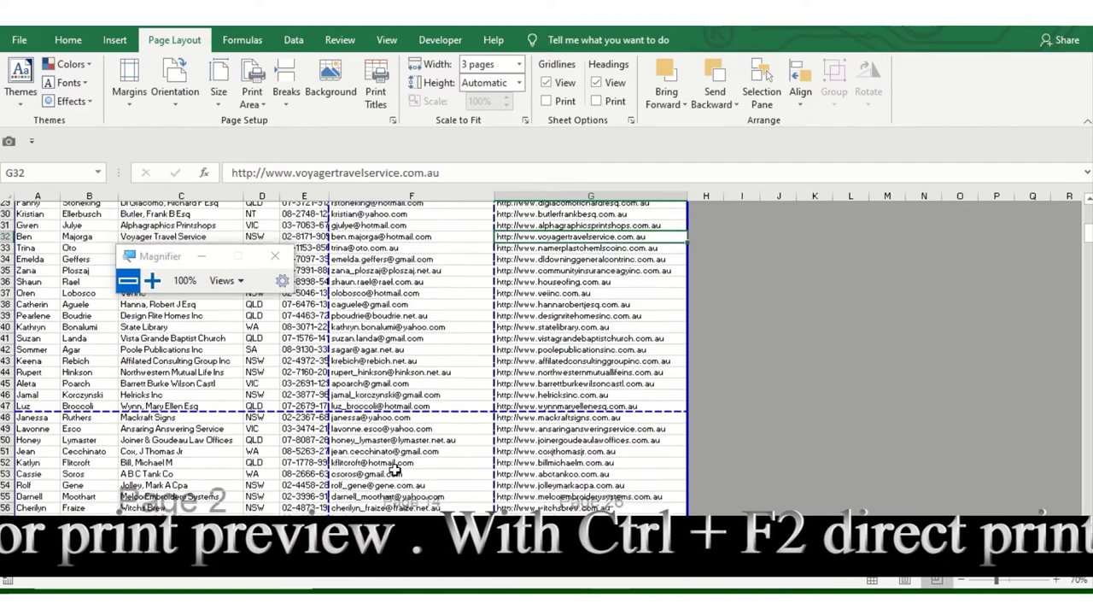
{"action": "scroll", "coordinate": [394, 470], "scroll_direction": "down", "scroll_amount": 3}
{"action": "scroll", "coordinate": [398, 466], "scroll_direction": "down", "scroll_amount": 3}
{"action": "scroll", "coordinate": [402, 459], "scroll_direction": "down", "scroll_amount": 2}
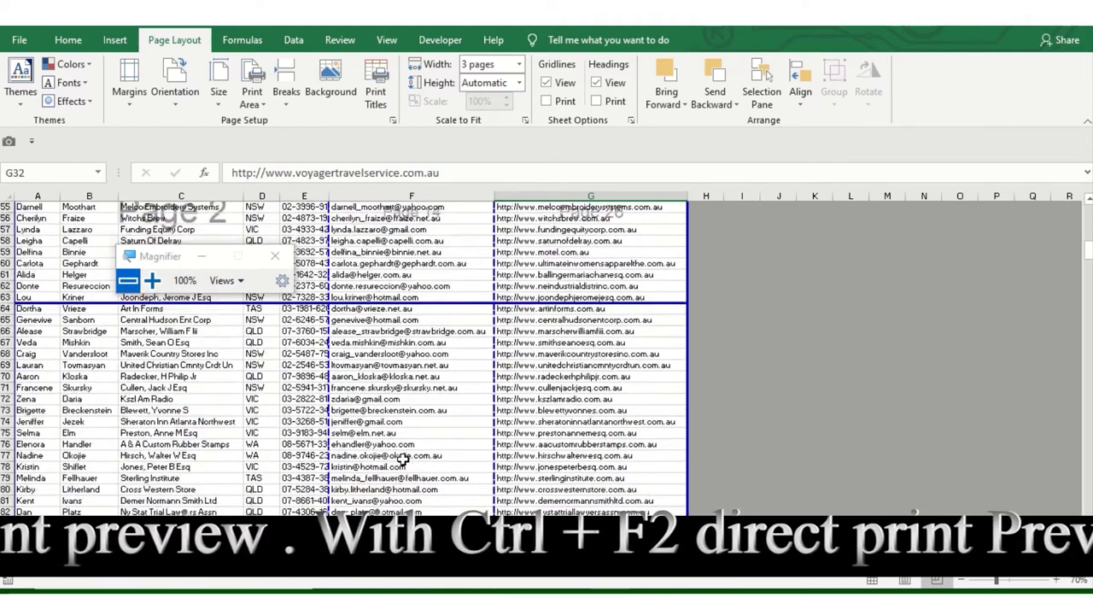
{"action": "scroll", "coordinate": [402, 459], "scroll_direction": "up", "scroll_amount": 8}
{"action": "scroll", "coordinate": [410, 427], "scroll_direction": "up", "scroll_amount": 6}
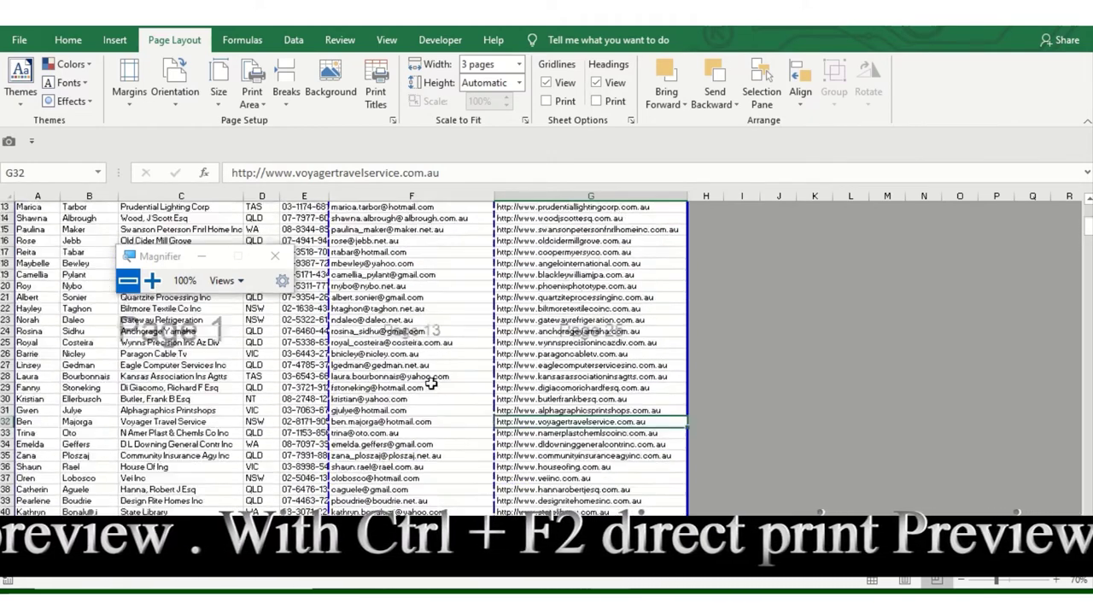
- Set the Scale to Fit width to 1 page and review the single-page layout
{"action": "left_click", "coordinate": [518, 65]}
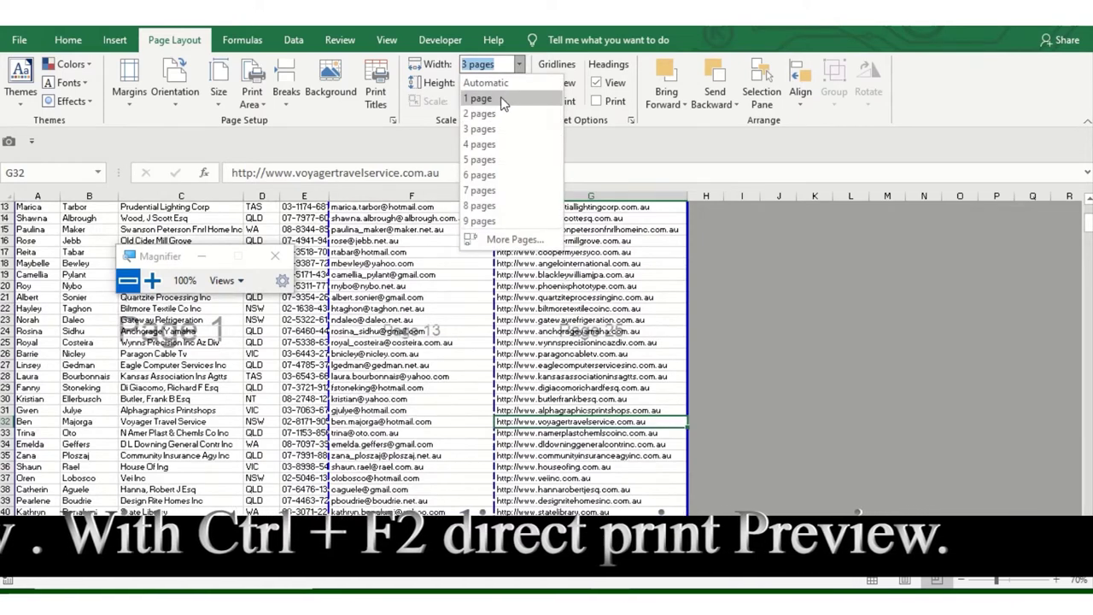
{"action": "left_click", "coordinate": [500, 99]}
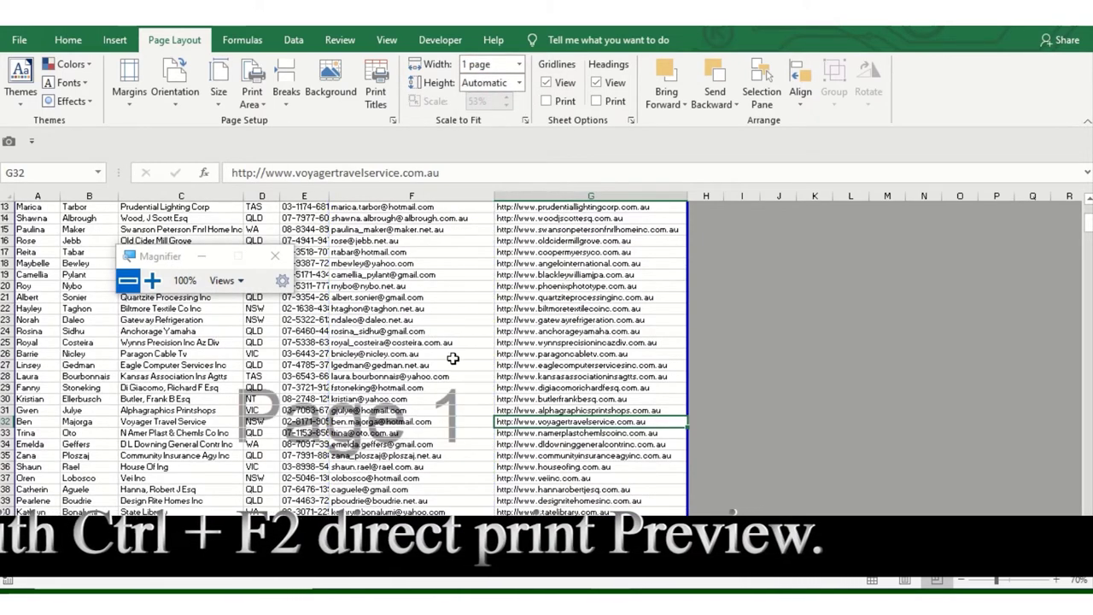
{"action": "scroll", "coordinate": [441, 370], "scroll_direction": "up", "scroll_amount": 4}
{"action": "scroll", "coordinate": [461, 450], "scroll_direction": "down", "scroll_amount": 3}
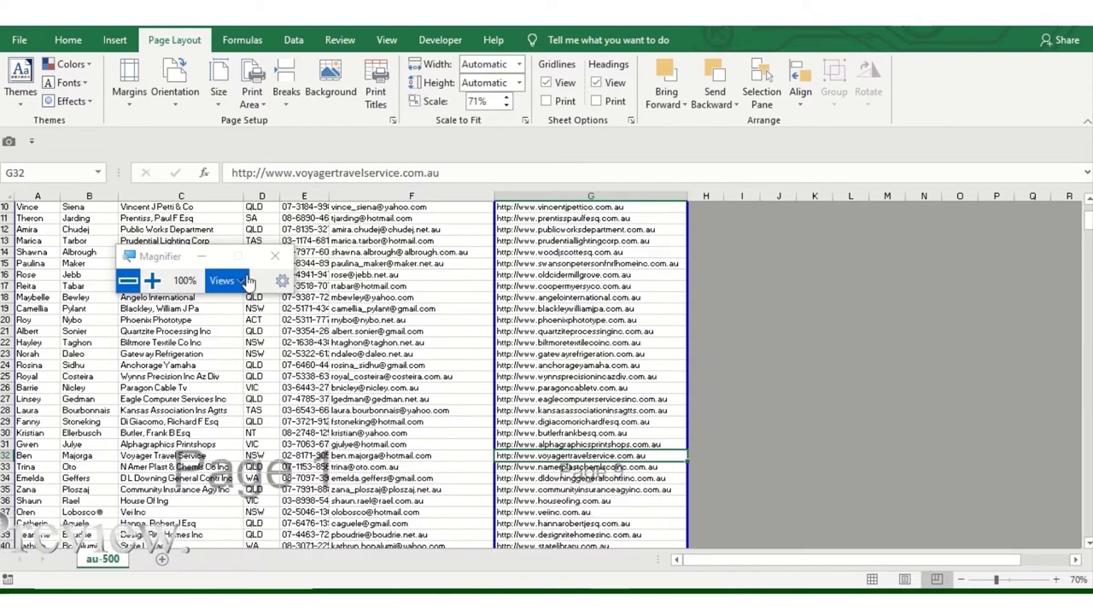
{"action": "left_click", "coordinate": [151, 280]}
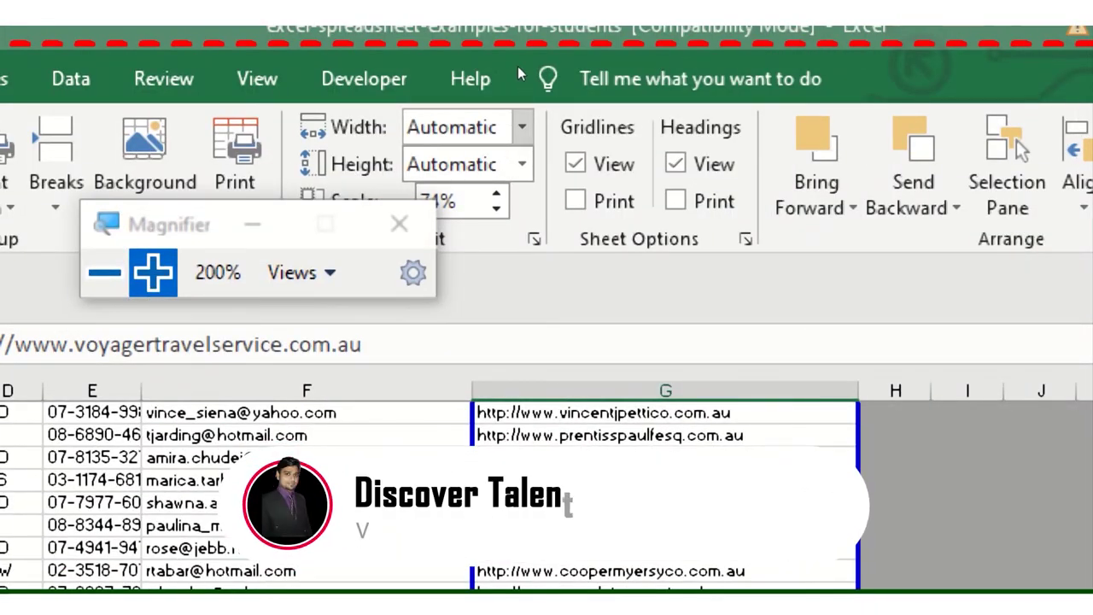
- Choose 5 pages from the Scale to Fit Width list
{"action": "left_click", "coordinate": [521, 126]}
{"action": "key", "text": "Up"}
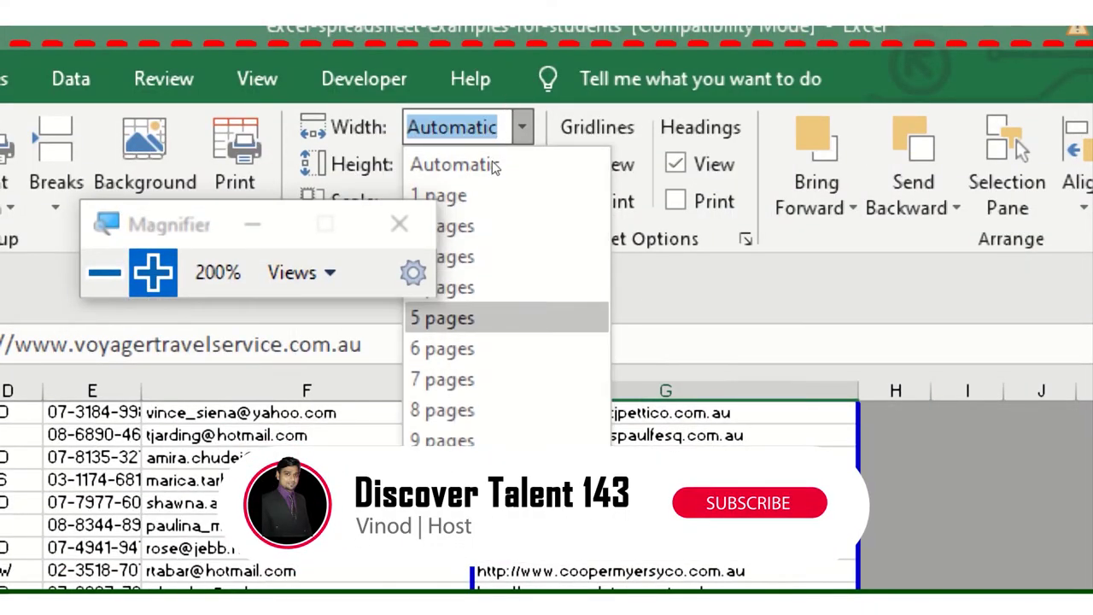
{"action": "key", "text": "Return"}
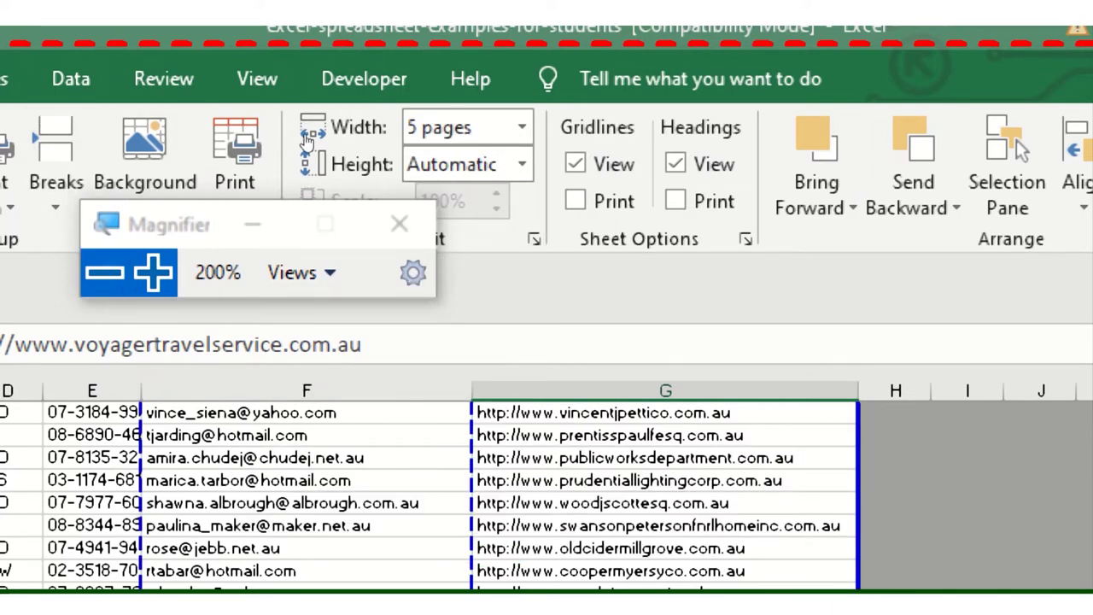
{"action": "left_click", "coordinate": [104, 273]}
{"action": "left_click", "coordinate": [175, 331]}
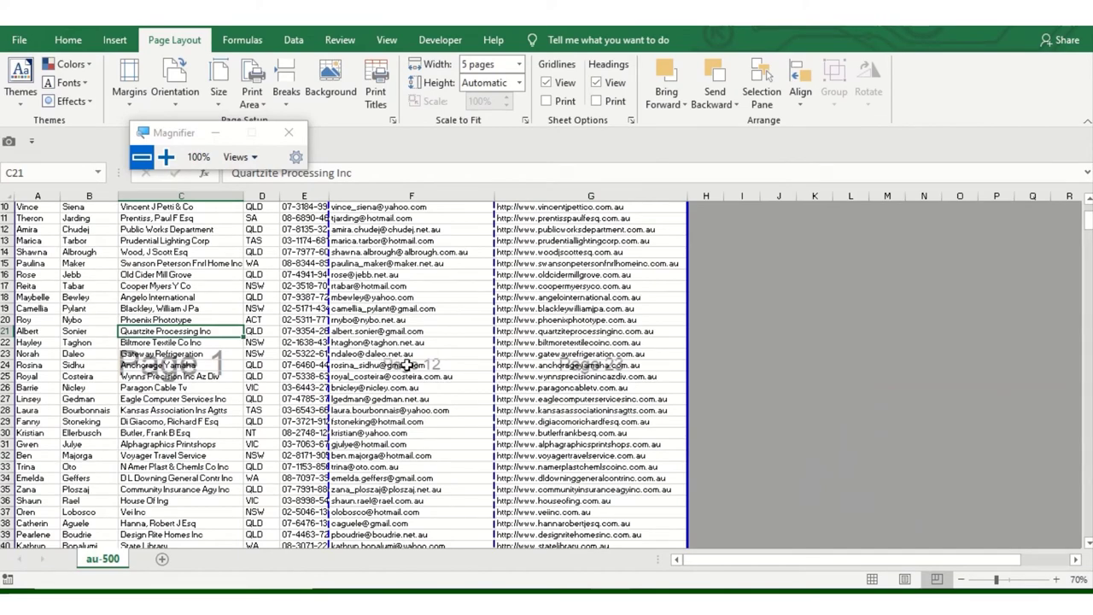
- Scroll down and back up to review the page breaks after rows 47 and 94
{"action": "scroll", "coordinate": [418, 372], "scroll_direction": "down", "scroll_amount": 6}
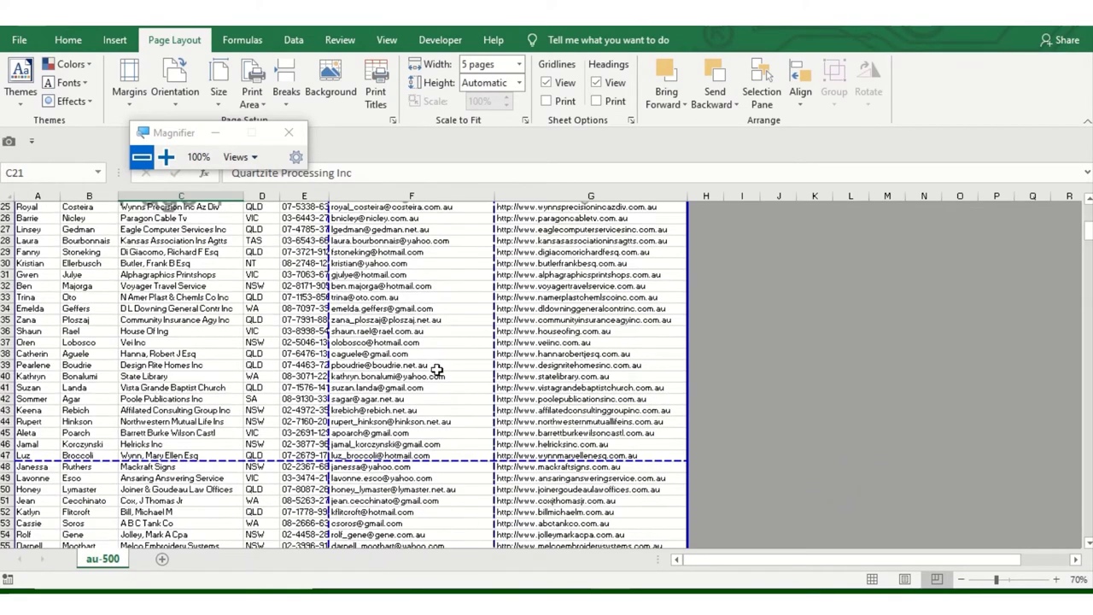
{"action": "scroll", "coordinate": [458, 385], "scroll_direction": "down", "scroll_amount": 6}
{"action": "scroll", "coordinate": [469, 385], "scroll_direction": "down", "scroll_amount": 6}
{"action": "scroll", "coordinate": [470, 388], "scroll_direction": "down", "scroll_amount": 6}
{"action": "scroll", "coordinate": [469, 387], "scroll_direction": "down", "scroll_amount": 3}
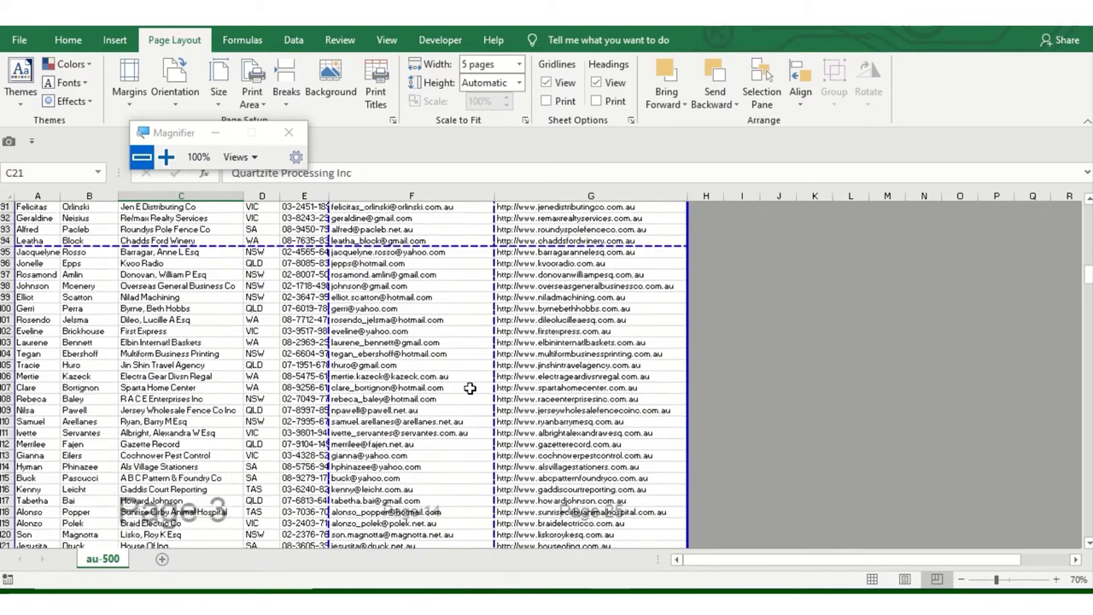
{"action": "scroll", "coordinate": [470, 387], "scroll_direction": "down", "scroll_amount": 4}
{"action": "scroll", "coordinate": [469, 388], "scroll_direction": "down", "scroll_amount": 4}
{"action": "scroll", "coordinate": [470, 387], "scroll_direction": "down", "scroll_amount": 5}
{"action": "scroll", "coordinate": [470, 387], "scroll_direction": "down", "scroll_amount": 4}
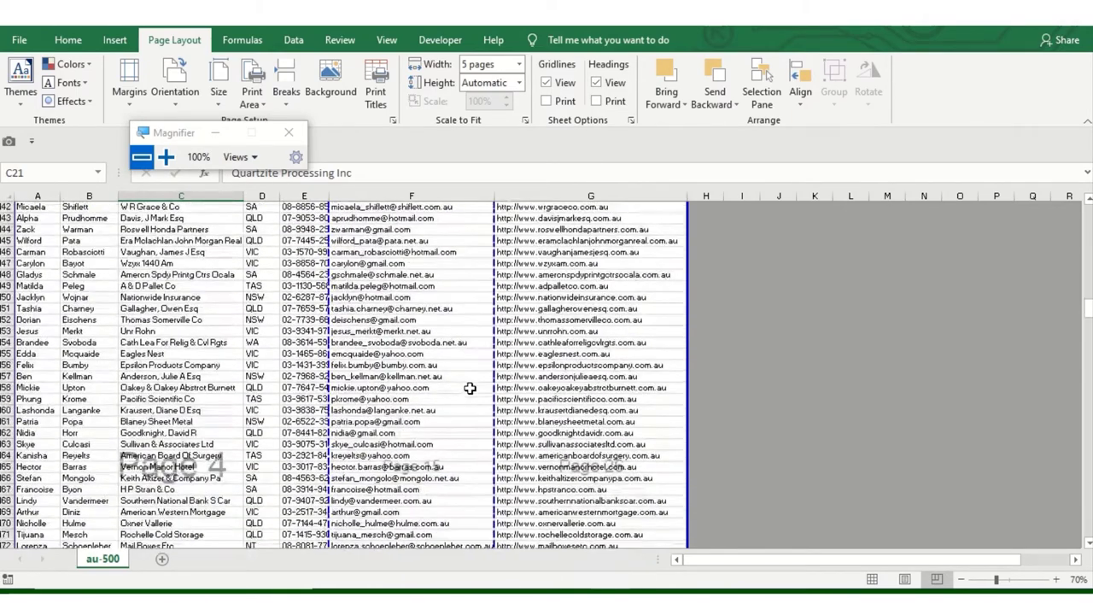
{"action": "scroll", "coordinate": [465, 389], "scroll_direction": "up", "scroll_amount": 5}
{"action": "scroll", "coordinate": [463, 390], "scroll_direction": "up", "scroll_amount": 2}
{"action": "scroll", "coordinate": [460, 392], "scroll_direction": "up", "scroll_amount": 11}
{"action": "scroll", "coordinate": [460, 392], "scroll_direction": "up", "scroll_amount": 5}
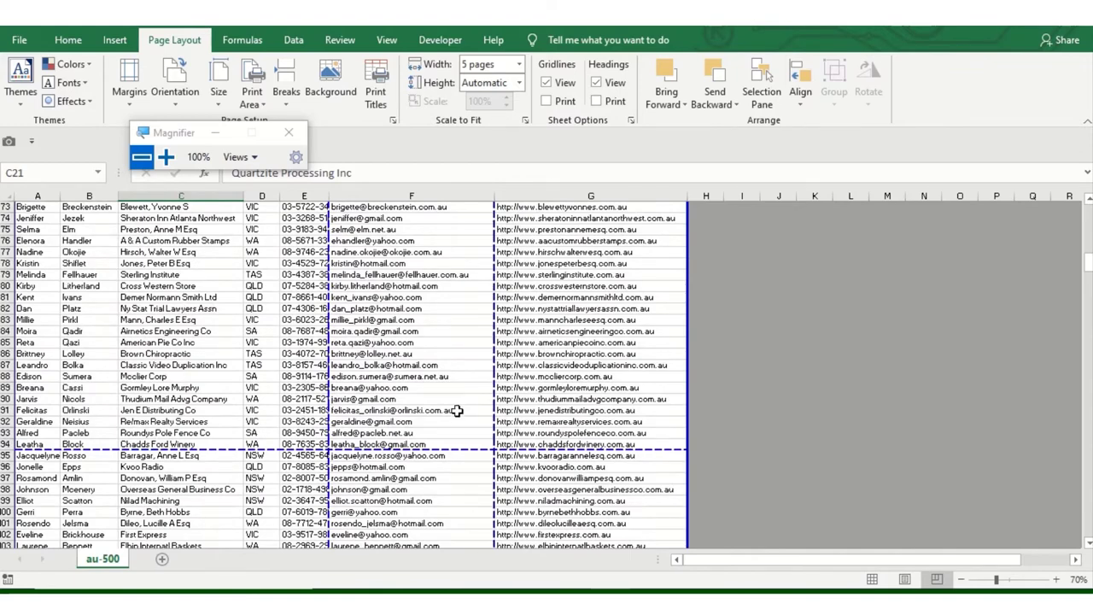
{"action": "scroll", "coordinate": [457, 410], "scroll_direction": "up", "scroll_amount": 5}
{"action": "scroll", "coordinate": [465, 397], "scroll_direction": "up", "scroll_amount": 6}
{"action": "scroll", "coordinate": [475, 380], "scroll_direction": "up", "scroll_amount": 1}
{"action": "scroll", "coordinate": [470, 359], "scroll_direction": "up", "scroll_amount": 4}
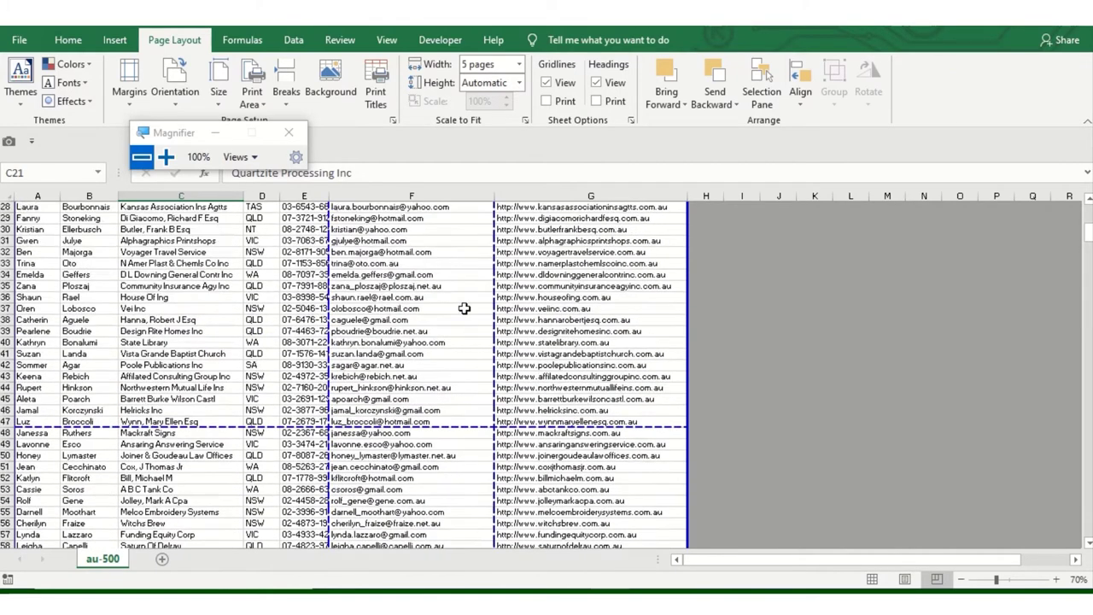
{"action": "scroll", "coordinate": [463, 308], "scroll_direction": "up", "scroll_amount": 6}
{"action": "scroll", "coordinate": [453, 324], "scroll_direction": "up", "scroll_amount": 3}
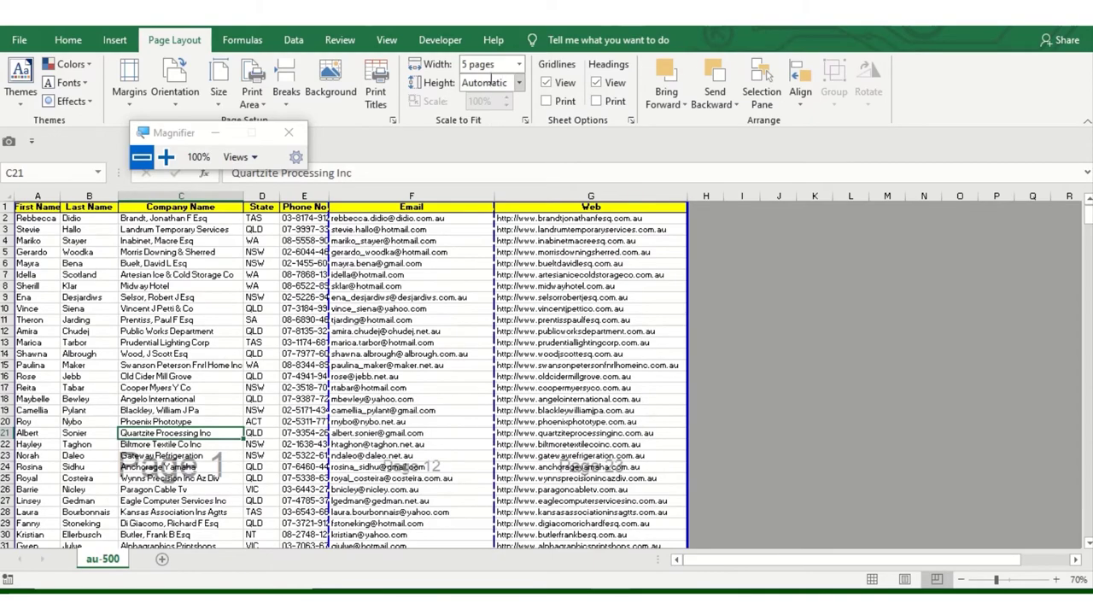
- Type 1 in the Width box so the printout fits 1 page wide at 53%
{"action": "left_click", "coordinate": [166, 156]}
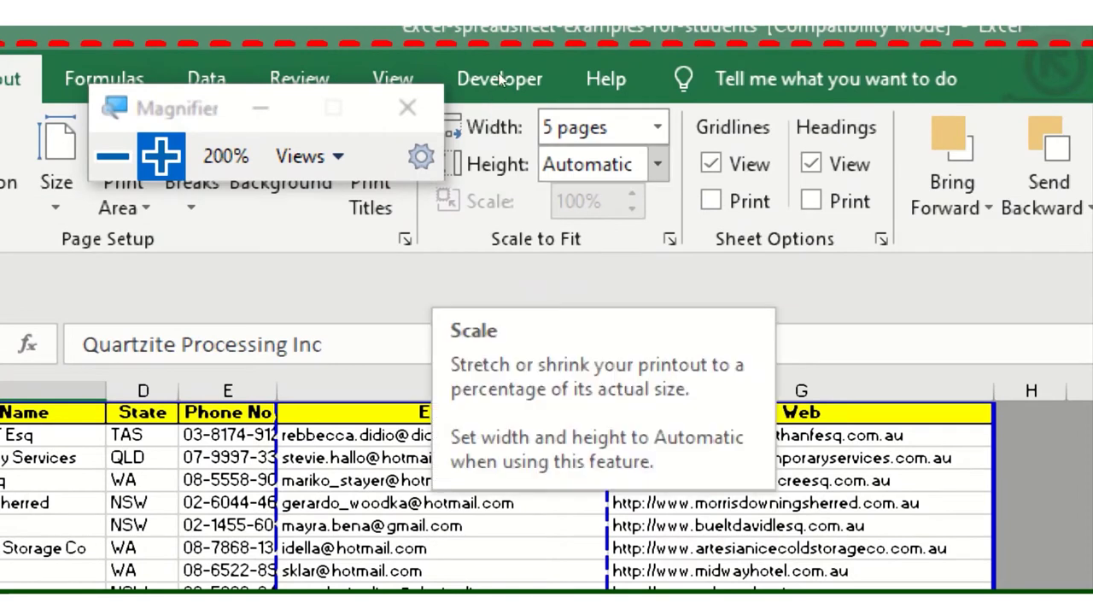
{"action": "left_click", "coordinate": [574, 128]}
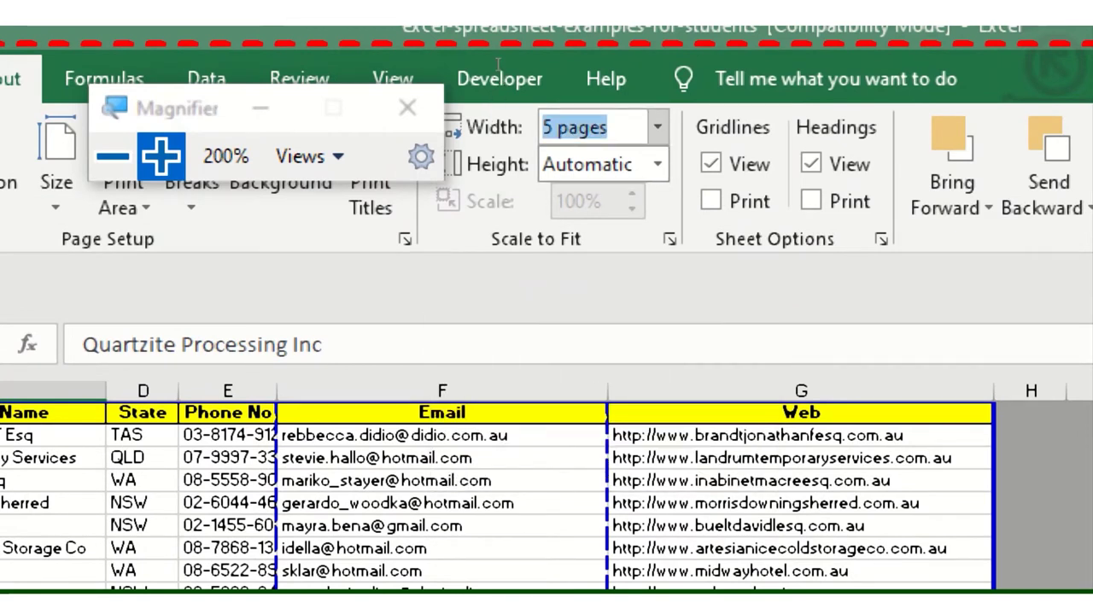
{"action": "type", "text": "1"}
{"action": "key", "text": "Return"}
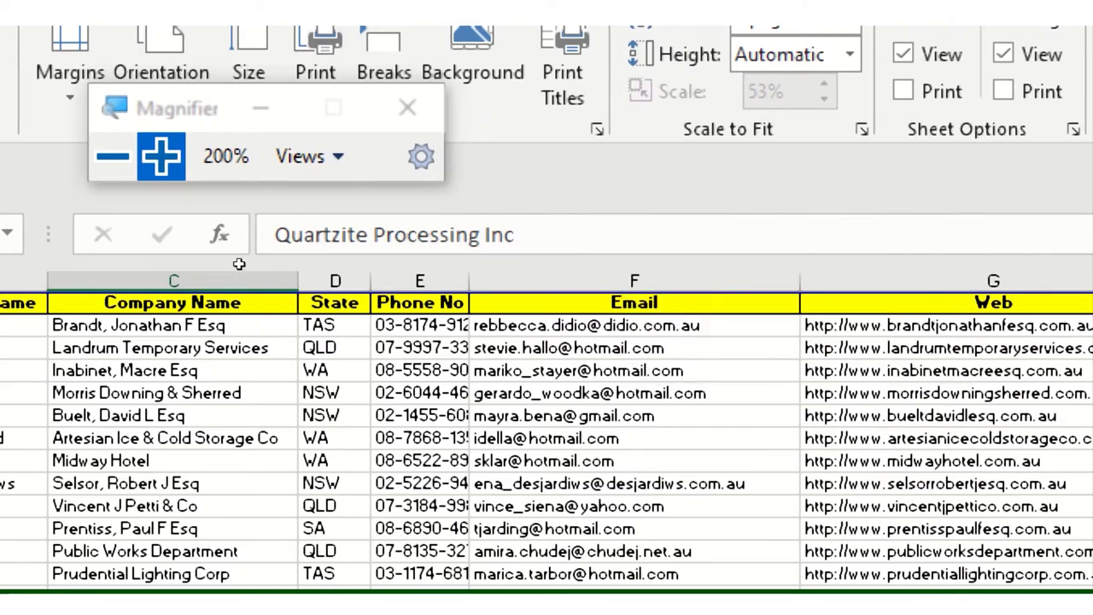
- Select the Morris Downing & Sherred cell, then the range B3:F15, then cell F8
{"action": "left_click", "coordinate": [170, 393]}
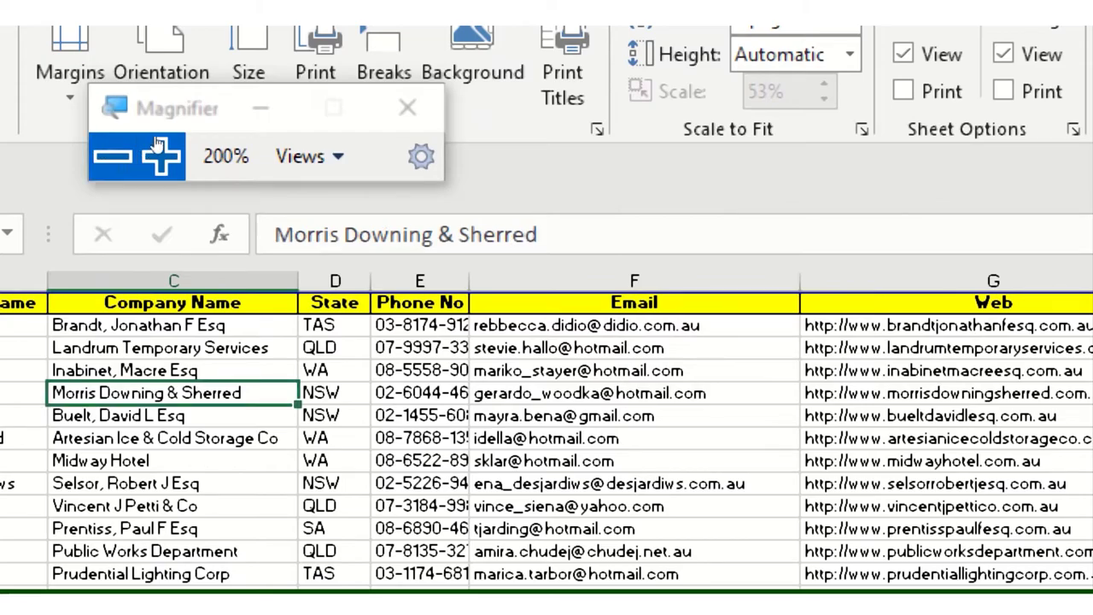
{"action": "left_click", "coordinate": [115, 155]}
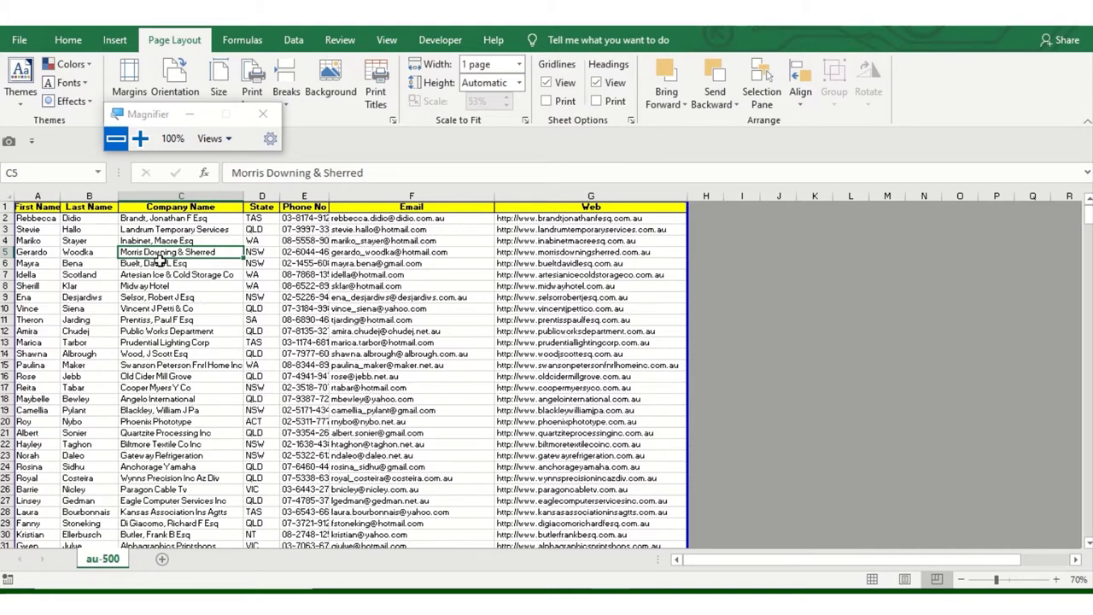
{"action": "left_click_drag", "start_coordinate": [104, 229], "coordinate": [440, 362]}
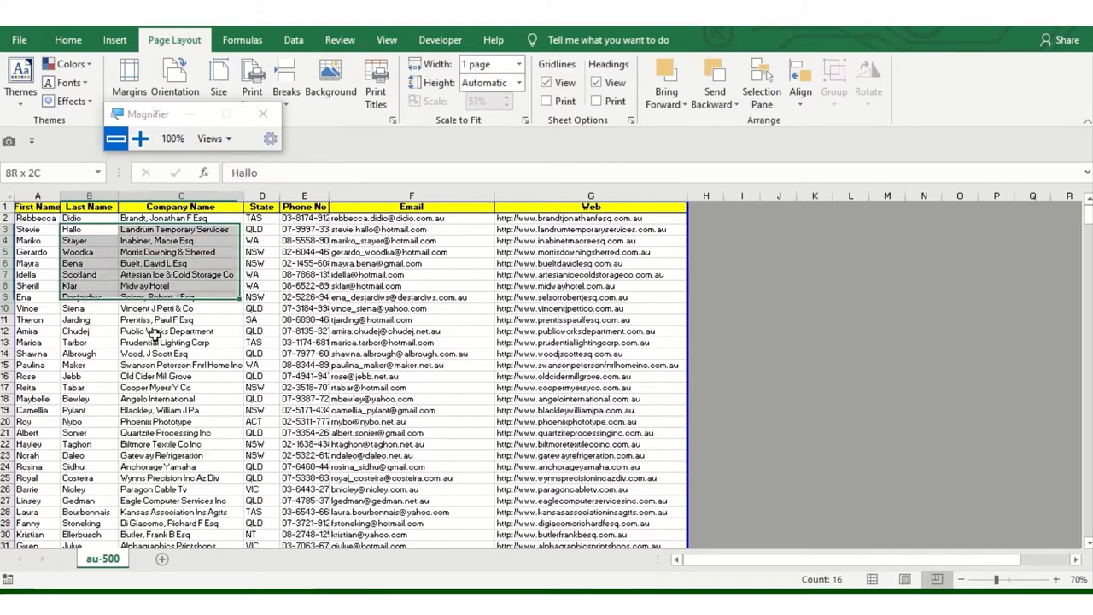
{"action": "left_click", "coordinate": [389, 287]}
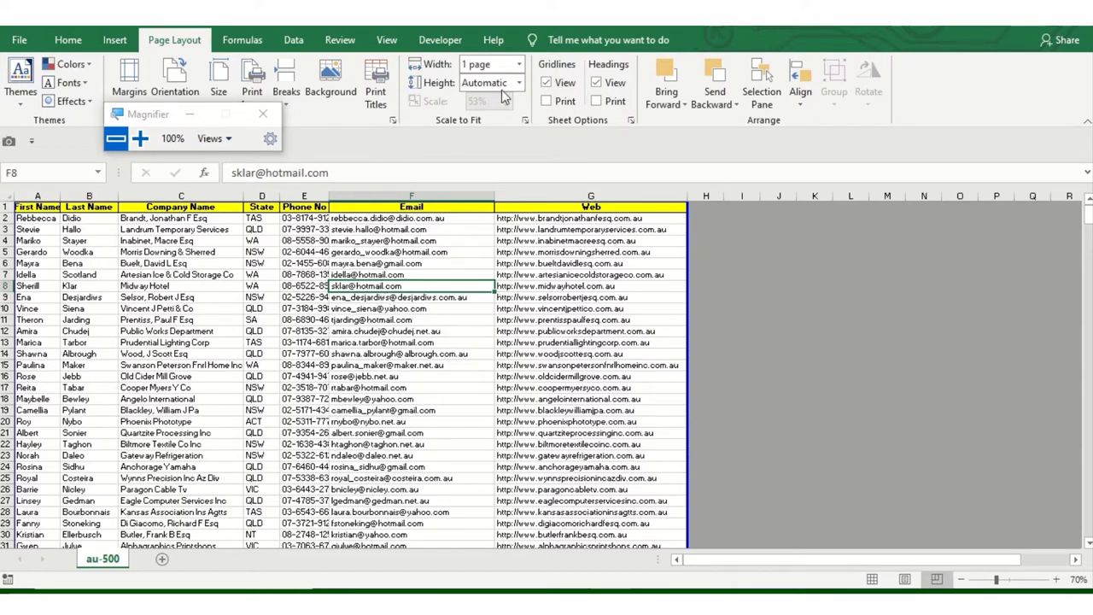
- Set the print width to 3 pages, select columns A–G and preview the 33-page printout
{"action": "left_click", "coordinate": [518, 66]}
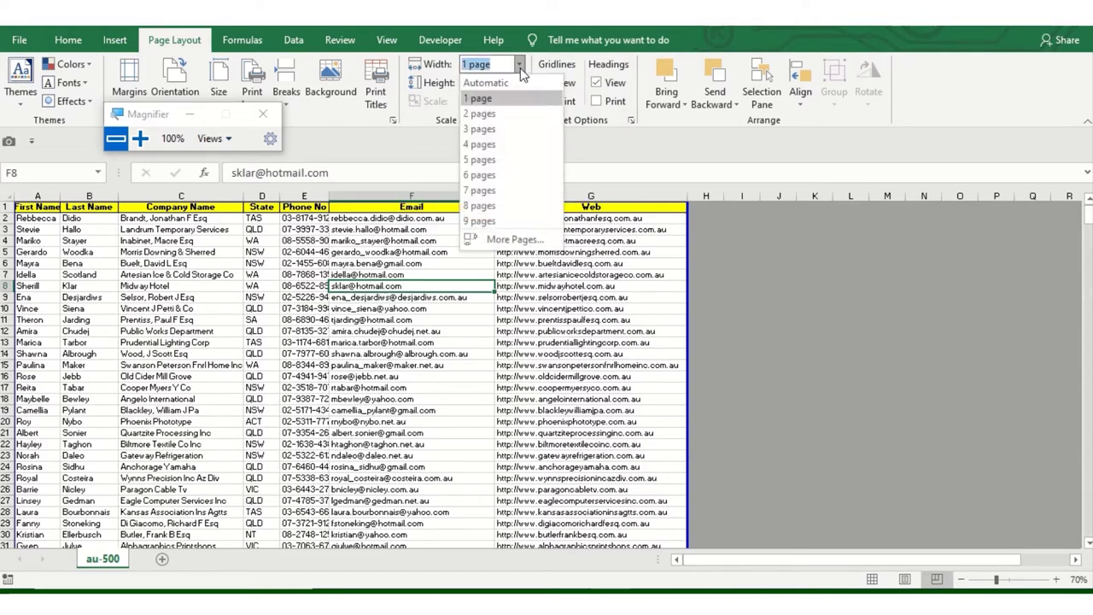
{"action": "left_click", "coordinate": [507, 128]}
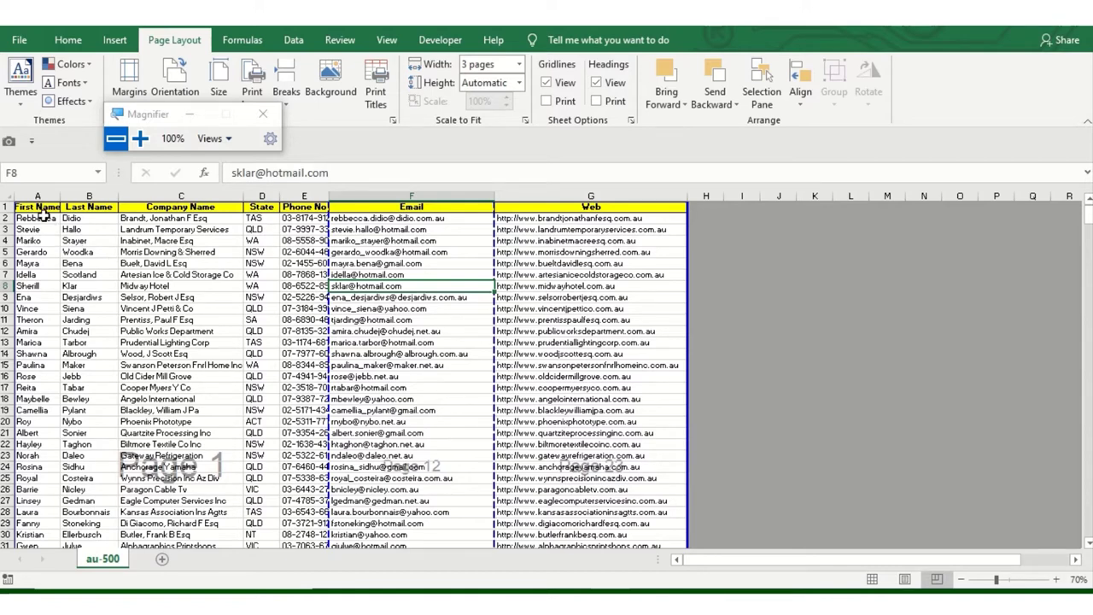
{"action": "left_click_drag", "start_coordinate": [39, 195], "coordinate": [410, 195]}
{"action": "left_click", "coordinate": [418, 195]}
{"action": "left_click", "coordinate": [567, 196]}
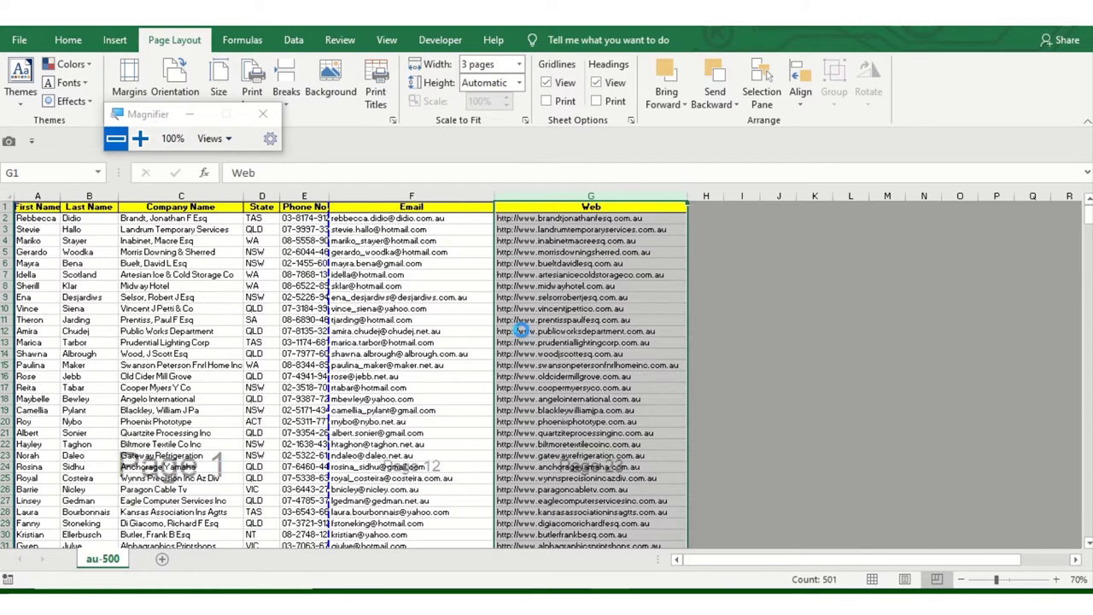
{"action": "key", "text": "ctrl+p"}
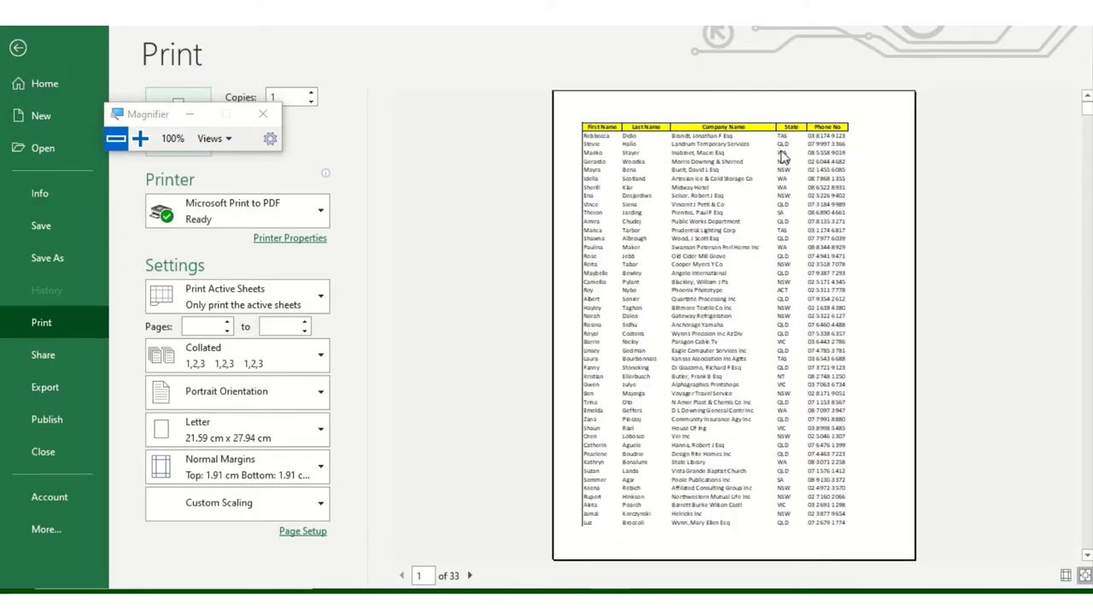
- Leave the print preview, select header cells B1:E1 and go to the fit-to Width box
{"action": "key", "text": "Escape"}
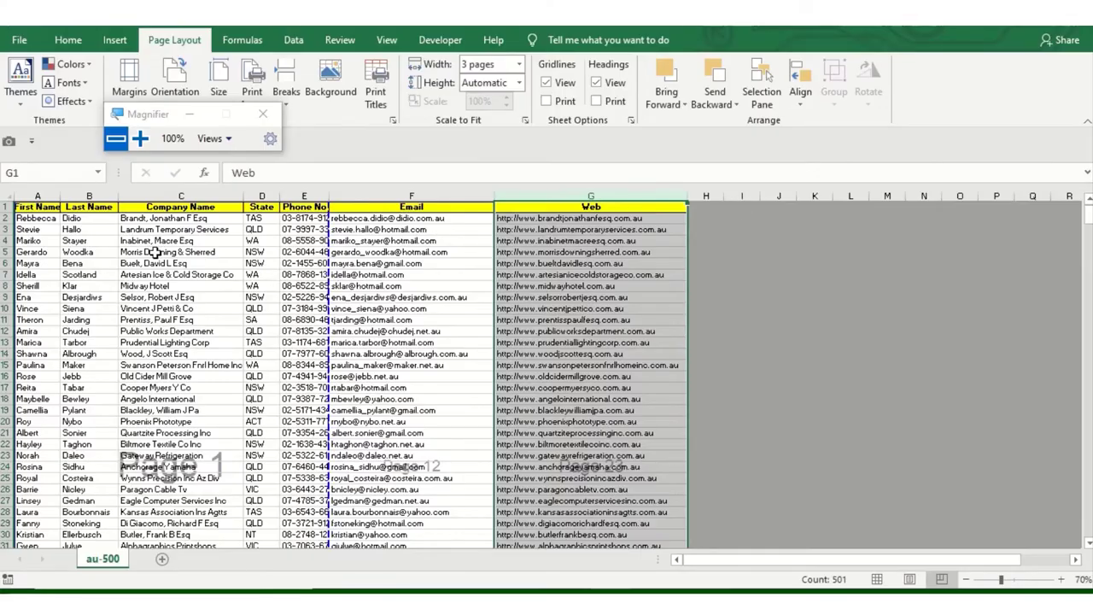
{"action": "left_click", "coordinate": [156, 252]}
{"action": "left_click_drag", "start_coordinate": [89, 207], "coordinate": [305, 206]}
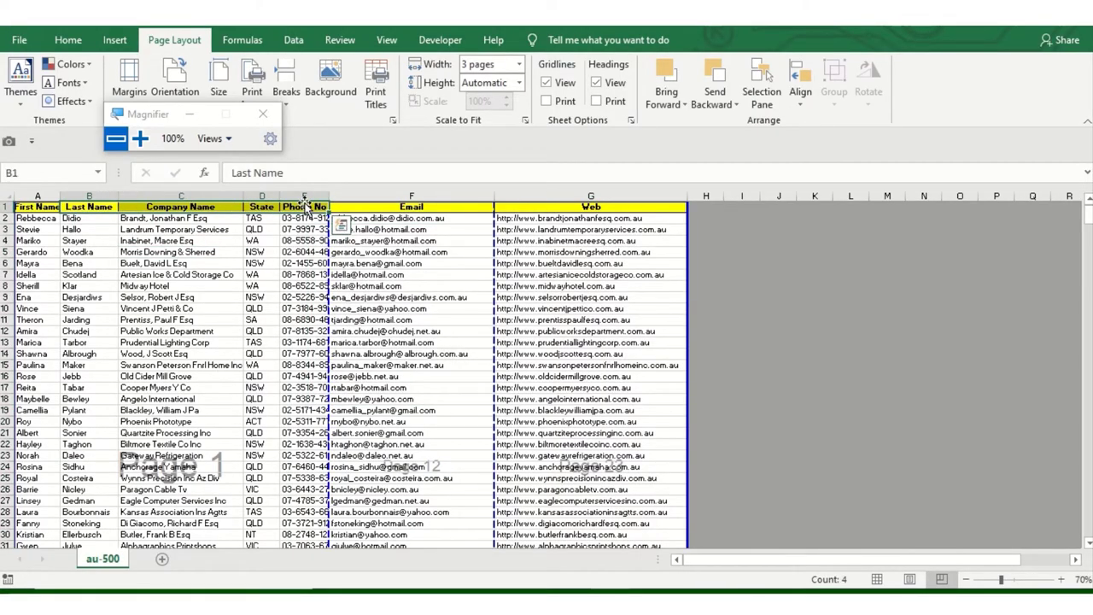
{"action": "left_click", "coordinate": [505, 62]}
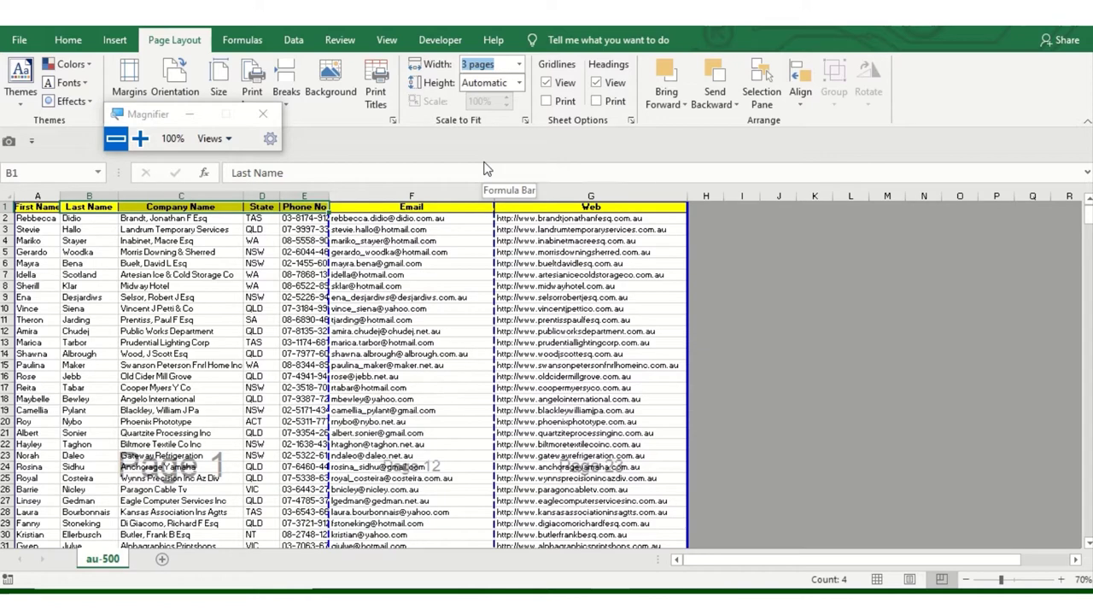
- Fit the printout width to 1 page, then scroll down and jump from E419 to the last data row
{"action": "key", "text": "Up"}
{"action": "key", "text": "Up"}
{"action": "key", "text": "Return"}
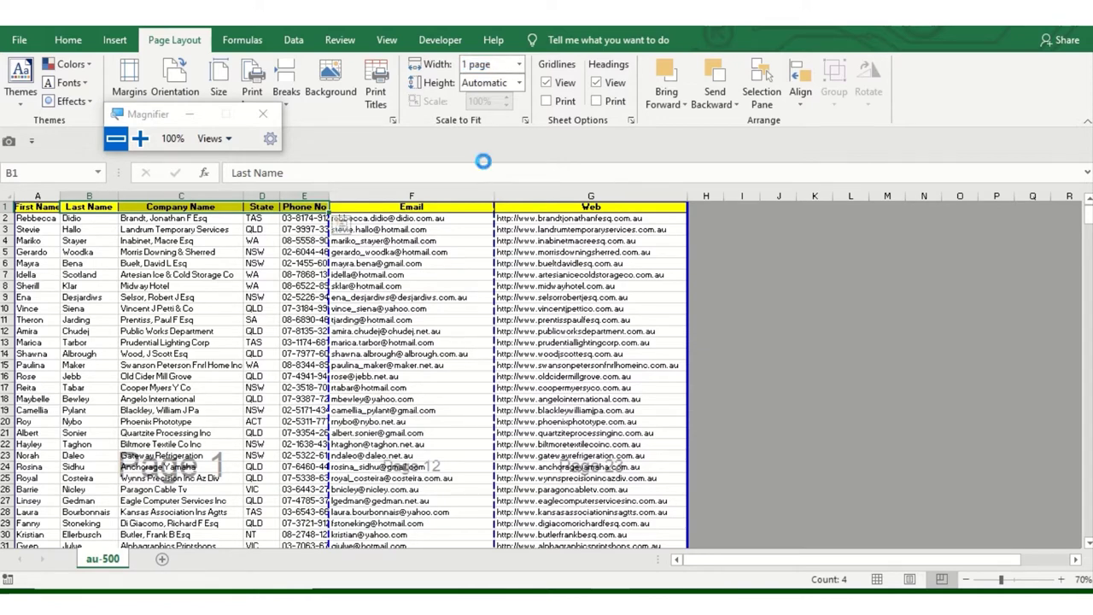
{"action": "scroll", "coordinate": [427, 333], "scroll_direction": "down", "scroll_amount": 5}
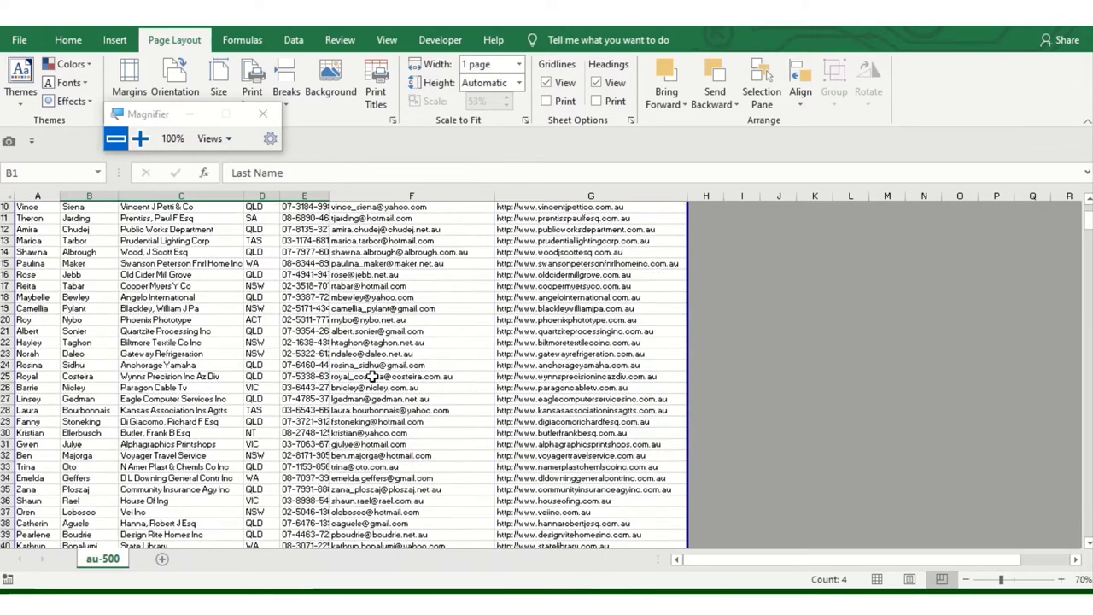
{"action": "scroll", "coordinate": [388, 377], "scroll_direction": "down", "scroll_amount": 5}
{"action": "scroll", "coordinate": [389, 376], "scroll_direction": "down", "scroll_amount": 5}
{"action": "scroll", "coordinate": [388, 377], "scroll_direction": "down", "scroll_amount": 5}
{"action": "scroll", "coordinate": [389, 376], "scroll_direction": "down", "scroll_amount": 6}
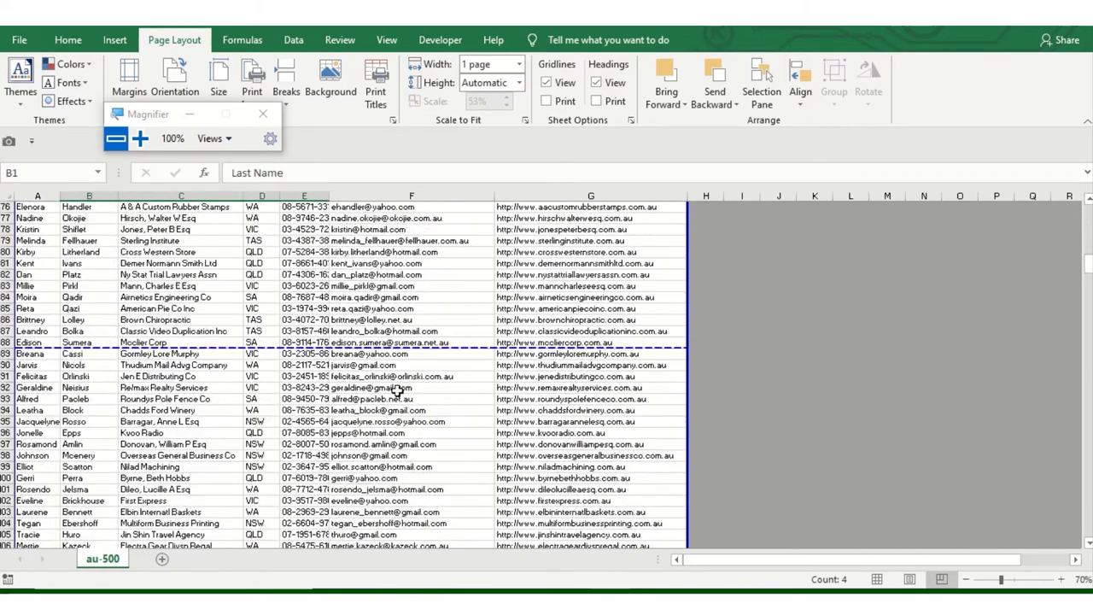
{"action": "scroll", "coordinate": [271, 385], "scroll_direction": "down", "scroll_amount": 3}
{"action": "scroll", "coordinate": [271, 385], "scroll_direction": "down", "scroll_amount": 4}
{"action": "scroll", "coordinate": [367, 418], "scroll_direction": "down", "scroll_amount": 5}
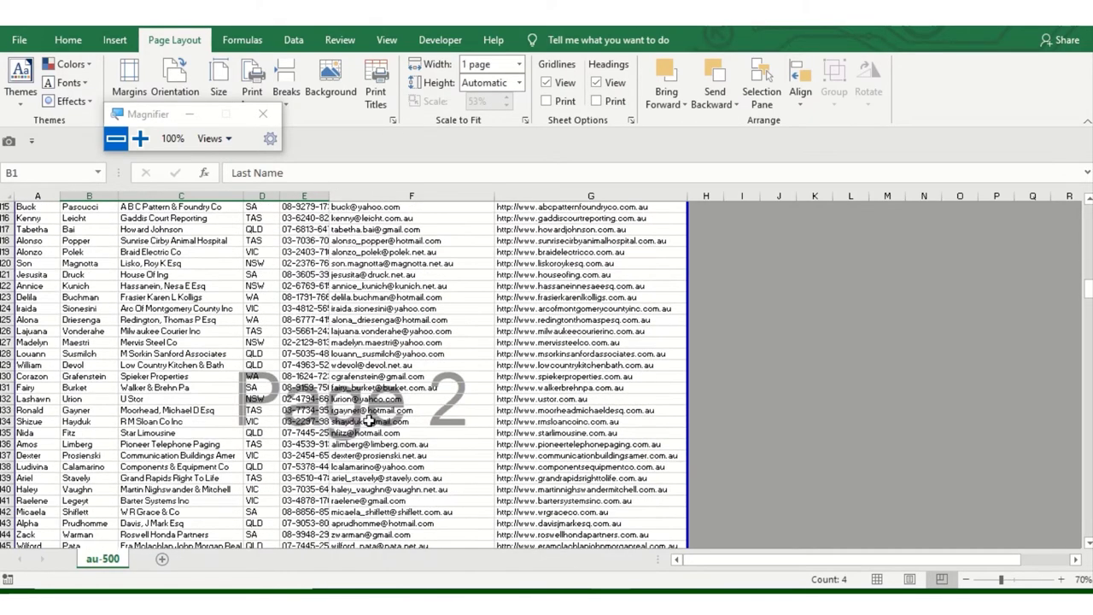
{"action": "scroll", "coordinate": [397, 420], "scroll_direction": "down", "scroll_amount": 5}
{"action": "scroll", "coordinate": [398, 423], "scroll_direction": "down", "scroll_amount": 8}
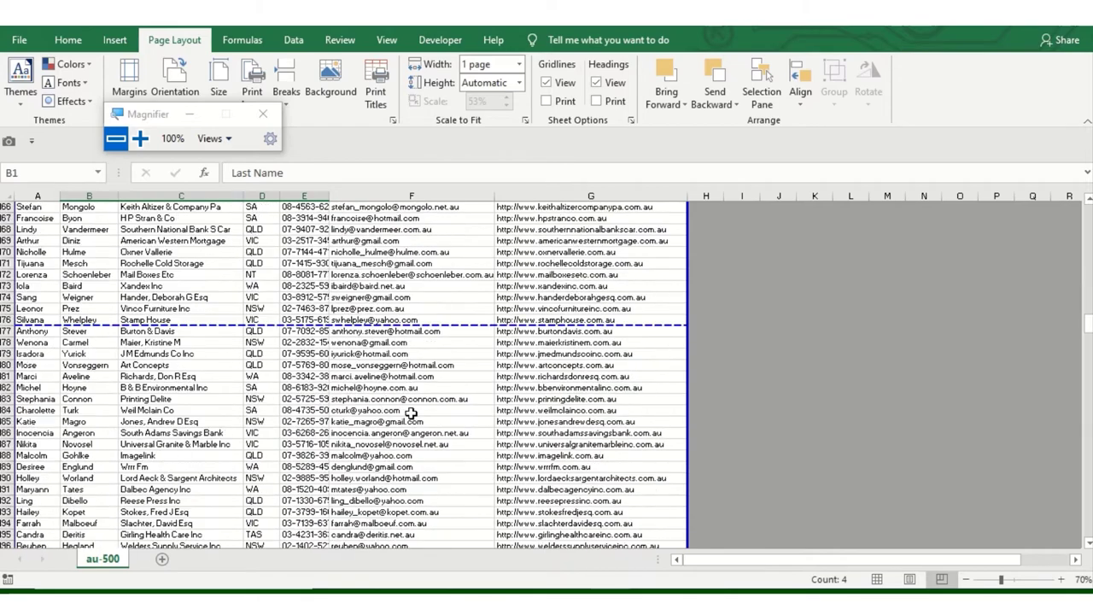
{"action": "scroll", "coordinate": [400, 427], "scroll_direction": "down", "scroll_amount": 8}
{"action": "scroll", "coordinate": [402, 437], "scroll_direction": "down", "scroll_amount": 8}
{"action": "scroll", "coordinate": [402, 436], "scroll_direction": "down", "scroll_amount": 10}
{"action": "scroll", "coordinate": [405, 444], "scroll_direction": "down", "scroll_amount": 10}
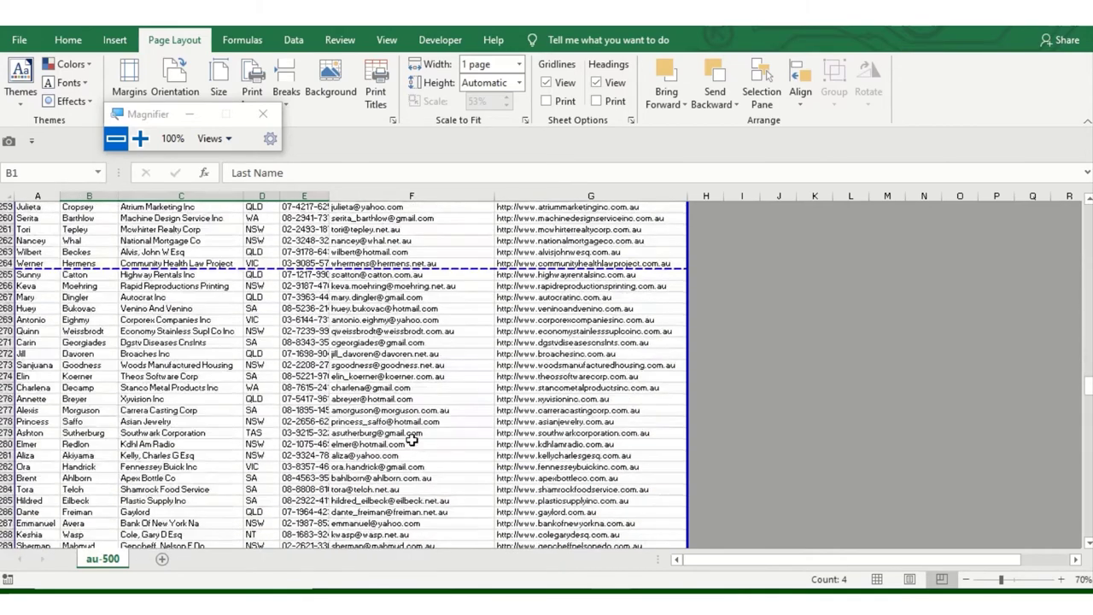
{"action": "scroll", "coordinate": [408, 453], "scroll_direction": "down", "scroll_amount": 10}
{"action": "scroll", "coordinate": [412, 467], "scroll_direction": "down", "scroll_amount": 9}
{"action": "scroll", "coordinate": [412, 467], "scroll_direction": "down", "scroll_amount": 10}
{"action": "scroll", "coordinate": [412, 467], "scroll_direction": "down", "scroll_amount": 10}
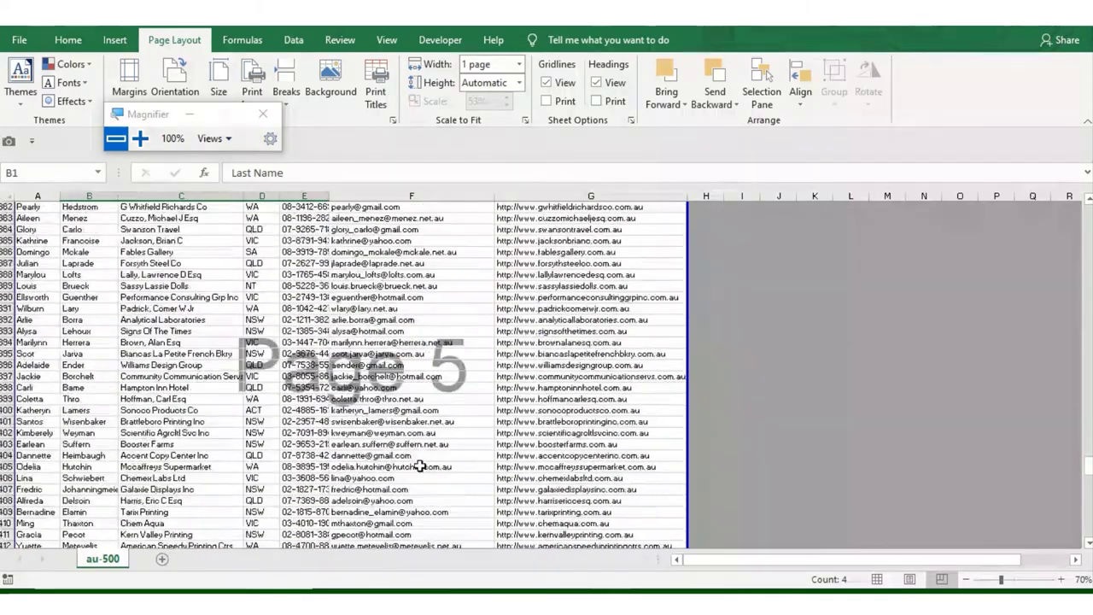
{"action": "scroll", "coordinate": [413, 467], "scroll_direction": "down", "scroll_amount": 7}
{"action": "left_click", "coordinate": [305, 422]}
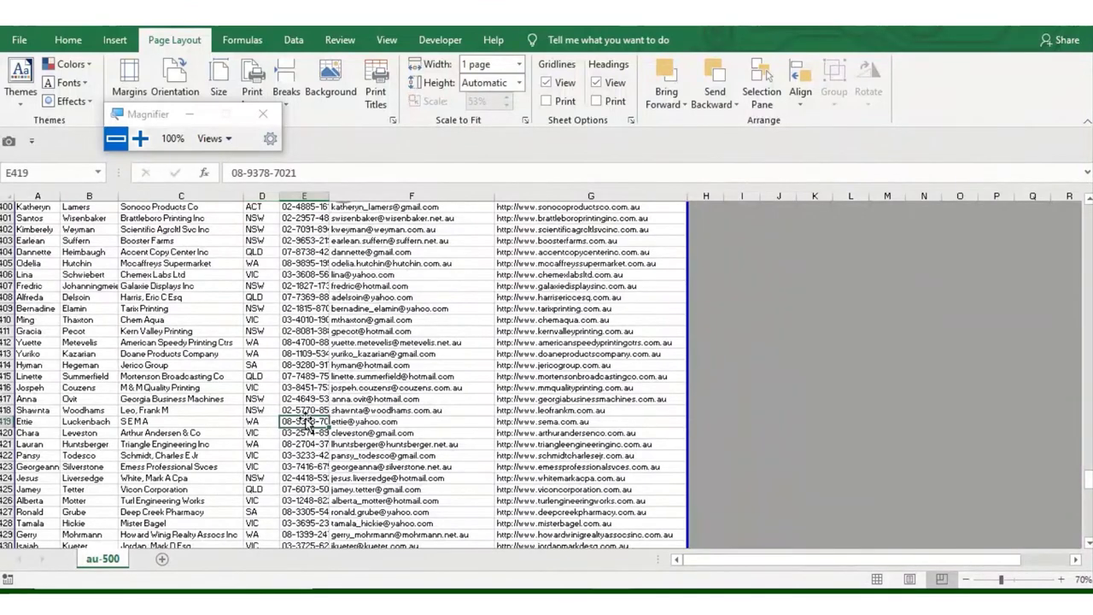
{"action": "key", "text": "ctrl+Down"}
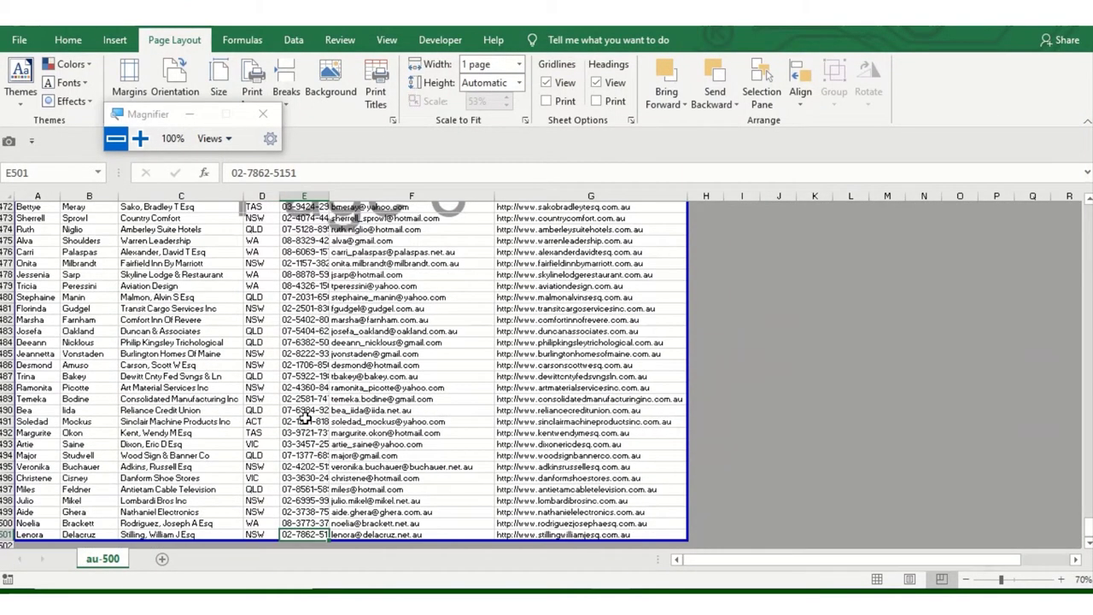
- Drag the last page breaks down to below rows 467 and 475
{"action": "scroll", "coordinate": [412, 460], "scroll_direction": "up", "scroll_amount": 8}
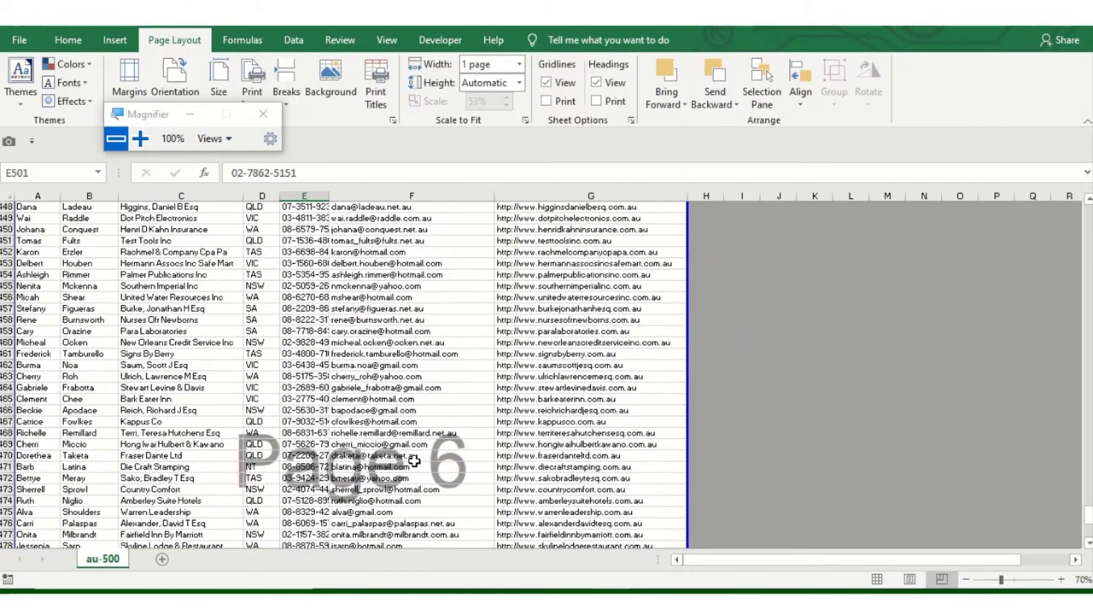
{"action": "scroll", "coordinate": [413, 461], "scroll_direction": "up", "scroll_amount": 5}
{"action": "scroll", "coordinate": [415, 451], "scroll_direction": "up", "scroll_amount": 4}
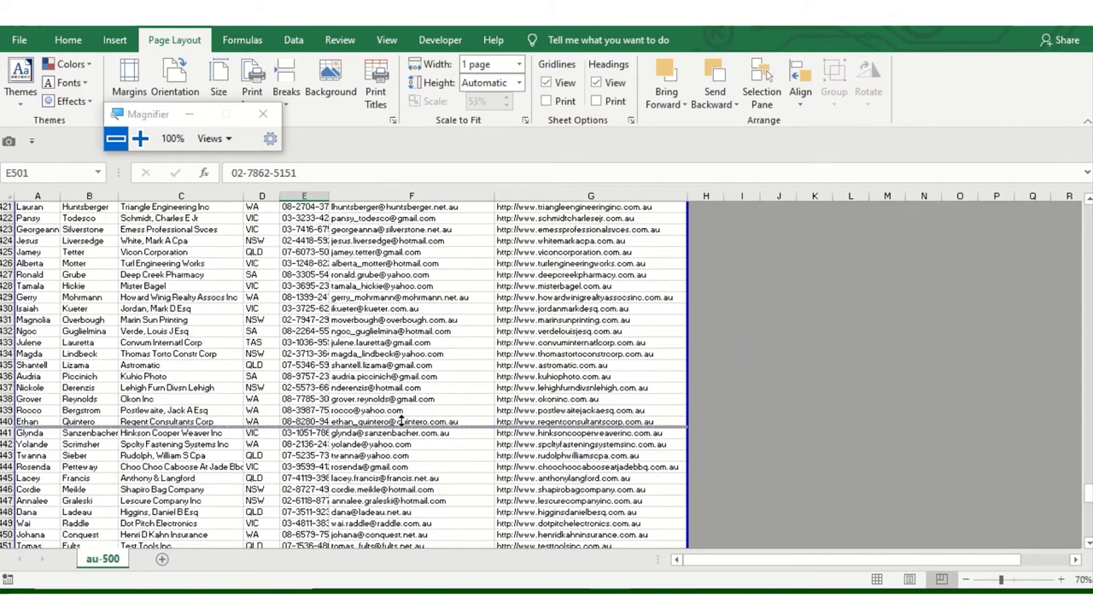
{"action": "scroll", "coordinate": [406, 436], "scroll_direction": "down", "scroll_amount": 2}
{"action": "scroll", "coordinate": [410, 455], "scroll_direction": "down", "scroll_amount": 4}
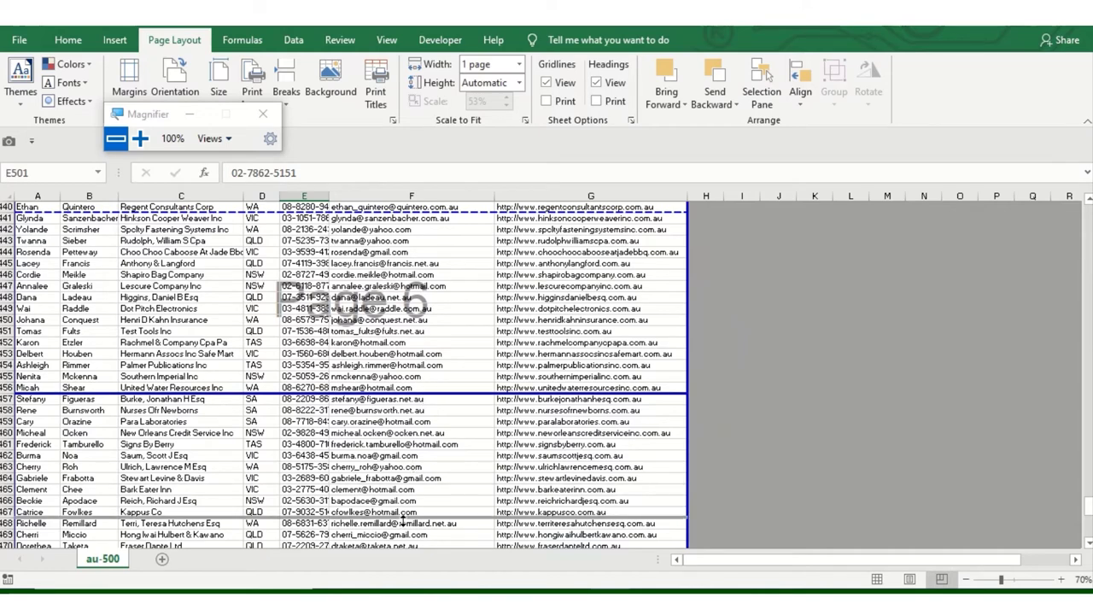
{"action": "left_click_drag", "start_coordinate": [424, 392], "coordinate": [452, 419]}
{"action": "scroll", "coordinate": [455, 374], "scroll_direction": "down", "scroll_amount": 1}
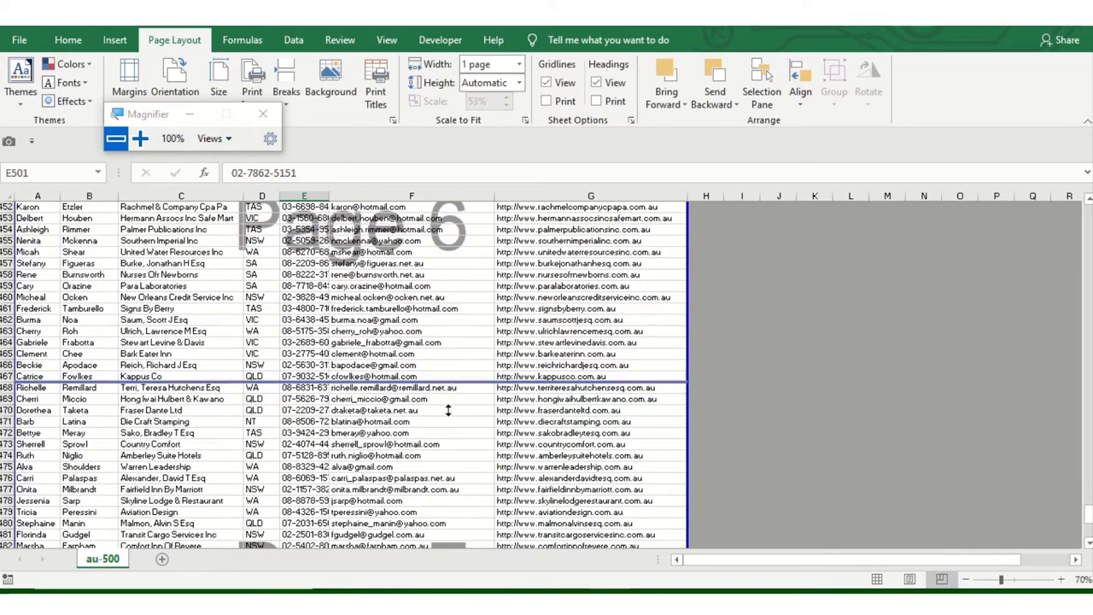
{"action": "left_click_drag", "start_coordinate": [455, 381], "coordinate": [448, 408]}
{"action": "scroll", "coordinate": [449, 404], "scroll_direction": "down", "scroll_amount": 3}
{"action": "scroll", "coordinate": [450, 404], "scroll_direction": "down", "scroll_amount": 3}
{"action": "scroll", "coordinate": [452, 405], "scroll_direction": "down", "scroll_amount": 5}
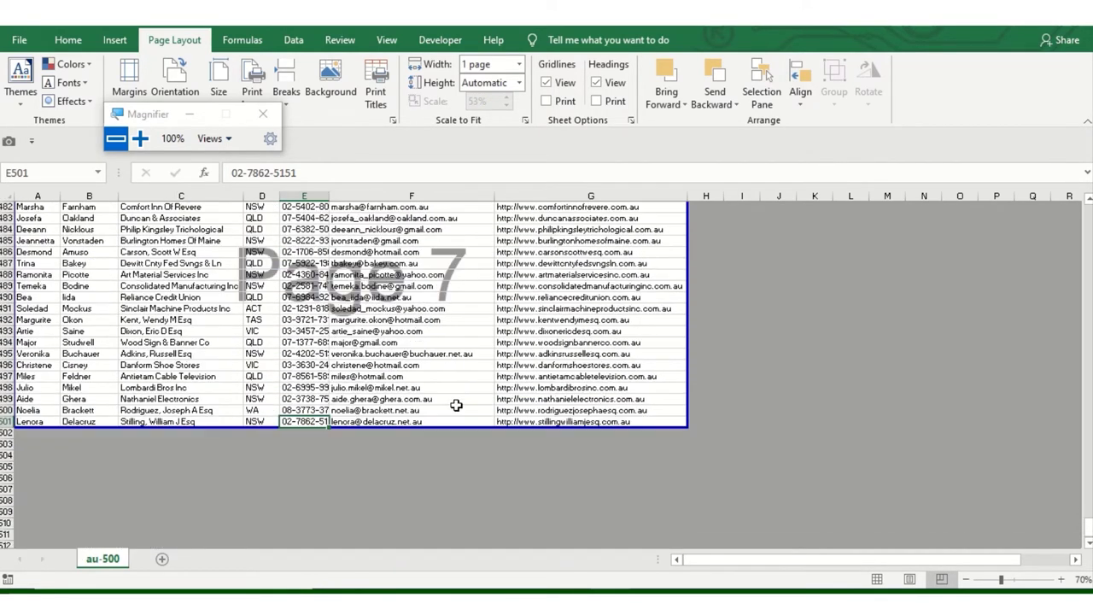
{"action": "scroll", "coordinate": [456, 402], "scroll_direction": "up", "scroll_amount": 4}
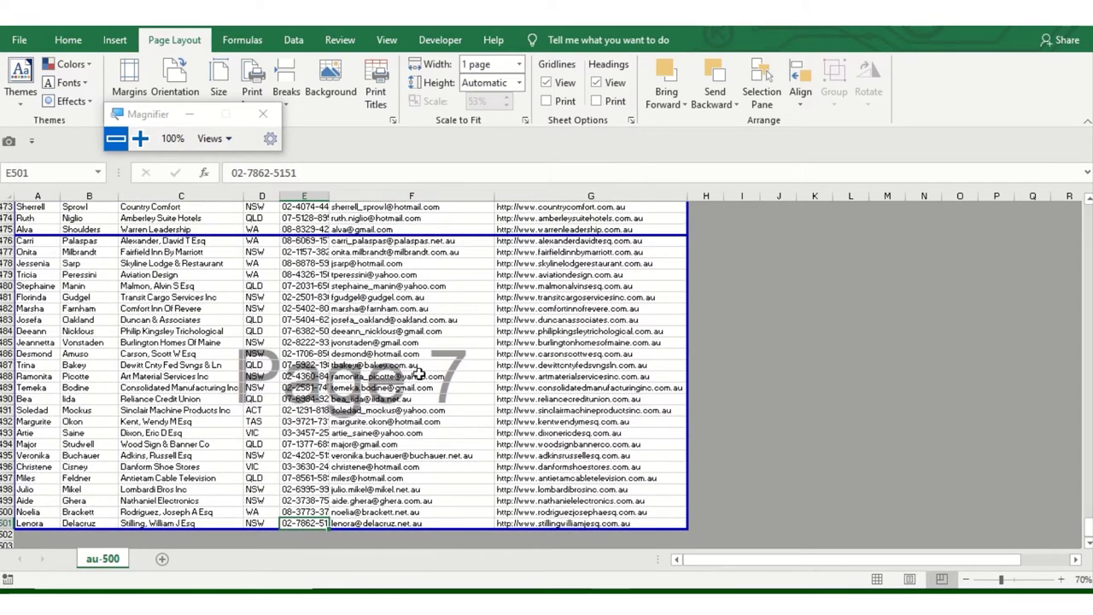
- Set the fit-to height to 6 pages
{"action": "left_click", "coordinate": [505, 83]}
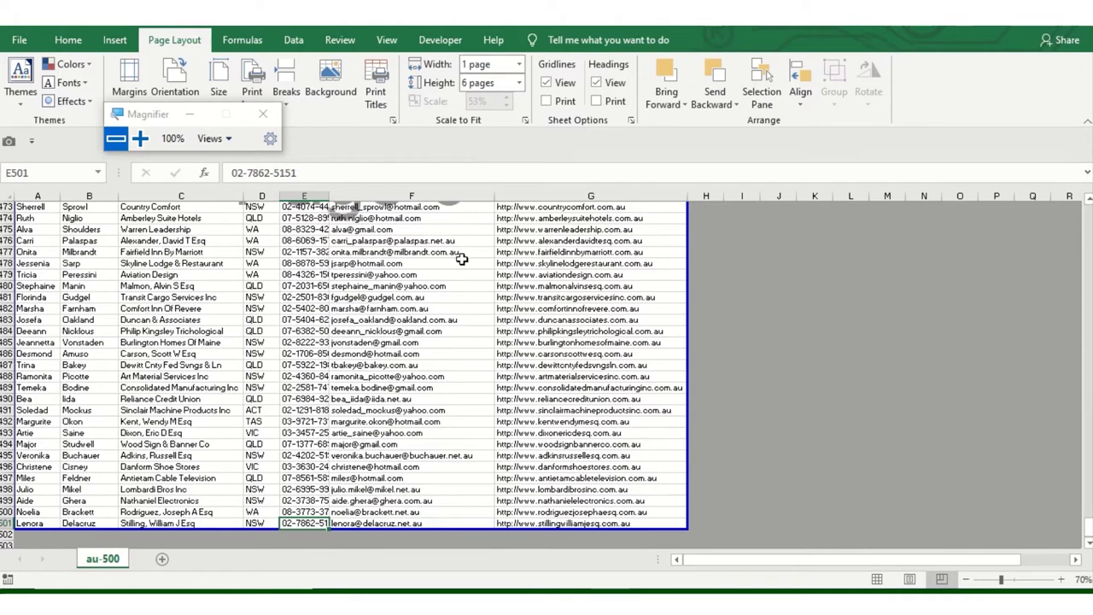
{"action": "scroll", "coordinate": [435, 323], "scroll_direction": "up", "scroll_amount": 2}
{"action": "scroll", "coordinate": [433, 341], "scroll_direction": "up", "scroll_amount": 2}
{"action": "scroll", "coordinate": [435, 393], "scroll_direction": "up", "scroll_amount": 2}
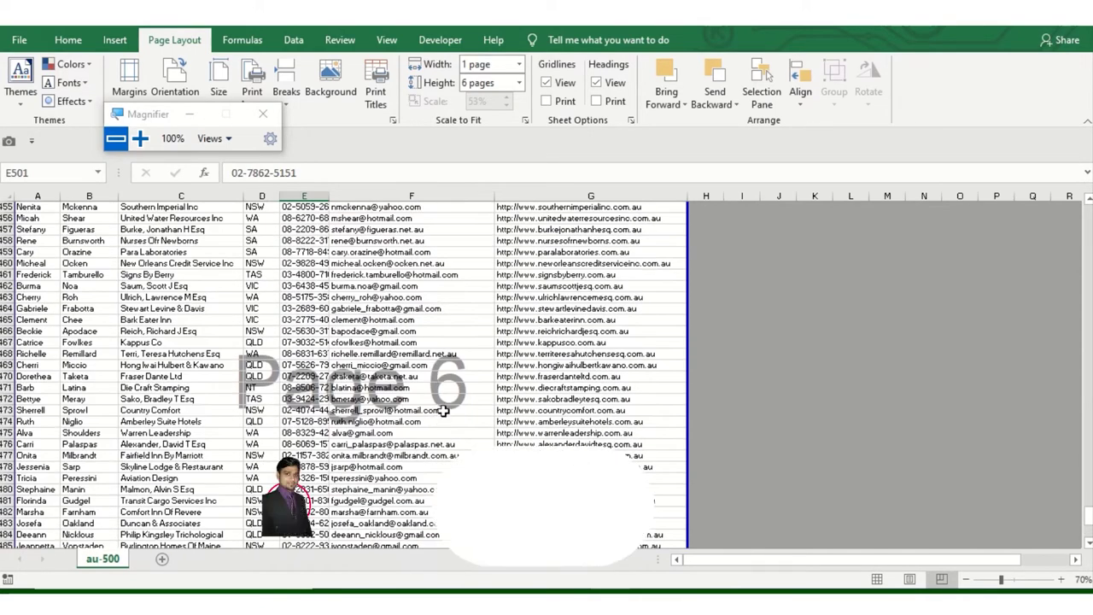
{"action": "scroll", "coordinate": [439, 416], "scroll_direction": "up", "scroll_amount": 2}
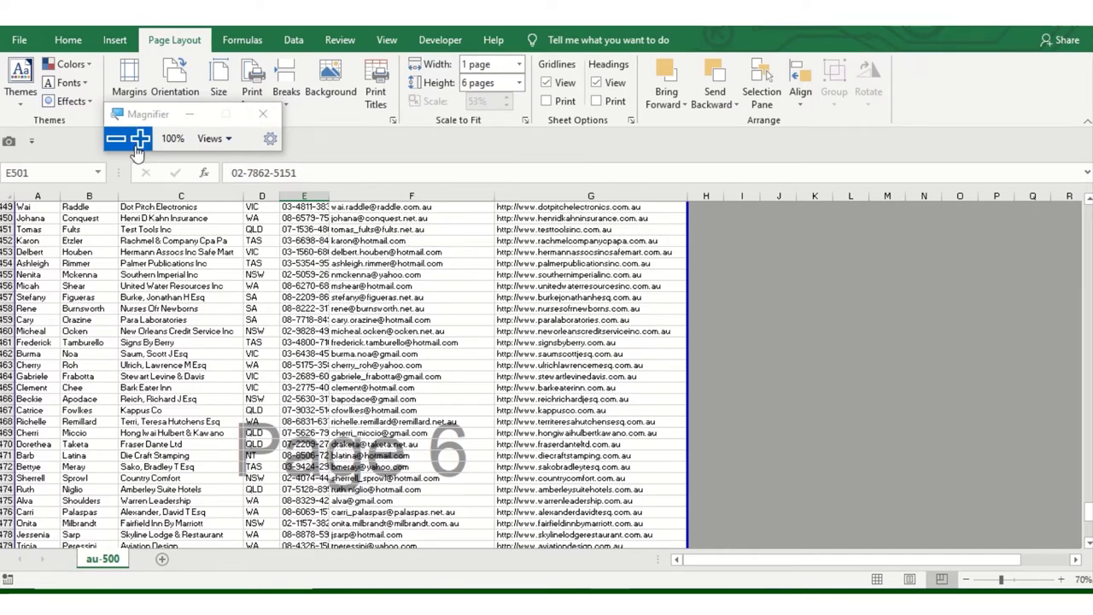
{"action": "key", "text": "super+plus"}
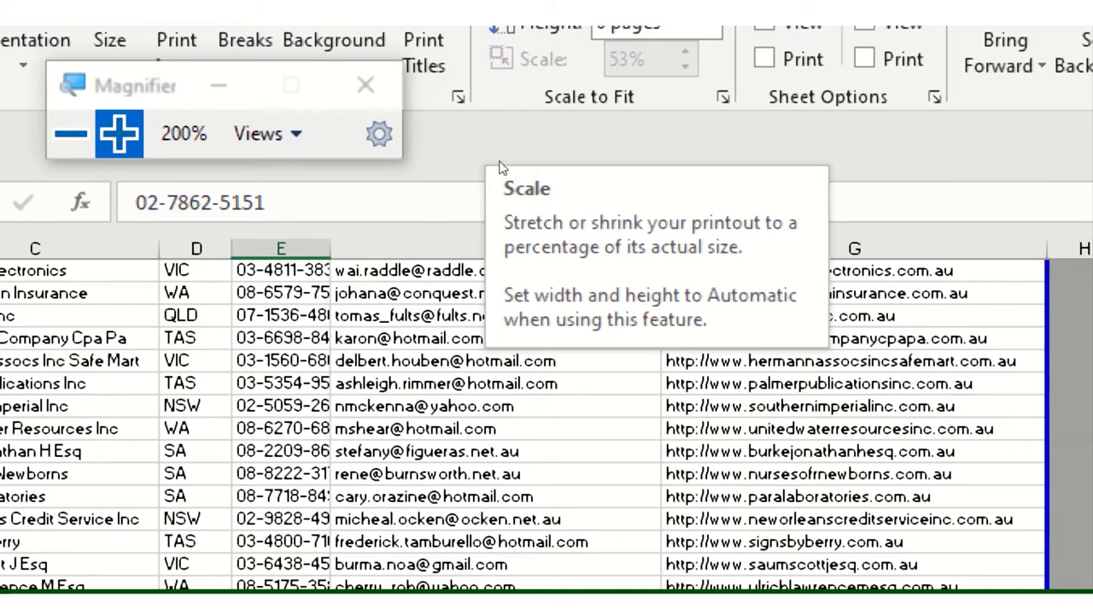
- Review the Page Setup dialog's Sheet, Header/Footer, Margins and Page tabs, then close it unchanged
{"action": "left_click", "coordinate": [723, 97]}
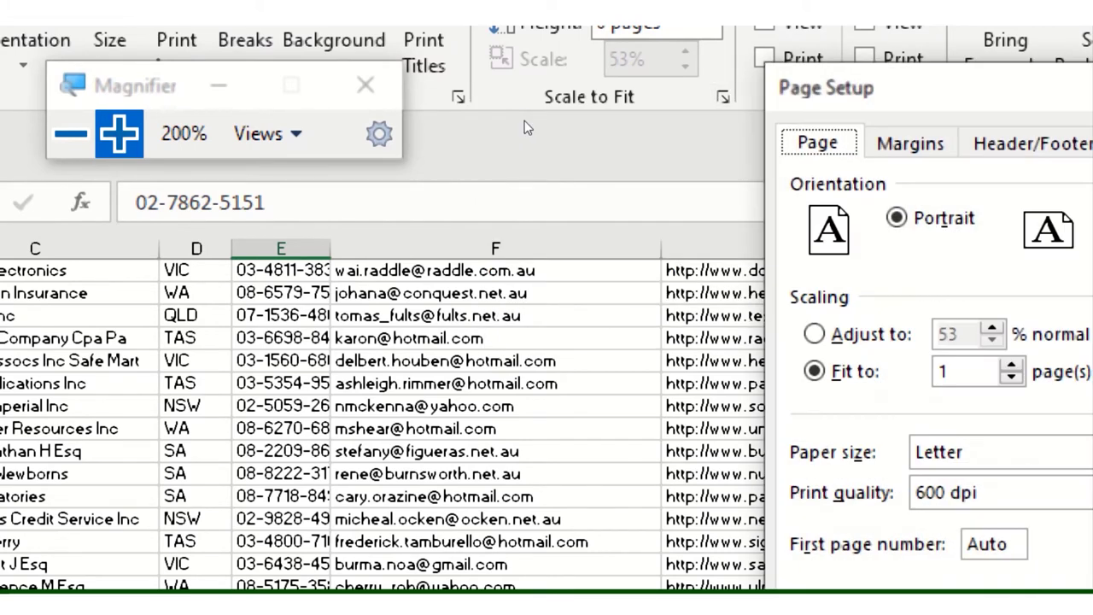
{"action": "left_click_drag", "start_coordinate": [837, 76], "coordinate": [350, 105]}
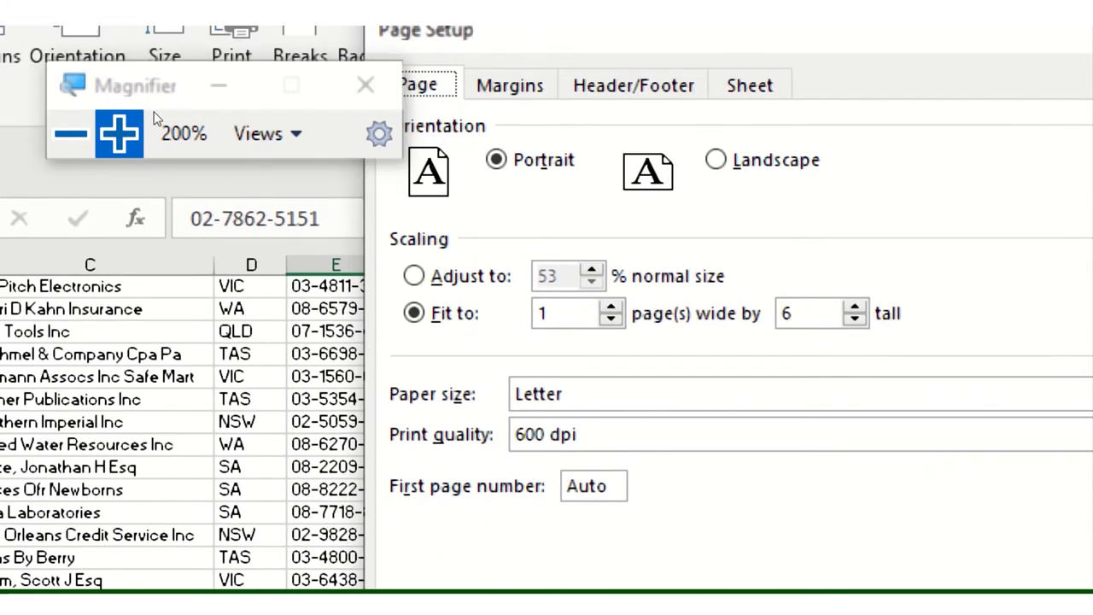
{"action": "left_click", "coordinate": [70, 133]}
{"action": "left_click_drag", "start_coordinate": [459, 83], "coordinate": [468, 150]}
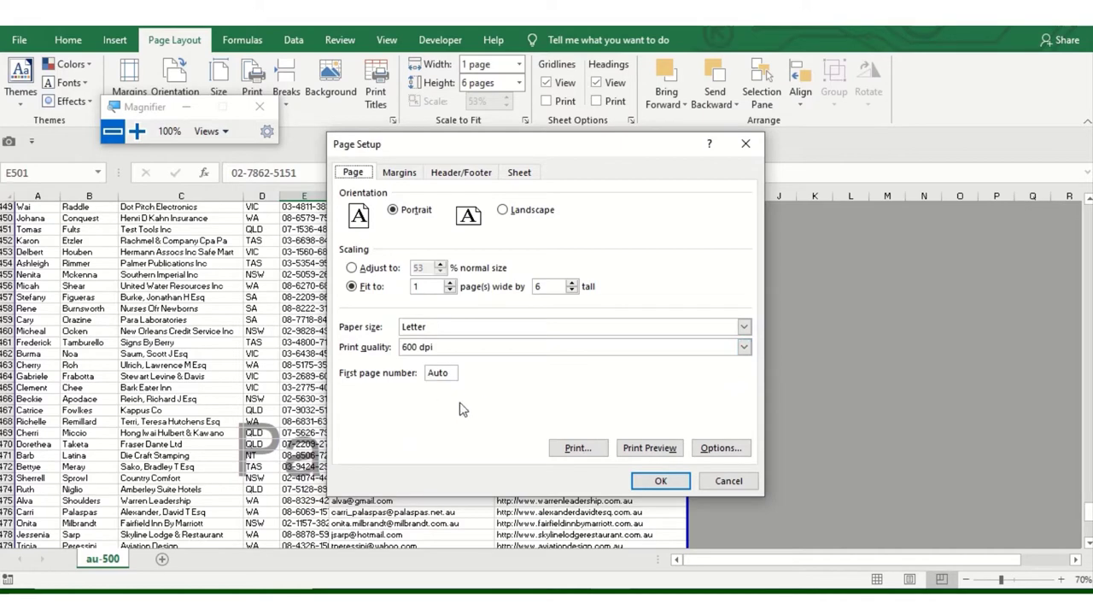
{"action": "left_click", "coordinate": [517, 173]}
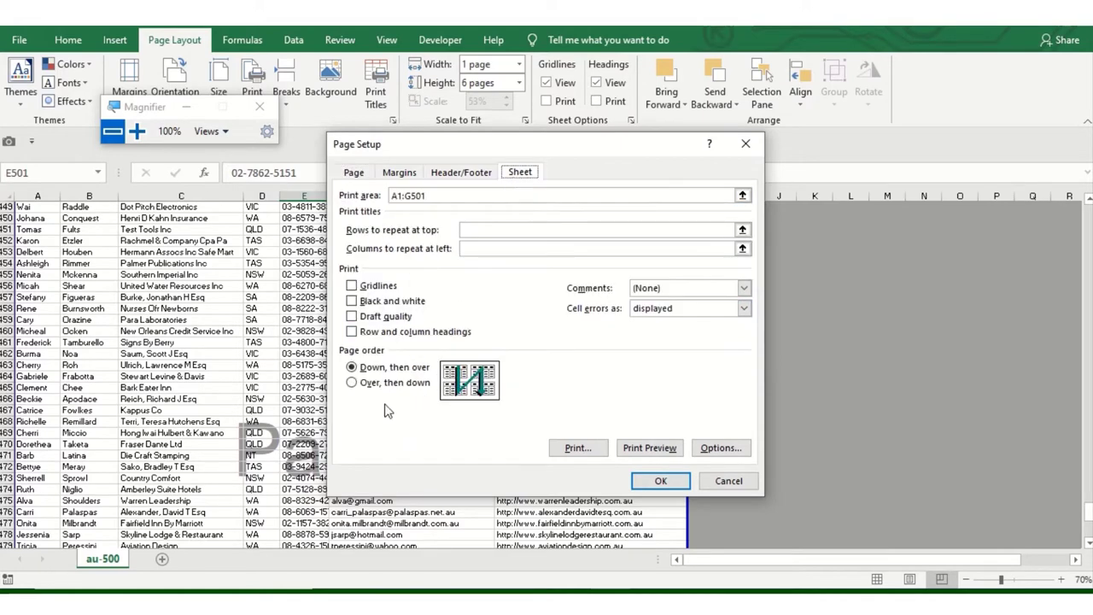
{"action": "left_click", "coordinate": [448, 174]}
{"action": "left_click", "coordinate": [412, 173]}
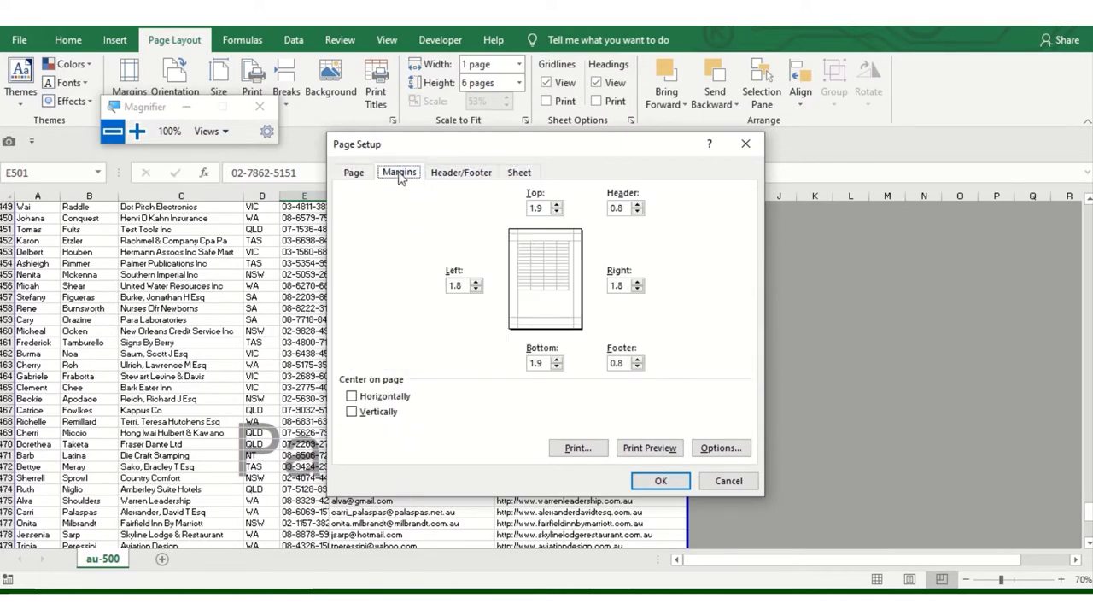
{"action": "left_click", "coordinate": [361, 171]}
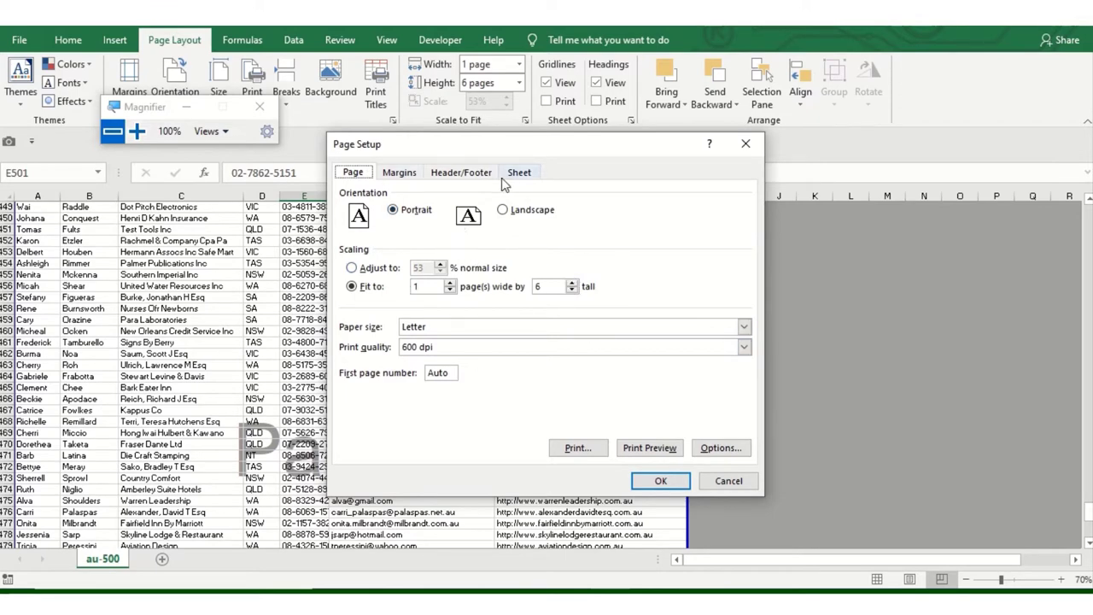
{"action": "left_click", "coordinate": [739, 483]}
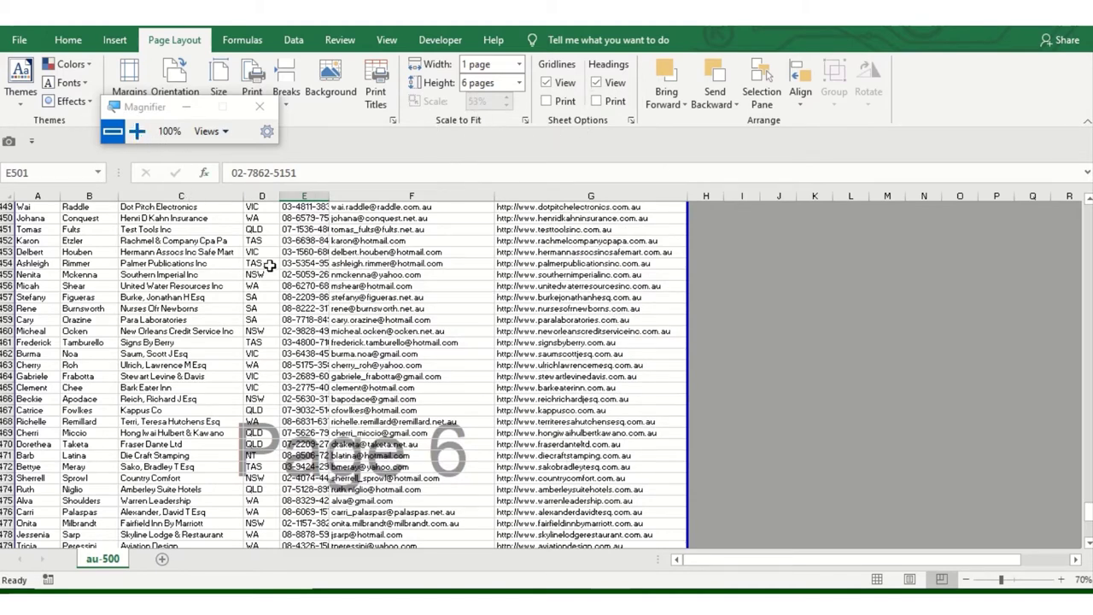
- Preview the printout, then toggle gridlines view off and back on
{"action": "key", "text": "ctrl+p"}
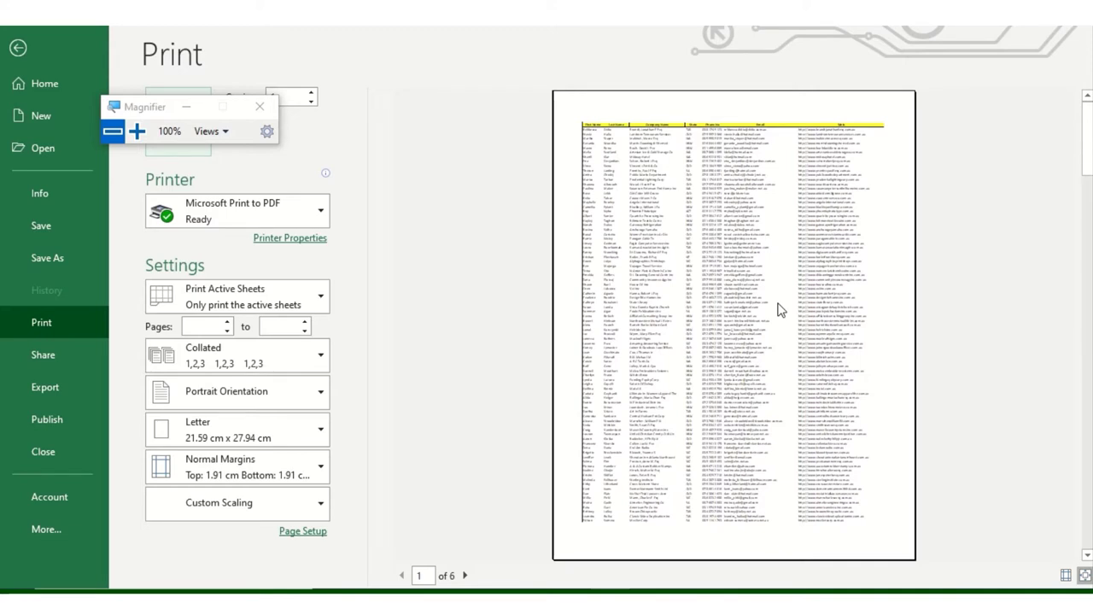
{"action": "key", "text": "Escape"}
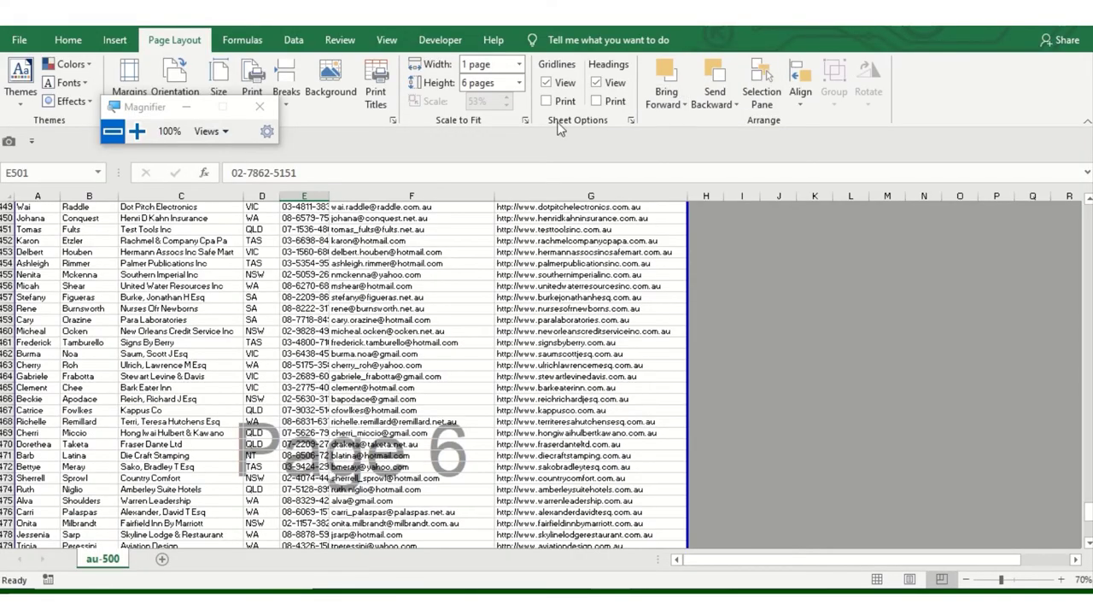
{"action": "left_click", "coordinate": [547, 83]}
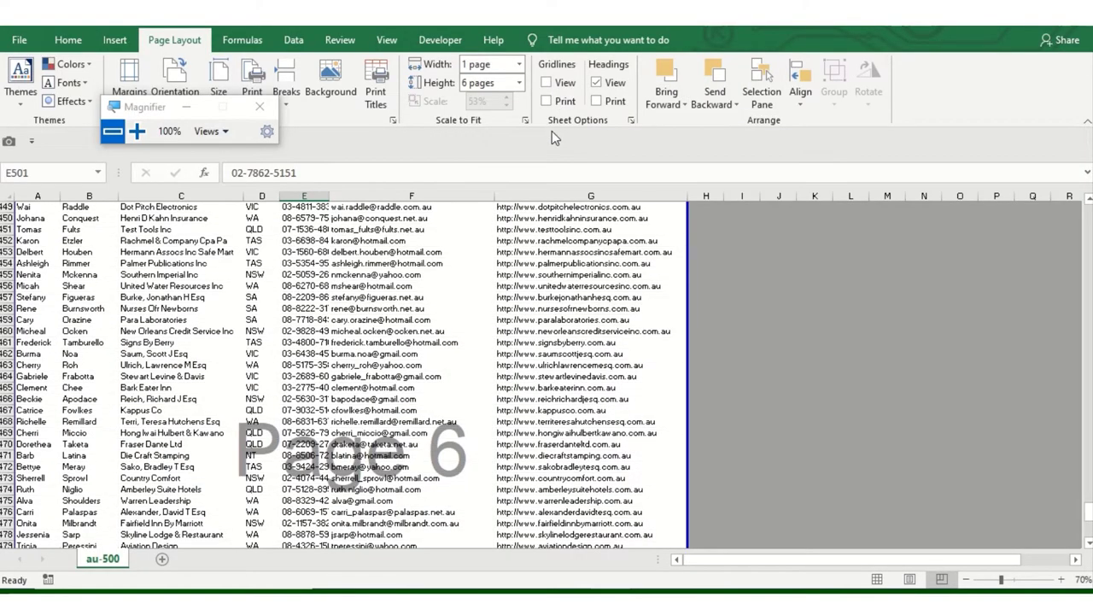
{"action": "left_click", "coordinate": [546, 83]}
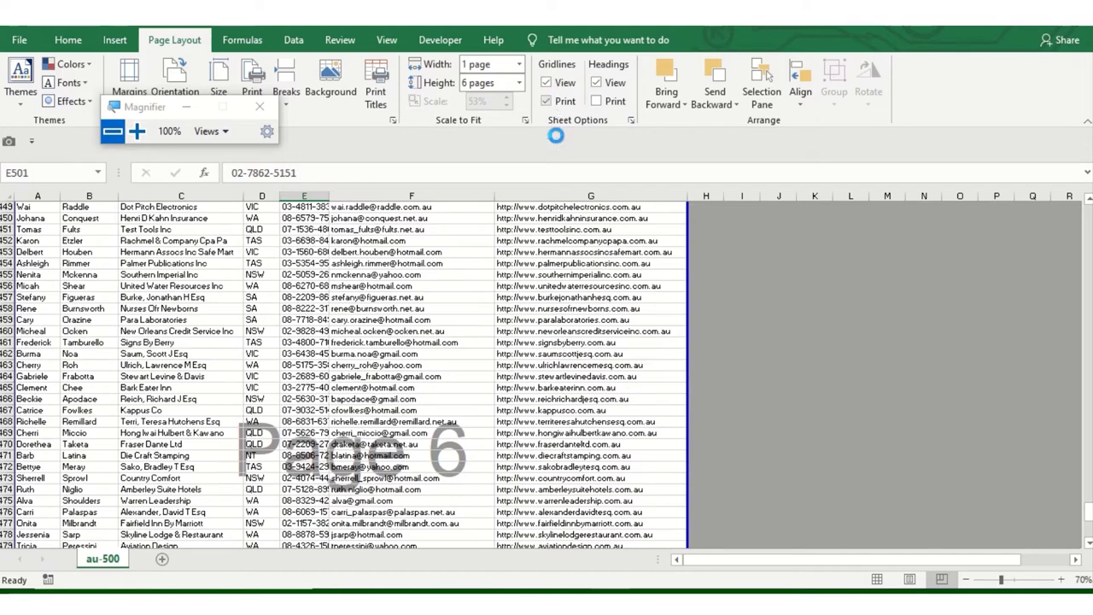
- Turn on Gridlines Print and check the gridlines in the print preview
{"action": "left_click", "coordinate": [547, 101]}
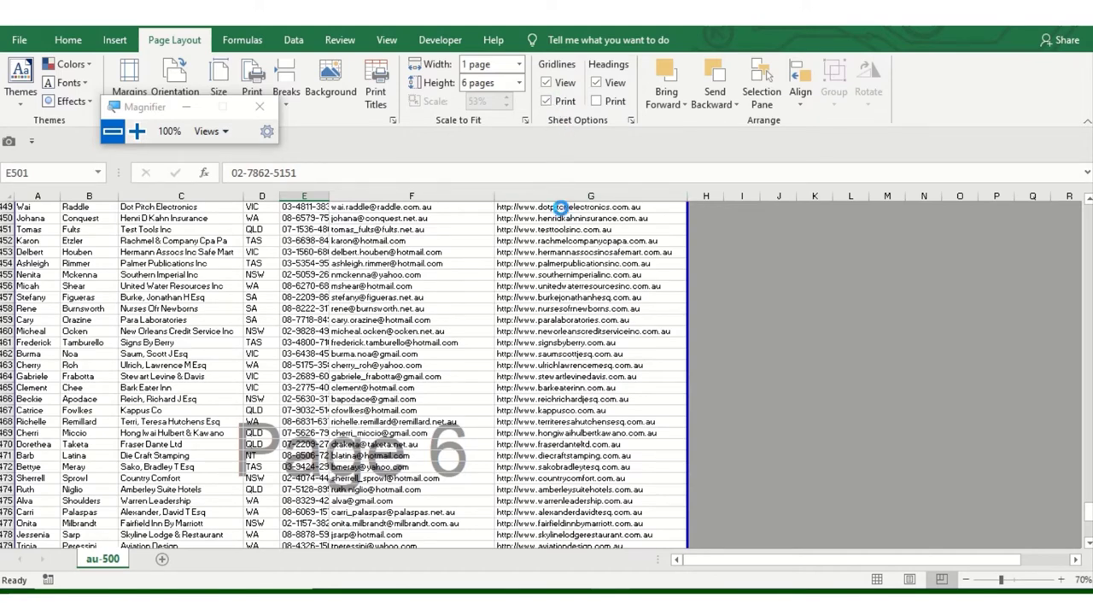
{"action": "key", "text": "ctrl+p"}
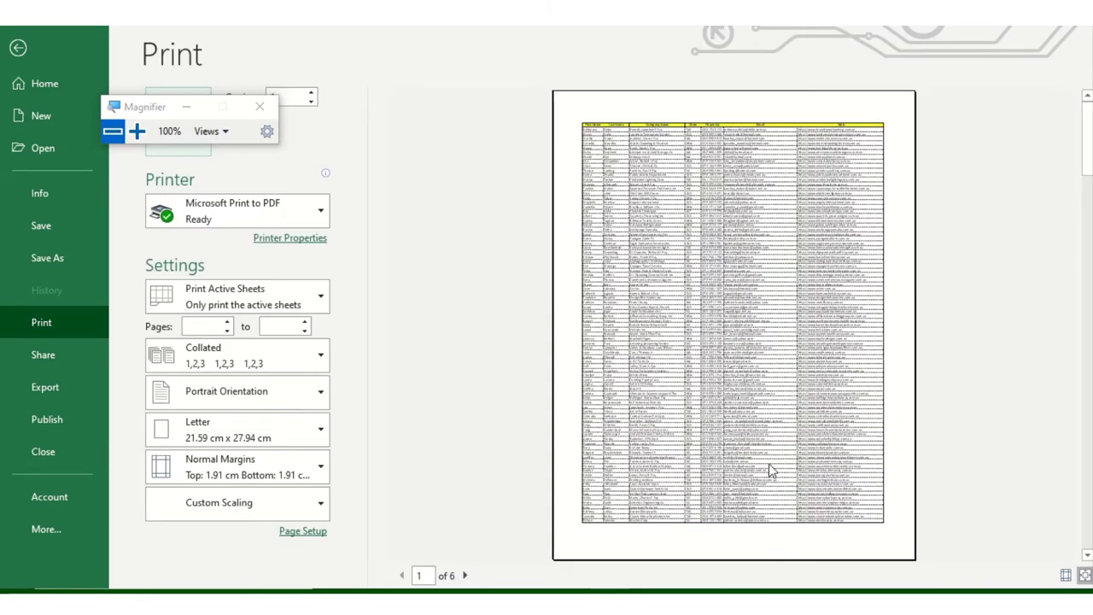
{"action": "key", "text": "Escape"}
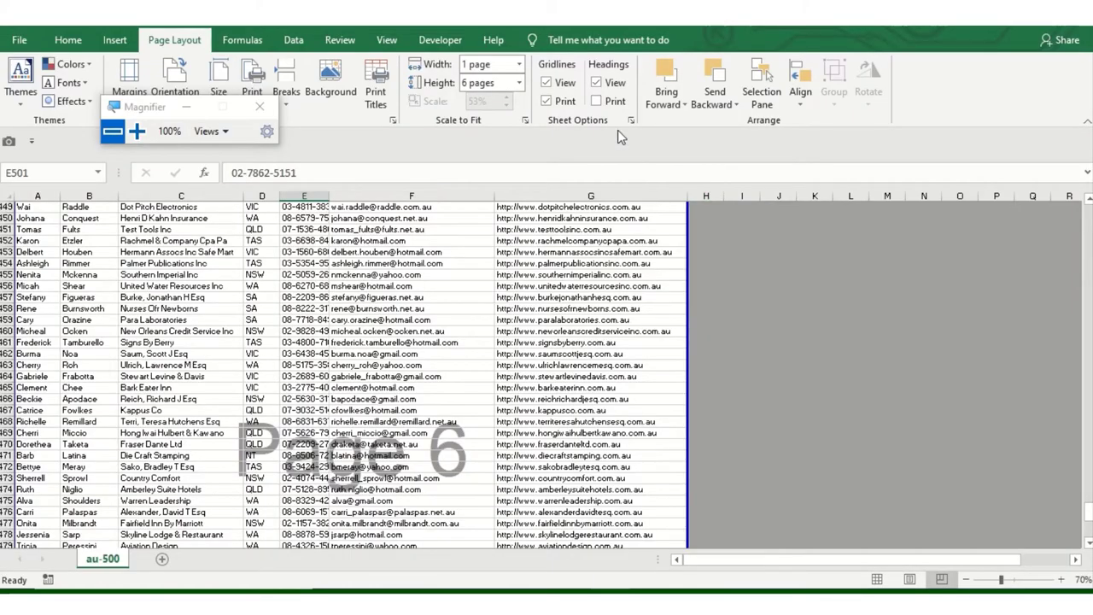
- Turn on Headings Print and check the headings in the print preview
{"action": "left_click", "coordinate": [595, 101]}
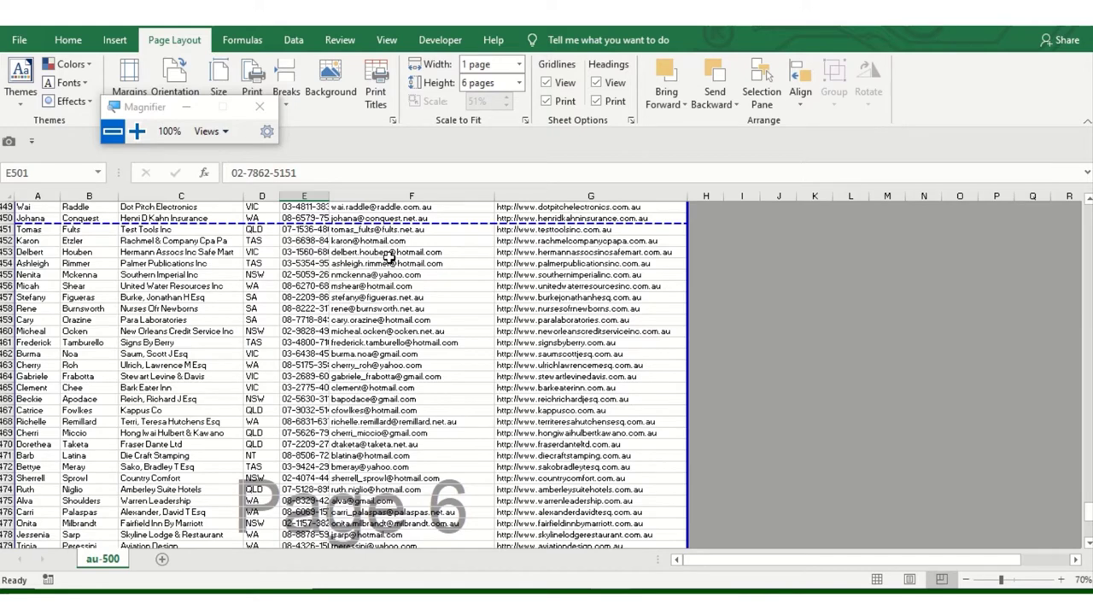
{"action": "key", "text": "ctrl+p"}
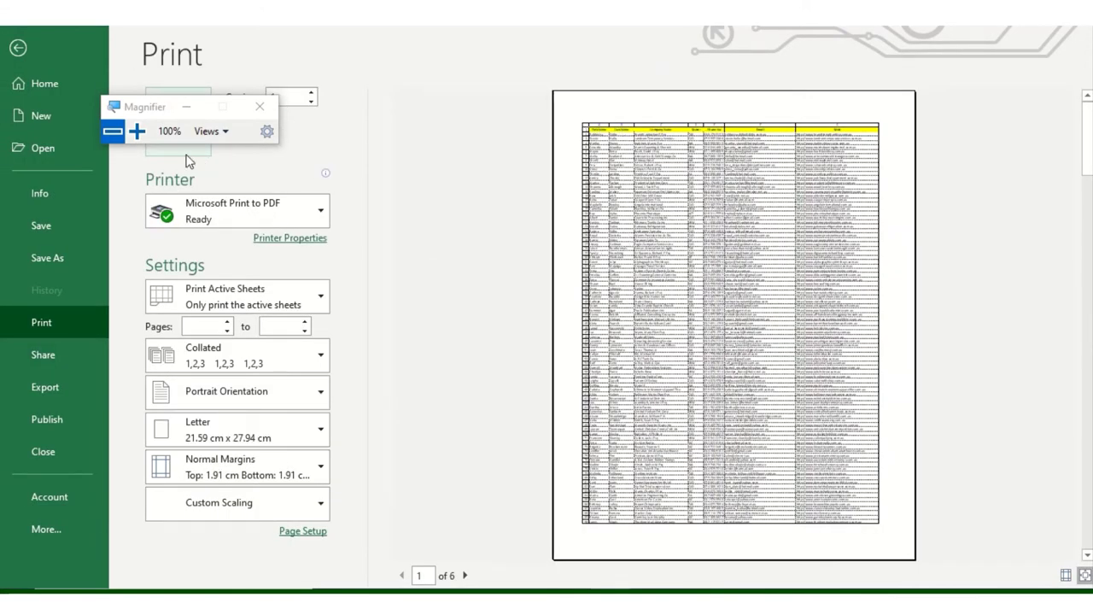
{"action": "left_click", "coordinate": [136, 130]}
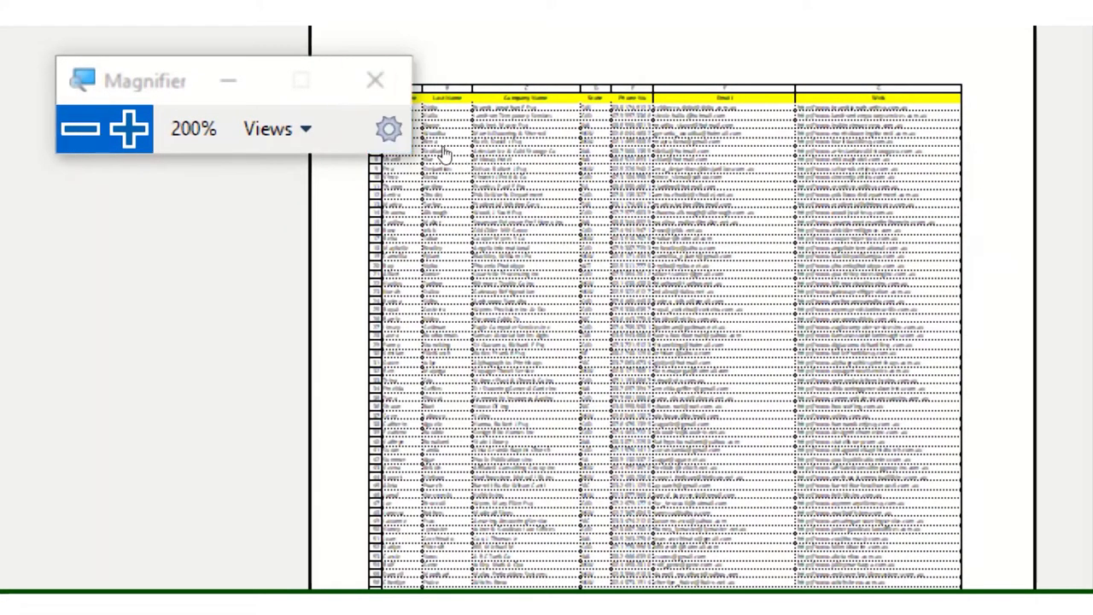
{"action": "key", "text": "super+minus"}
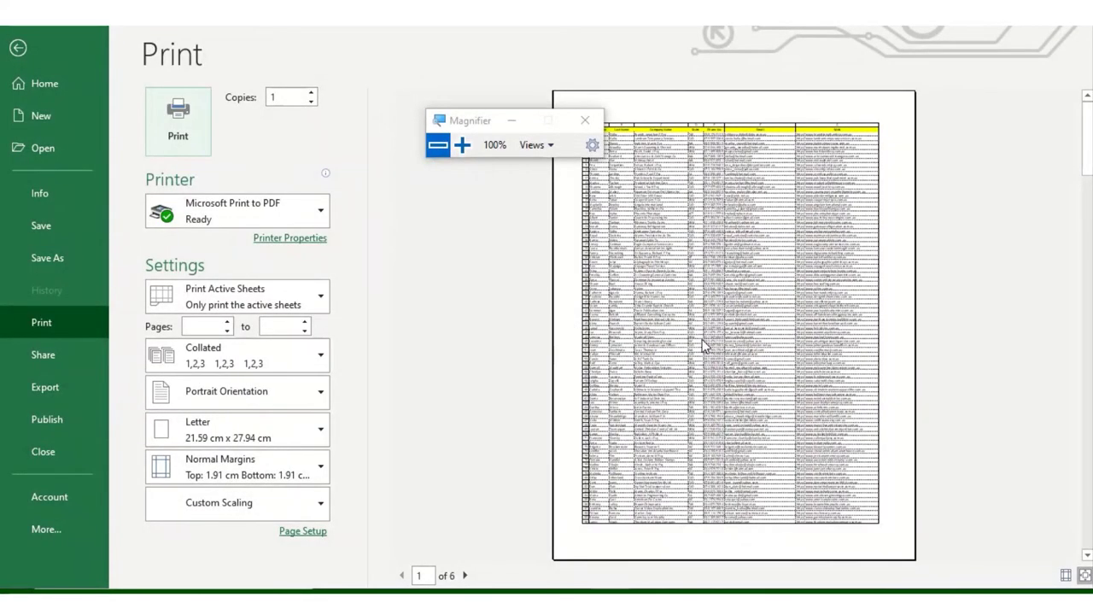
- Close the preview and switch to the Sheet1 of shapes and photos
{"action": "key", "text": "Escape"}
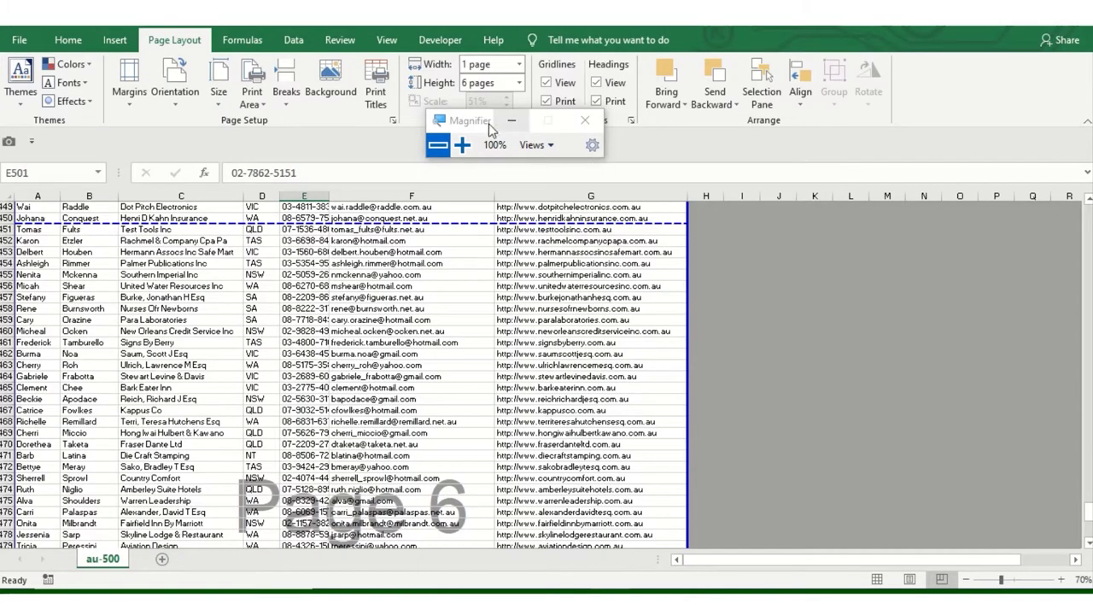
{"action": "left_click_drag", "start_coordinate": [490, 128], "coordinate": [284, 184]}
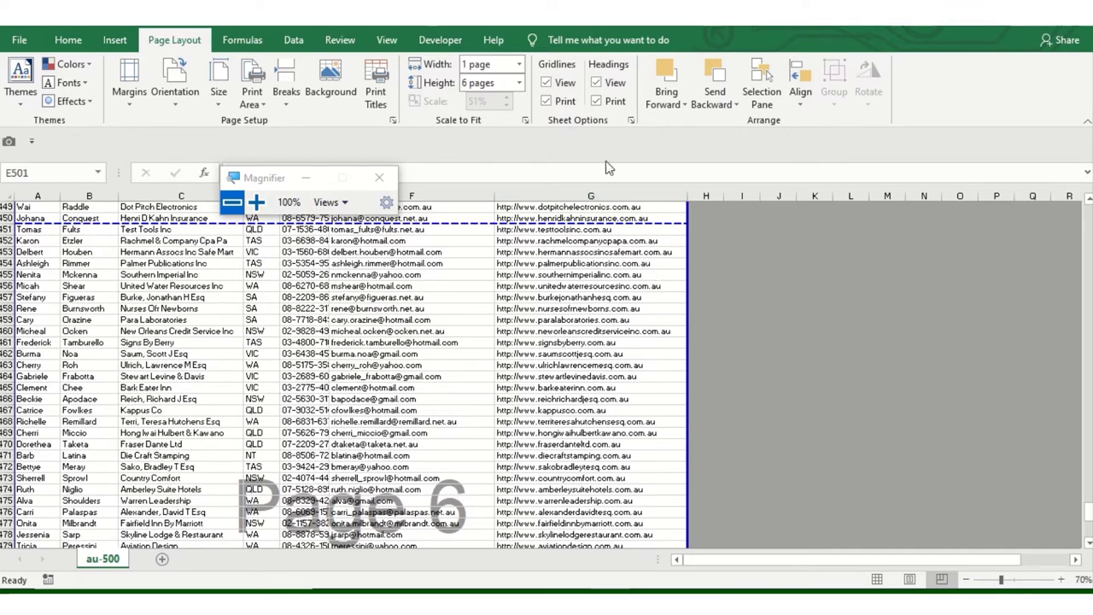
{"action": "left_click", "coordinate": [587, 352]}
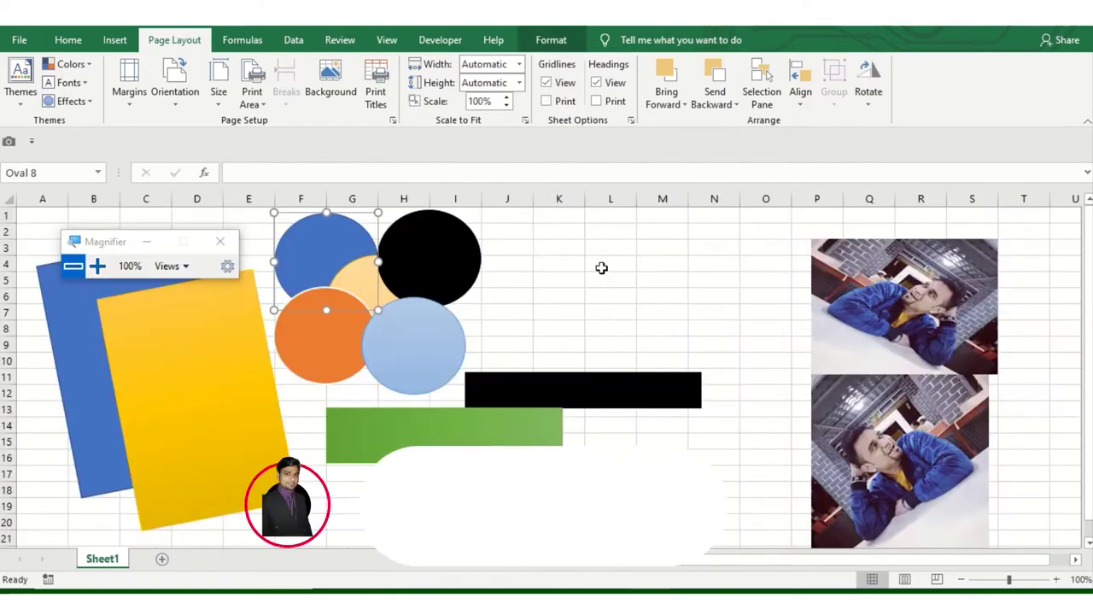
- Bring the peach oval forward three layers, then all the way to the front
{"action": "left_click", "coordinate": [294, 441]}
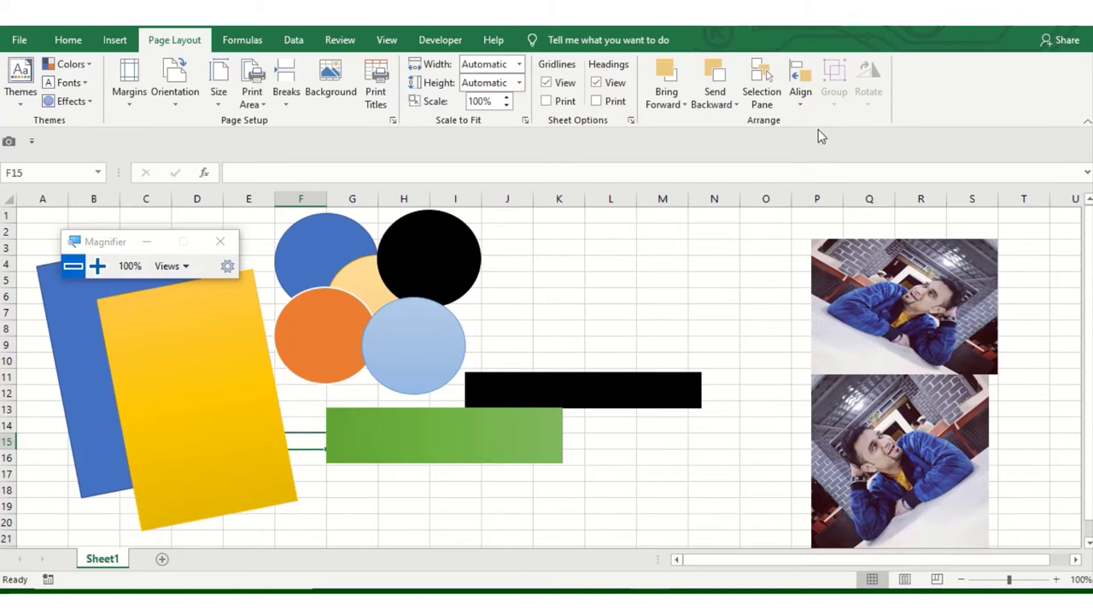
{"action": "left_click", "coordinate": [374, 257]}
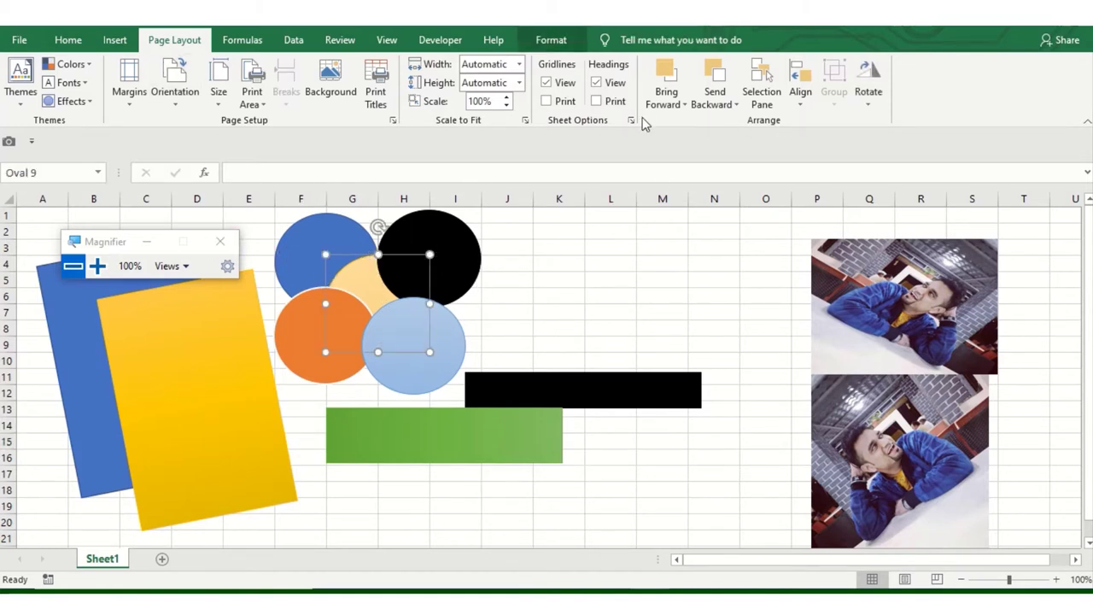
{"action": "left_click", "coordinate": [672, 77]}
{"action": "left_click", "coordinate": [672, 77]}
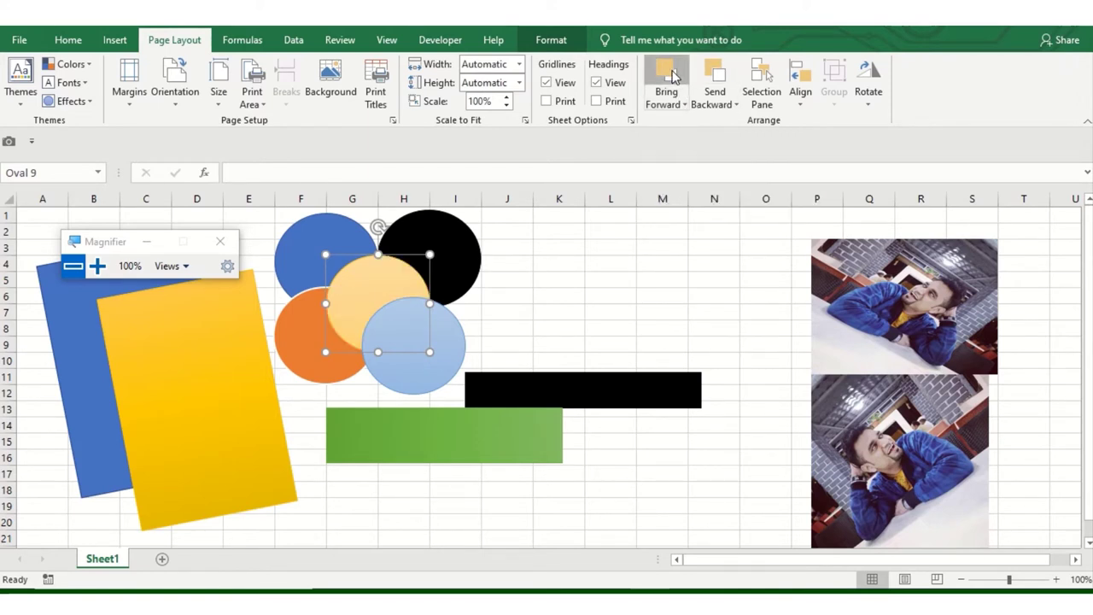
{"action": "left_click", "coordinate": [672, 77]}
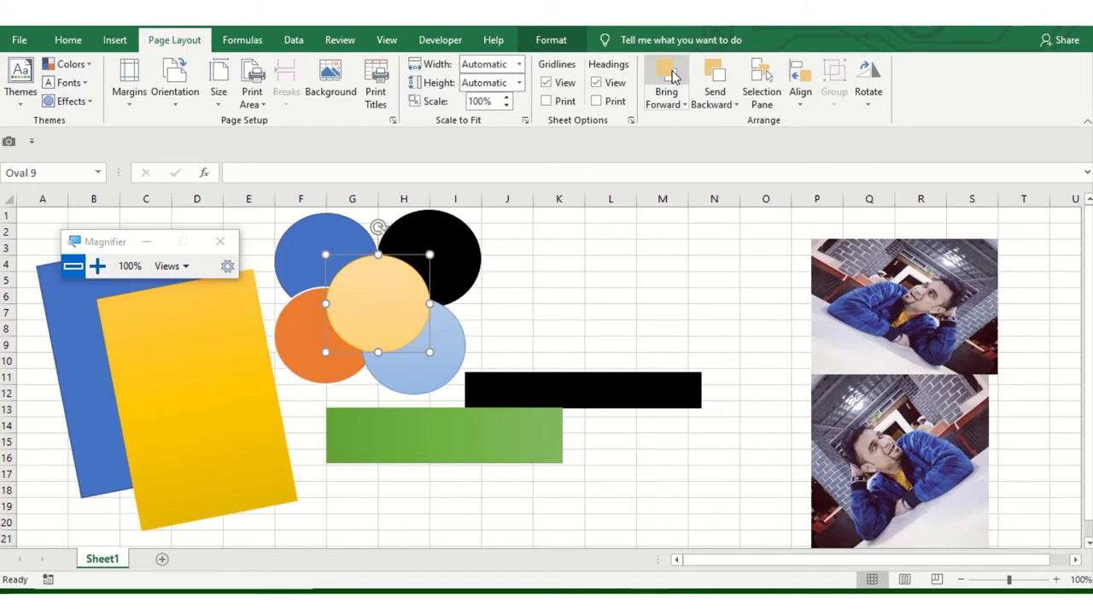
{"action": "left_click", "coordinate": [683, 104]}
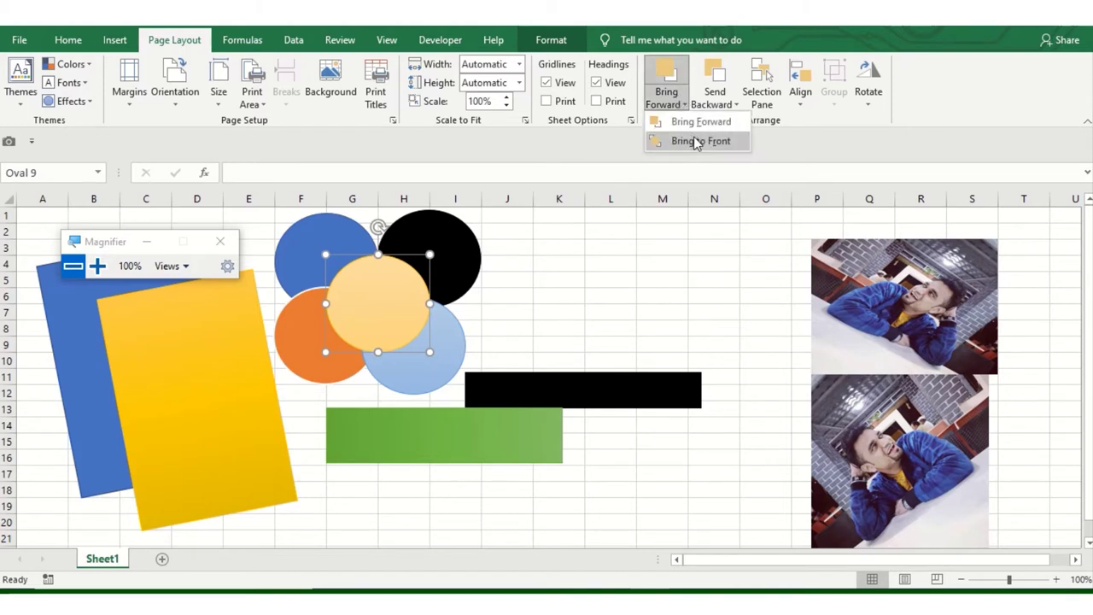
{"action": "left_click", "coordinate": [693, 141]}
{"action": "left_click", "coordinate": [669, 105]}
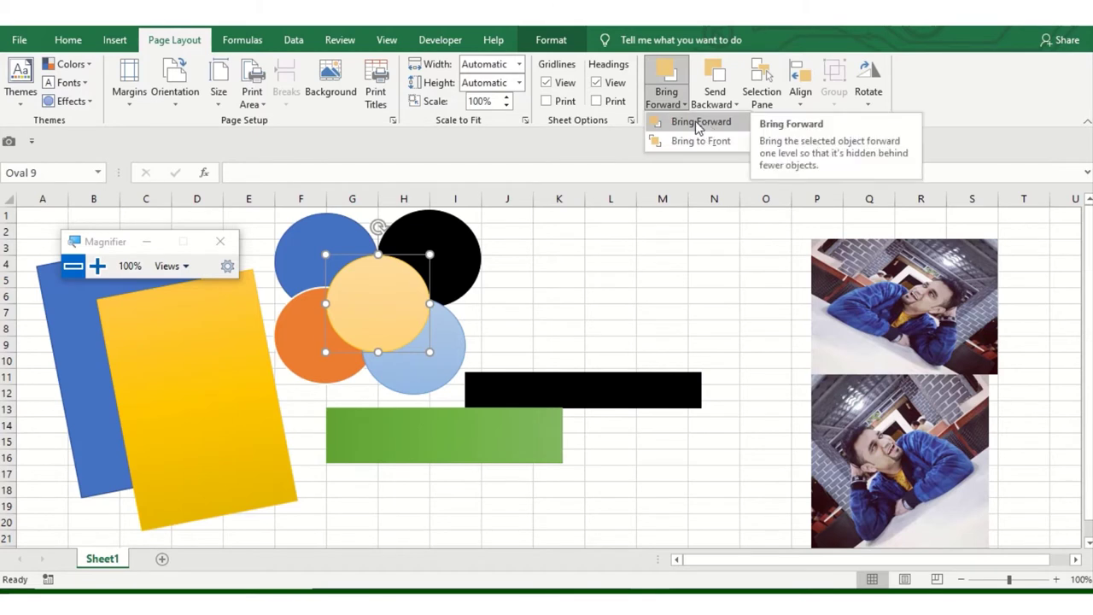
{"action": "left_click", "coordinate": [333, 241]}
- Bring the blue circle forward in front of the peach oval
{"action": "left_click", "coordinate": [340, 222]}
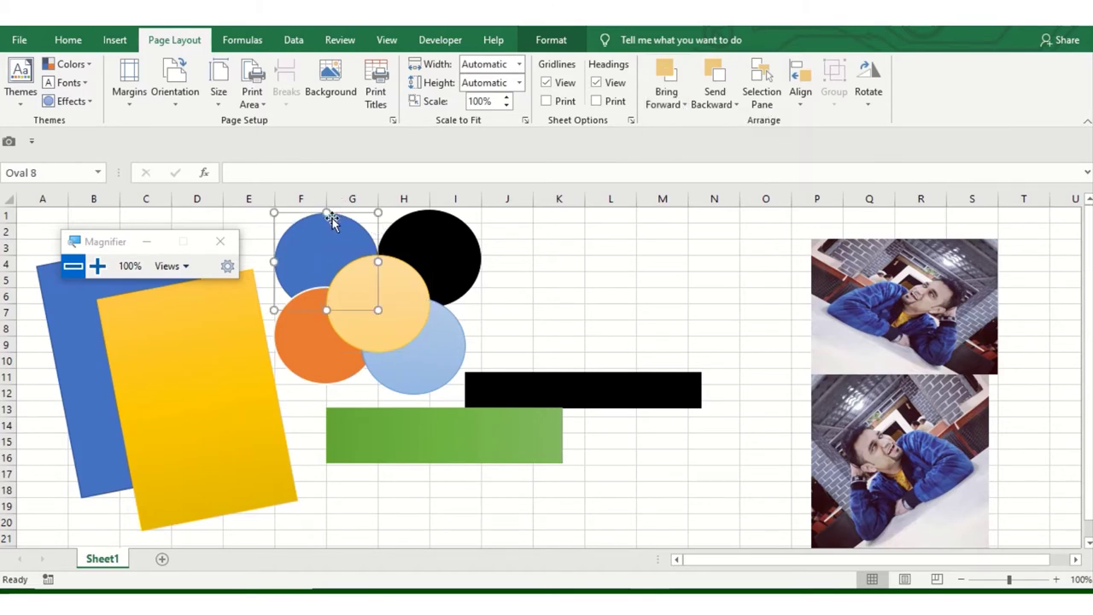
{"action": "left_click", "coordinate": [669, 104]}
{"action": "left_click", "coordinate": [683, 145]}
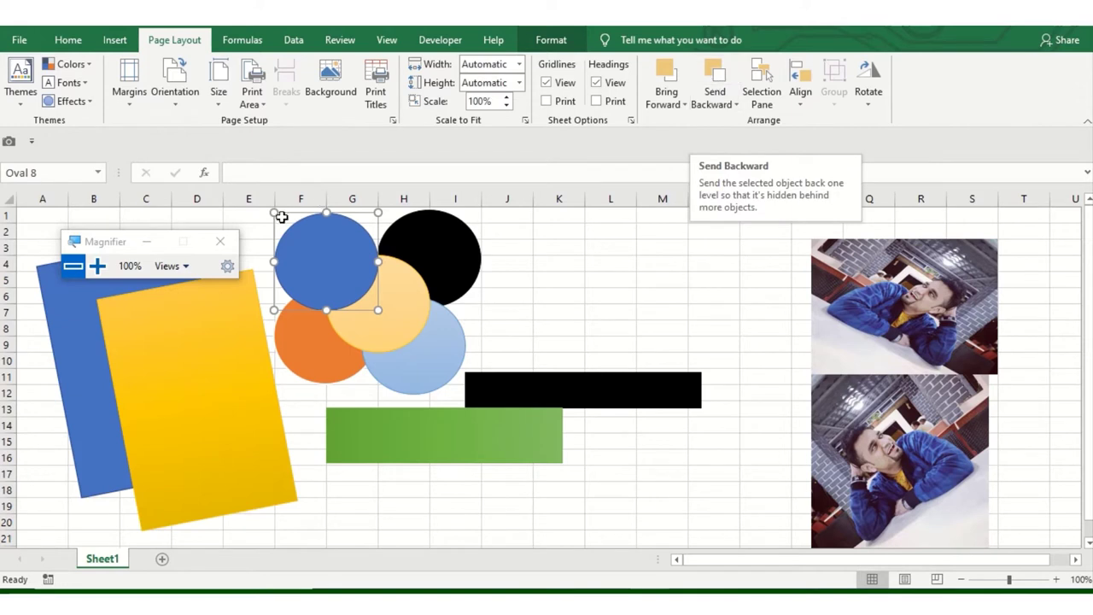
- Move the blue circle onto the peach oval and send it back behind the orange and black circles
{"action": "left_click_drag", "start_coordinate": [359, 247], "coordinate": [401, 272]}
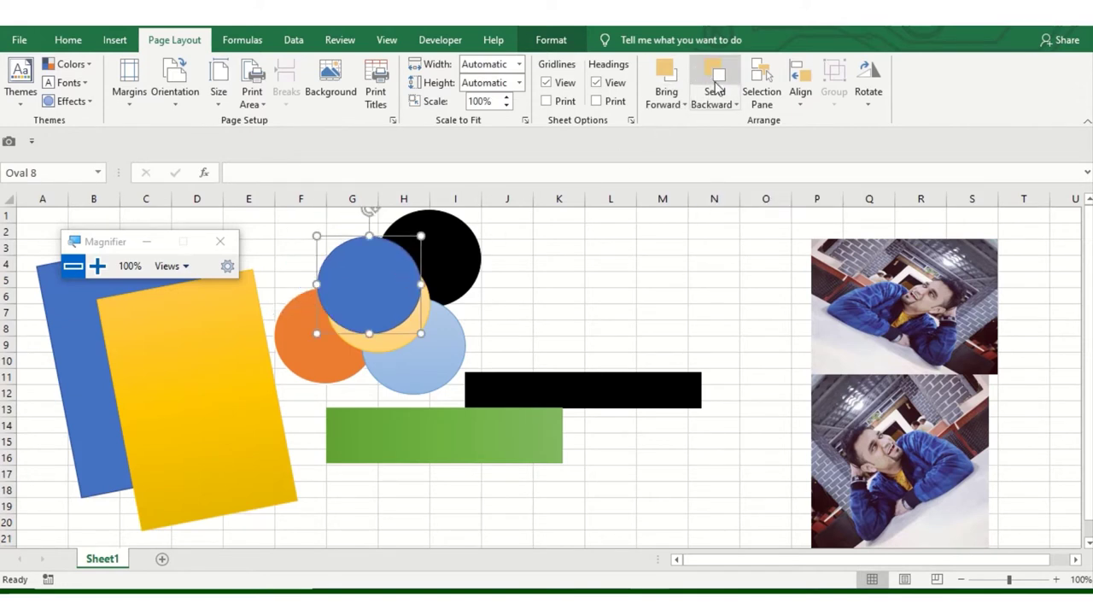
{"action": "left_click", "coordinate": [715, 76]}
{"action": "left_click", "coordinate": [716, 74]}
{"action": "left_click", "coordinate": [716, 74]}
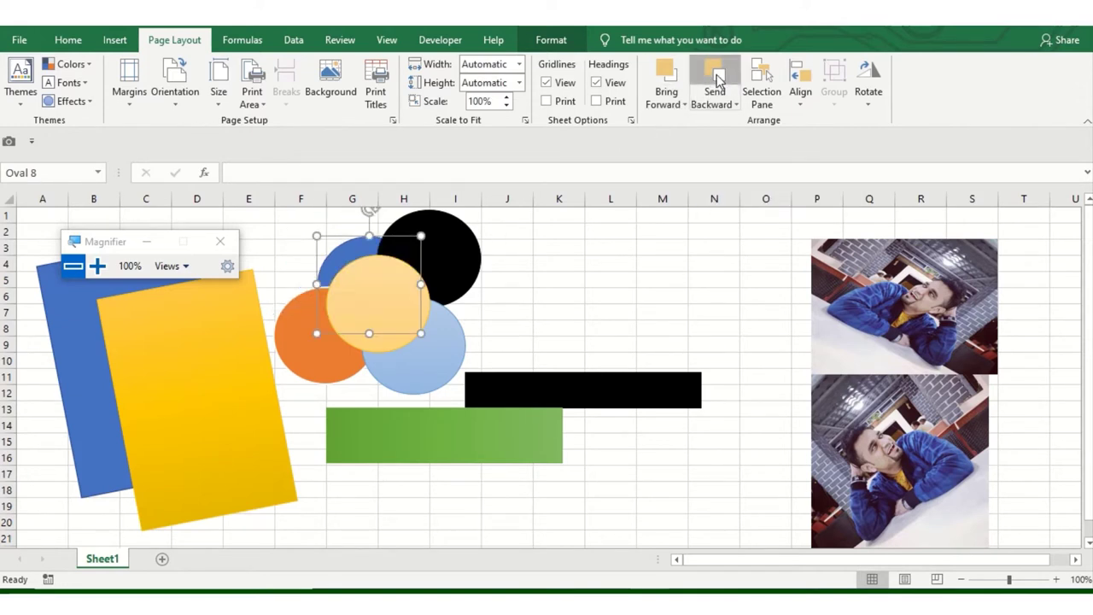
{"action": "left_click", "coordinate": [433, 254]}
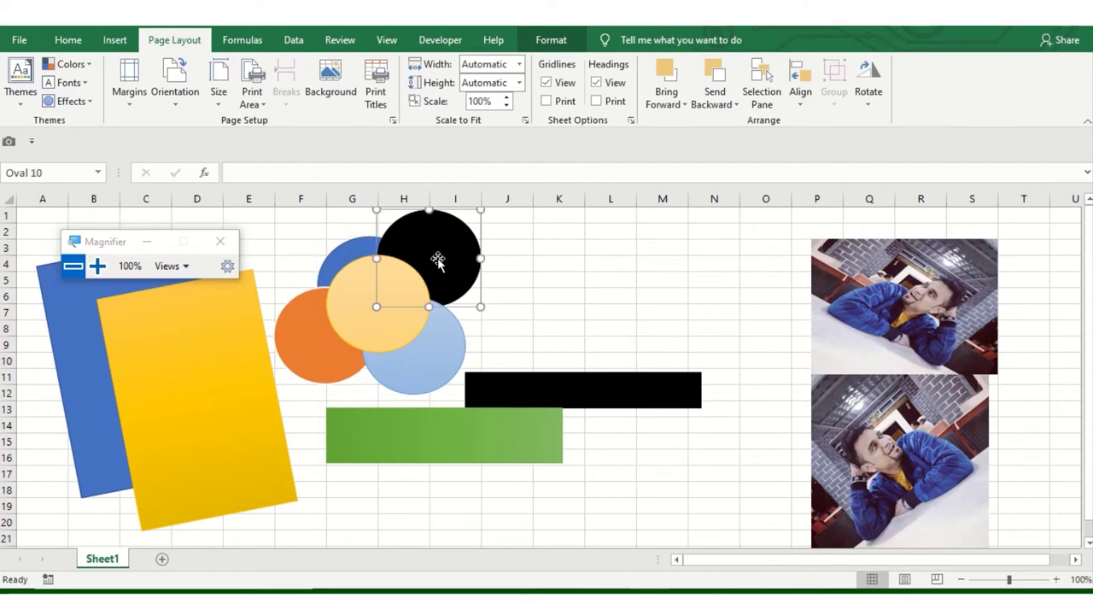
{"action": "left_click", "coordinate": [346, 264]}
- Drag the peach oval right onto the black circle and send it back two layers
{"action": "left_click", "coordinate": [367, 324]}
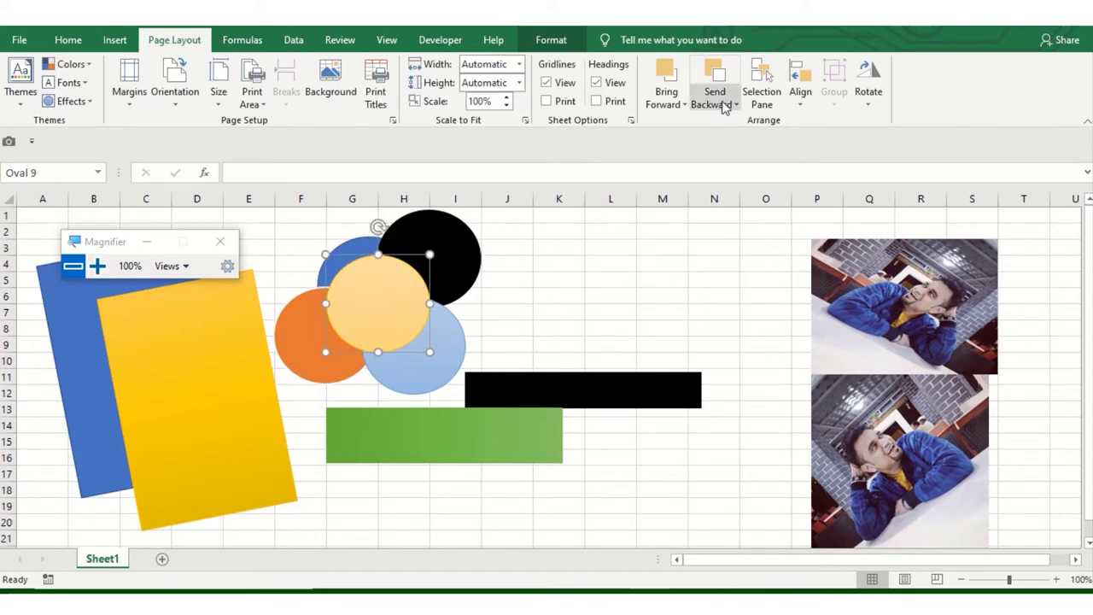
{"action": "left_click_drag", "start_coordinate": [402, 292], "coordinate": [456, 299]}
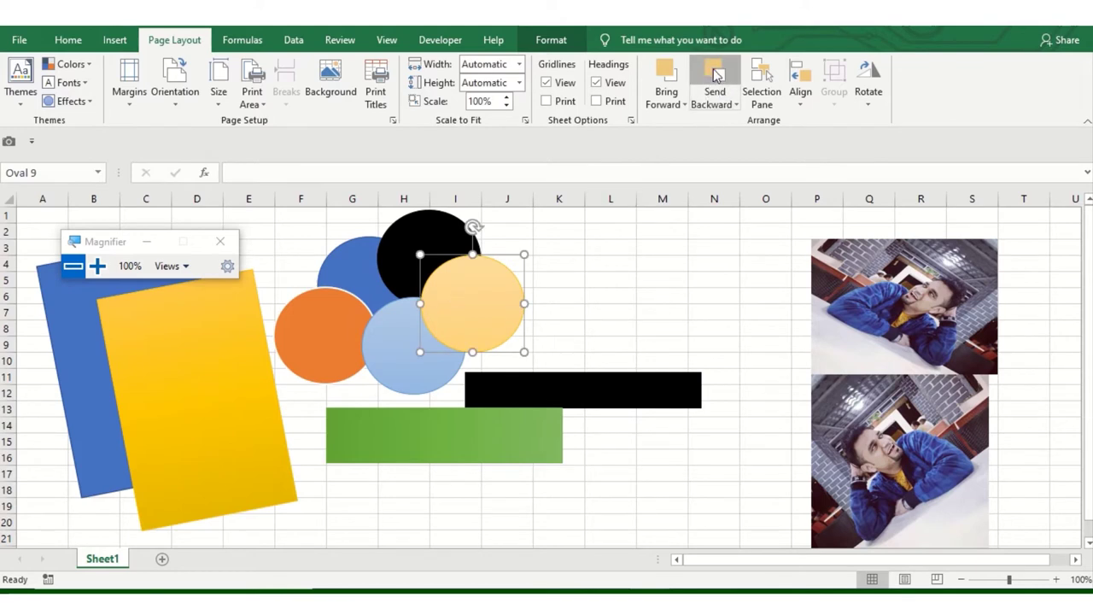
{"action": "left_click", "coordinate": [735, 104]}
{"action": "left_click", "coordinate": [738, 120]}
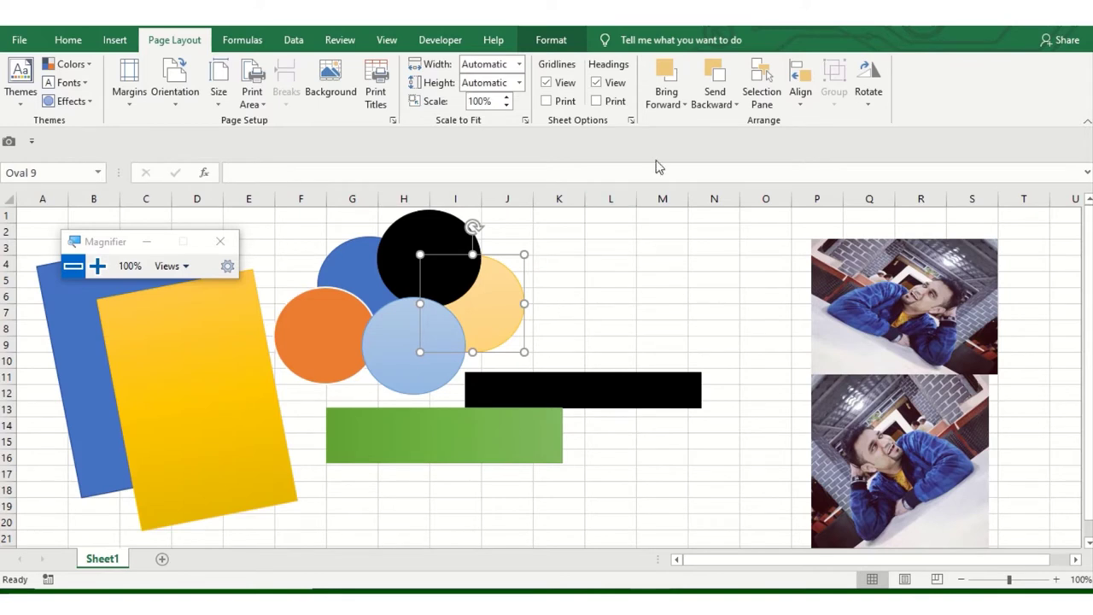
{"action": "left_click", "coordinate": [675, 105]}
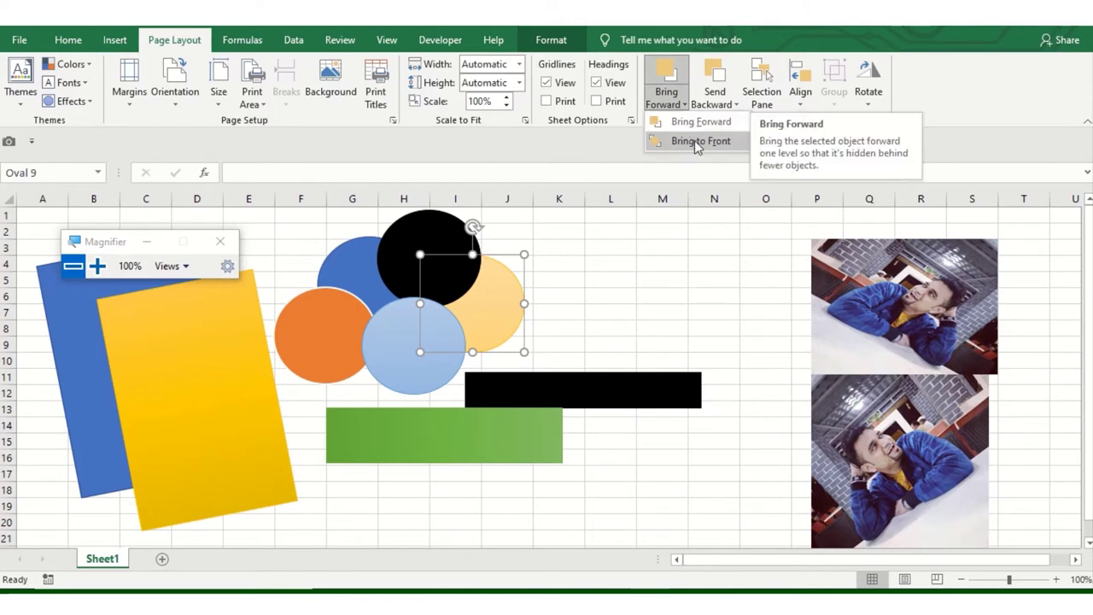
{"action": "left_click", "coordinate": [707, 264]}
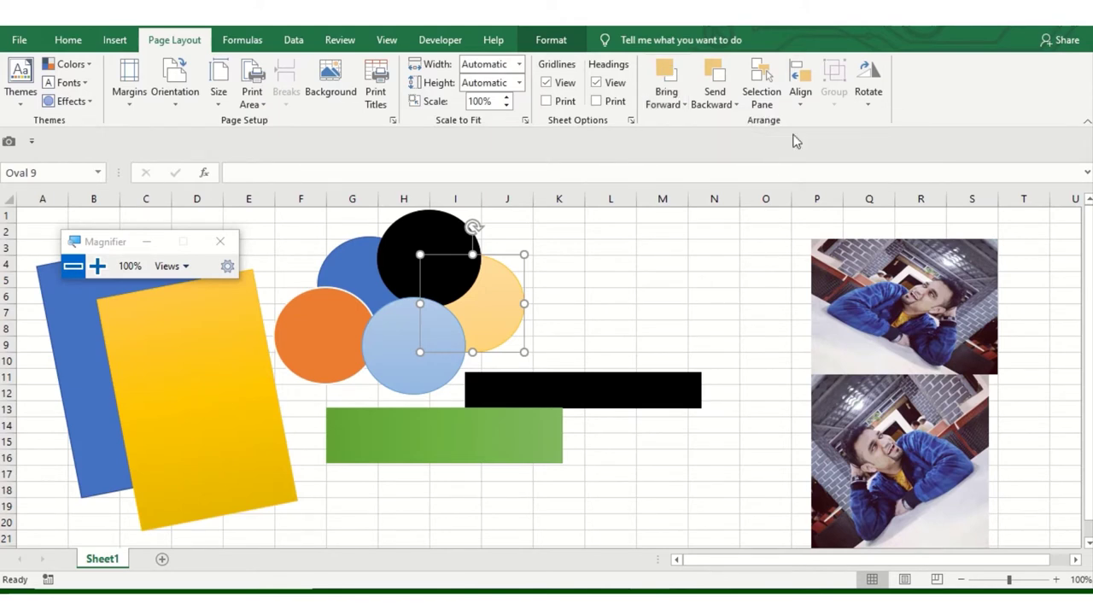
- Show the Selection pane and drag the orange circle right behind the light-blue circle
{"action": "left_click", "coordinate": [759, 92]}
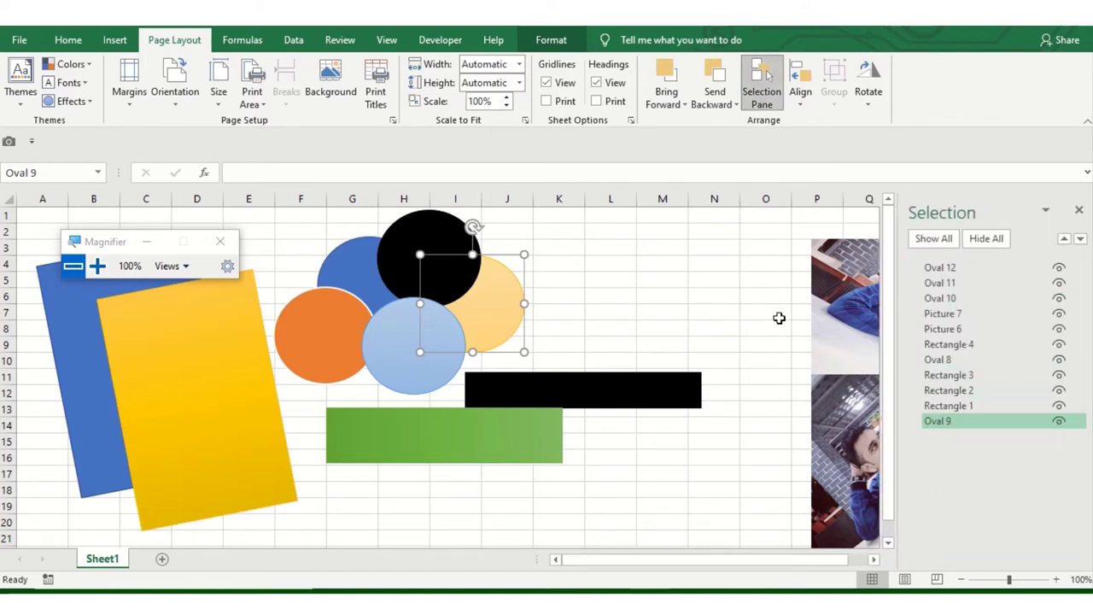
{"action": "left_click", "coordinate": [309, 321]}
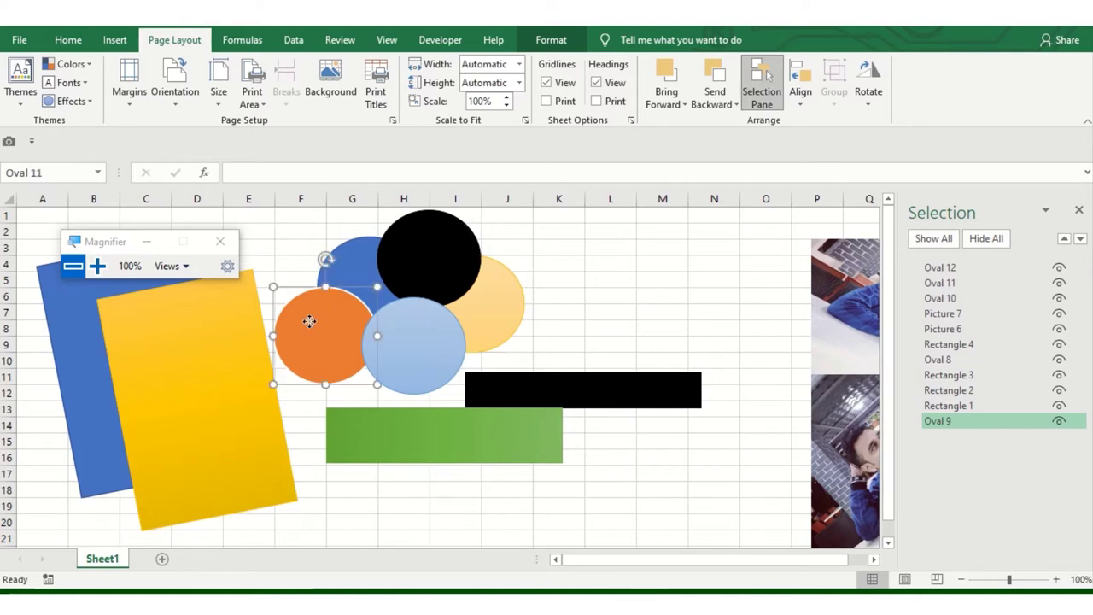
{"action": "mouse_move", "coordinate": [309, 321]}
{"action": "left_mouse_down"}
{"action": "mouse_move", "coordinate": [390, 317]}
{"action": "mouse_move", "coordinate": [397, 331]}
{"action": "left_mouse_up"}
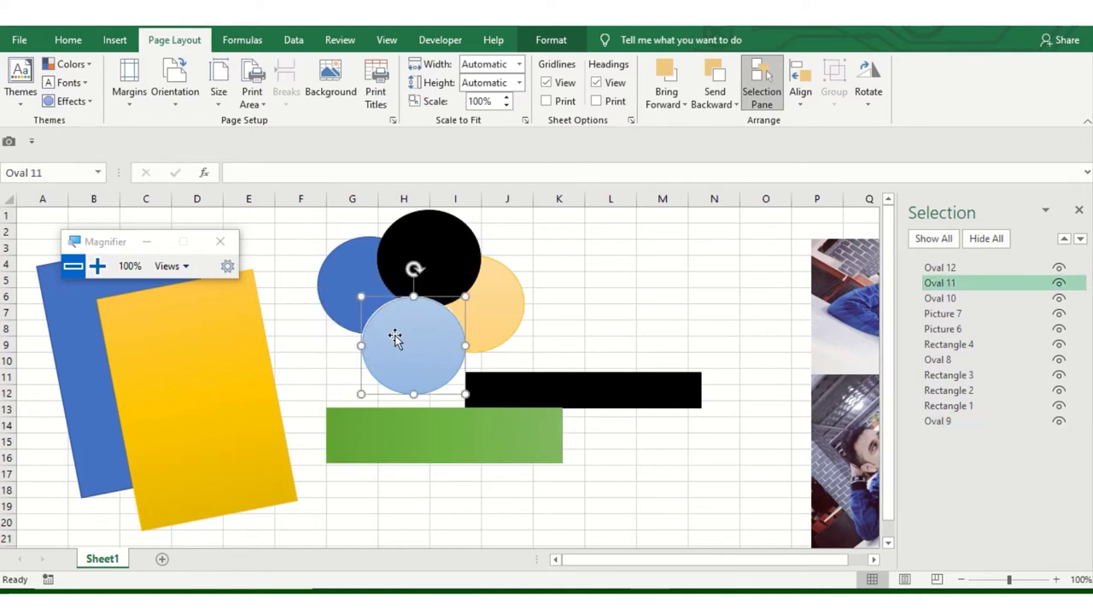
{"action": "key", "text": "Escape"}
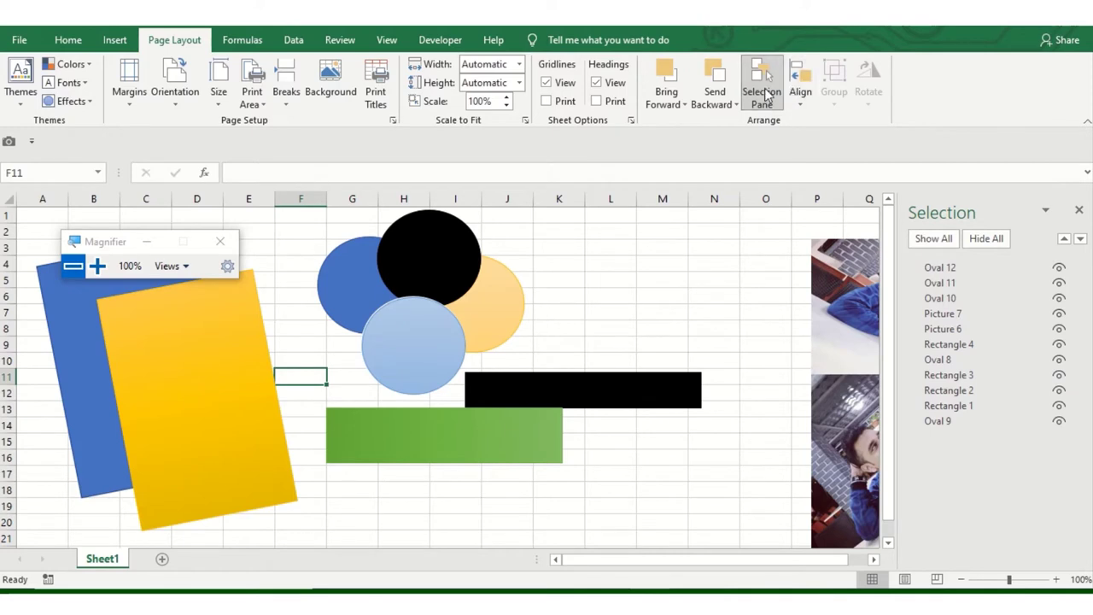
- Select Oval 11 in the Selection pane and nudge it slightly left
{"action": "left_click", "coordinate": [947, 285]}
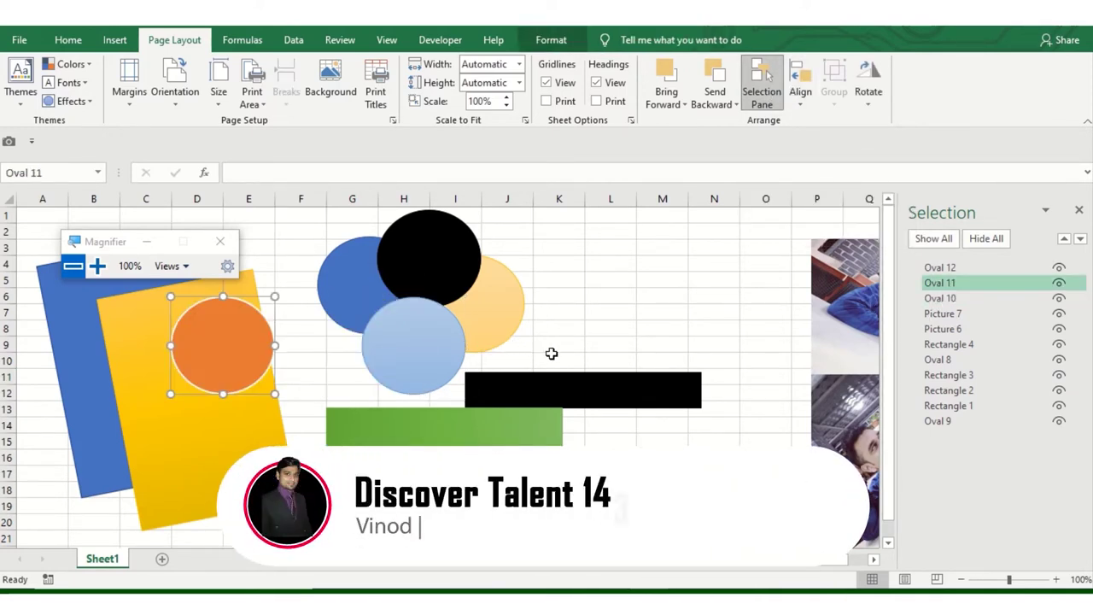
{"action": "key", "text": "Left"}
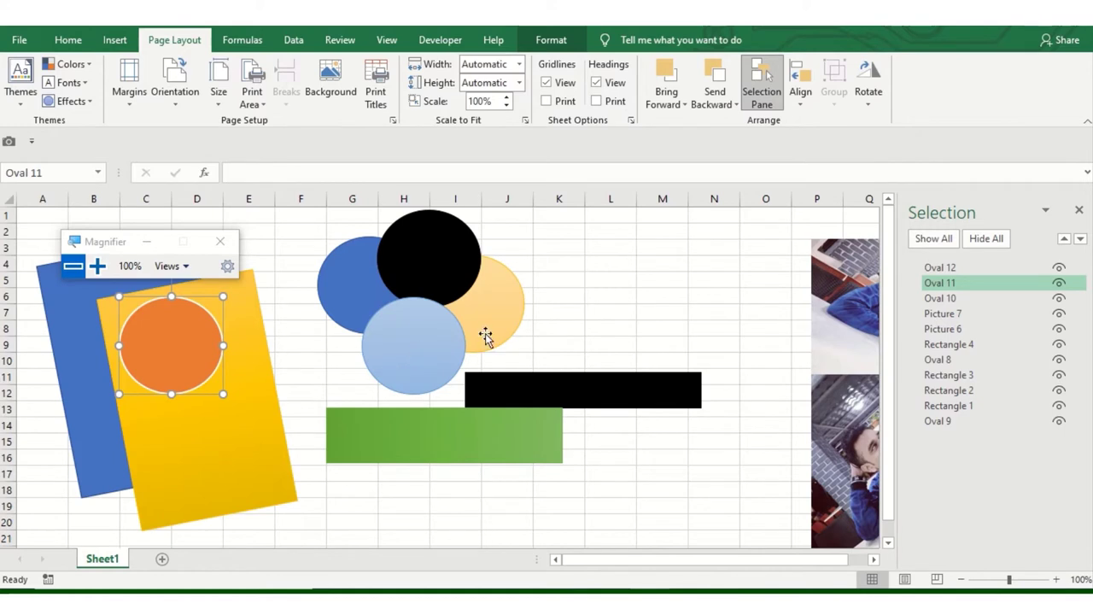
{"action": "left_click", "coordinate": [799, 100]}
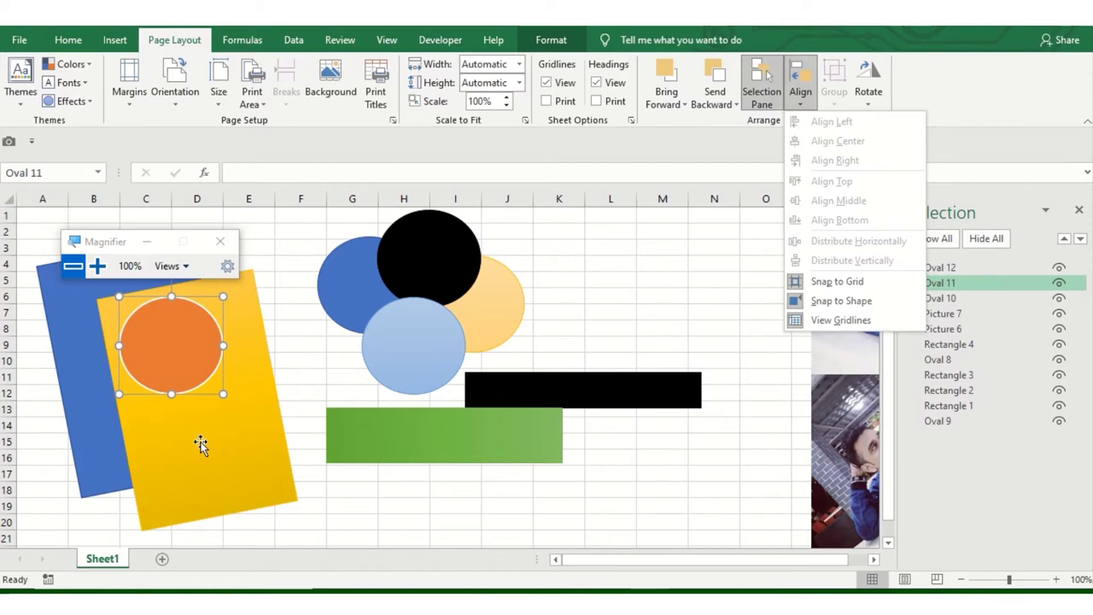
- Move the black bar up and to the right, then close the Selection pane
{"action": "key", "text": "super"}
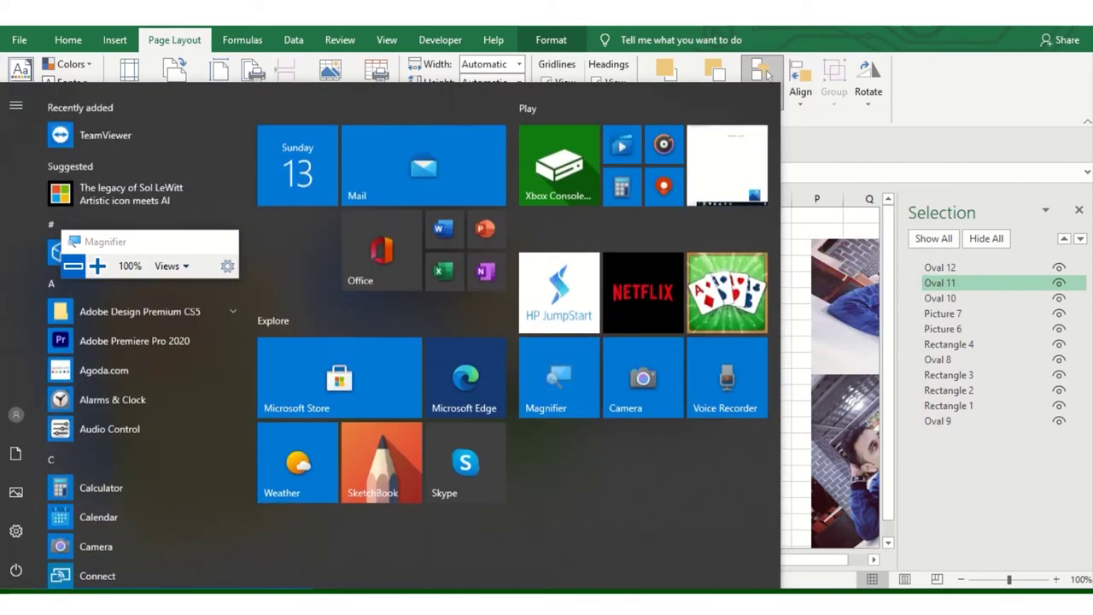
{"action": "key", "text": "Escape"}
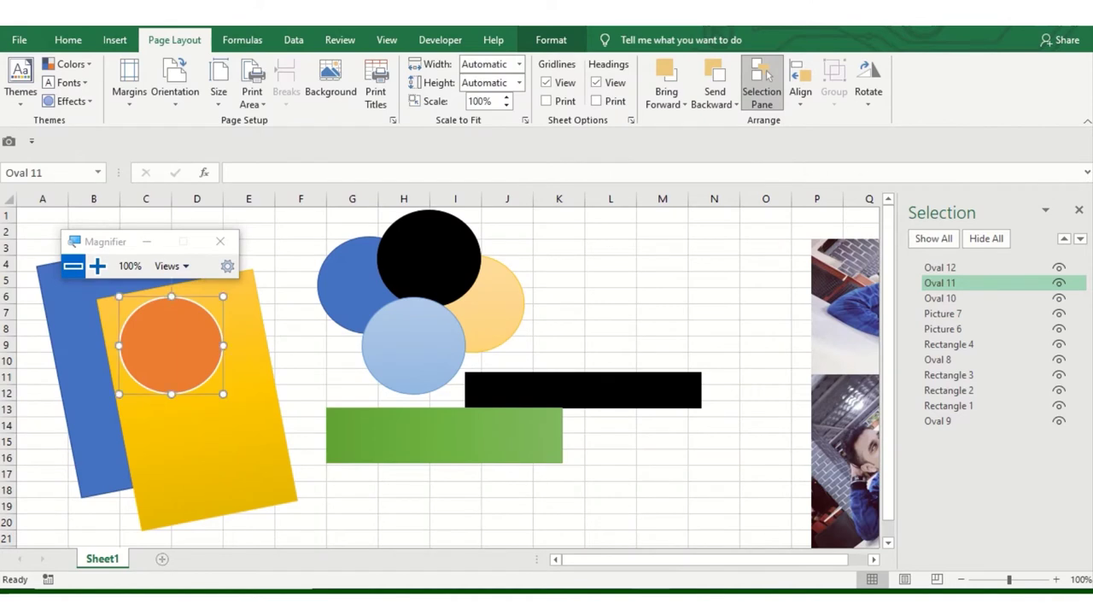
{"action": "left_click", "coordinate": [546, 388]}
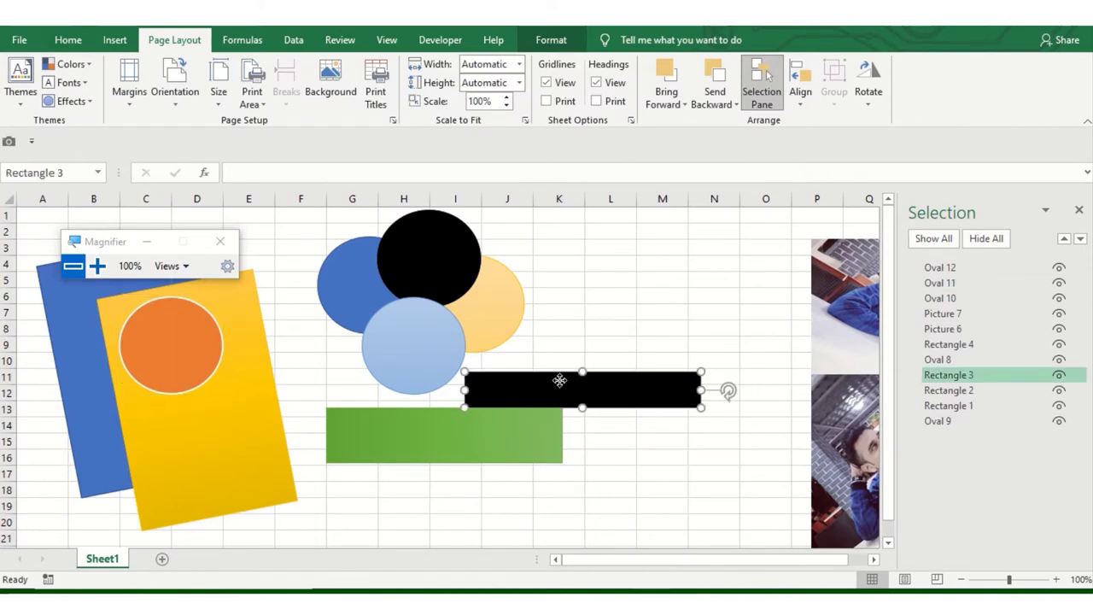
{"action": "left_click_drag", "start_coordinate": [550, 387], "coordinate": [588, 367]}
{"action": "left_click", "coordinate": [1079, 210]}
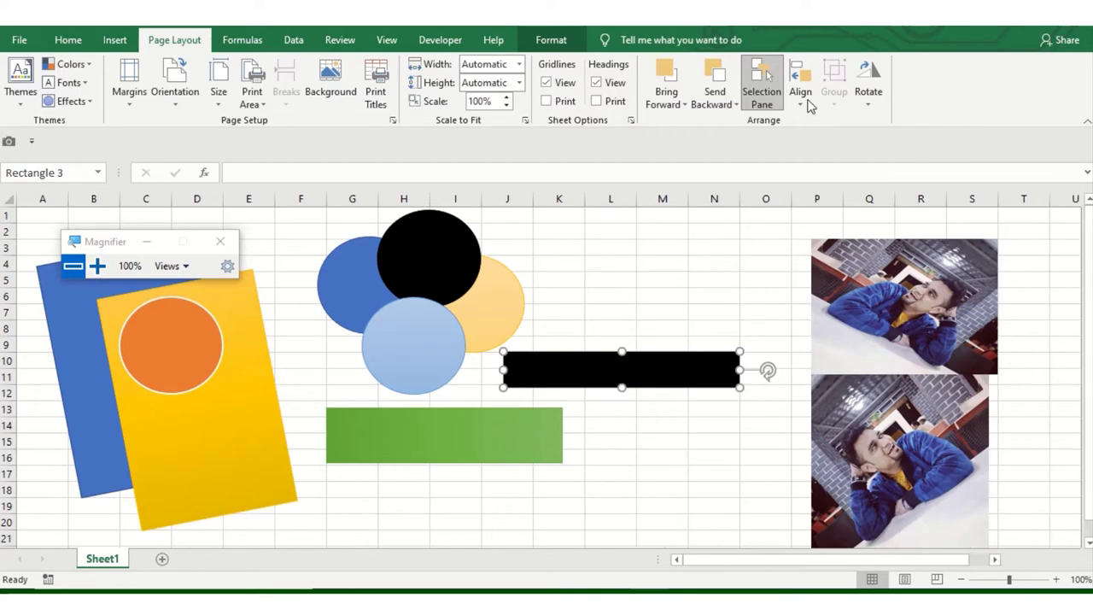
- Inspect the Align menu magnified to 200%, then return magnification to 100%
{"action": "left_click", "coordinate": [801, 96]}
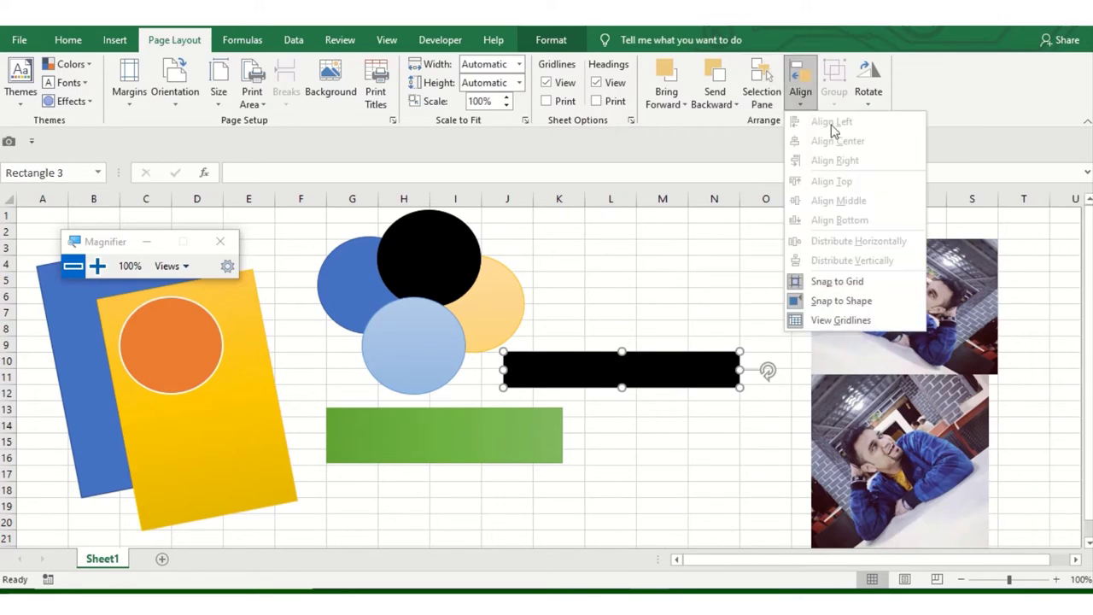
{"action": "left_click", "coordinate": [98, 266]}
{"action": "left_click", "coordinate": [98, 266]}
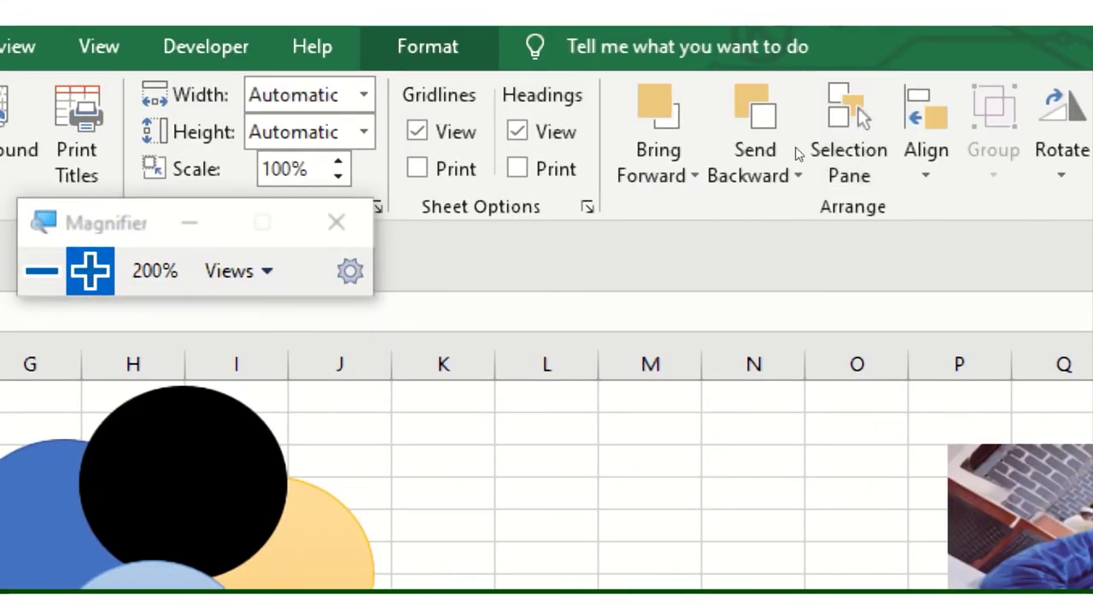
{"action": "left_click", "coordinate": [927, 128]}
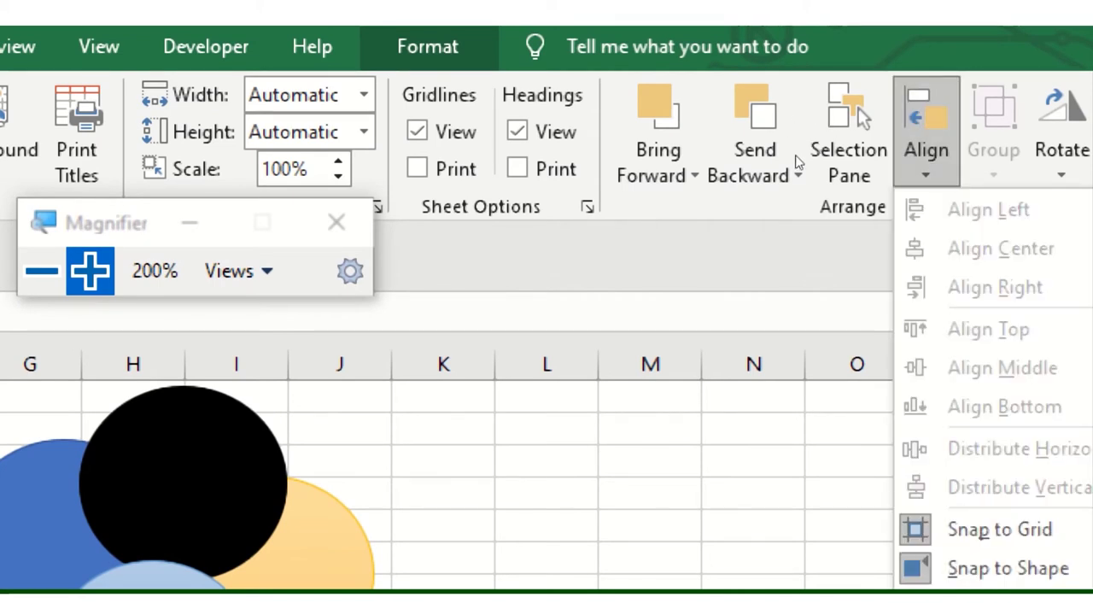
{"action": "key", "text": "Down"}
{"action": "left_click", "coordinate": [624, 268]}
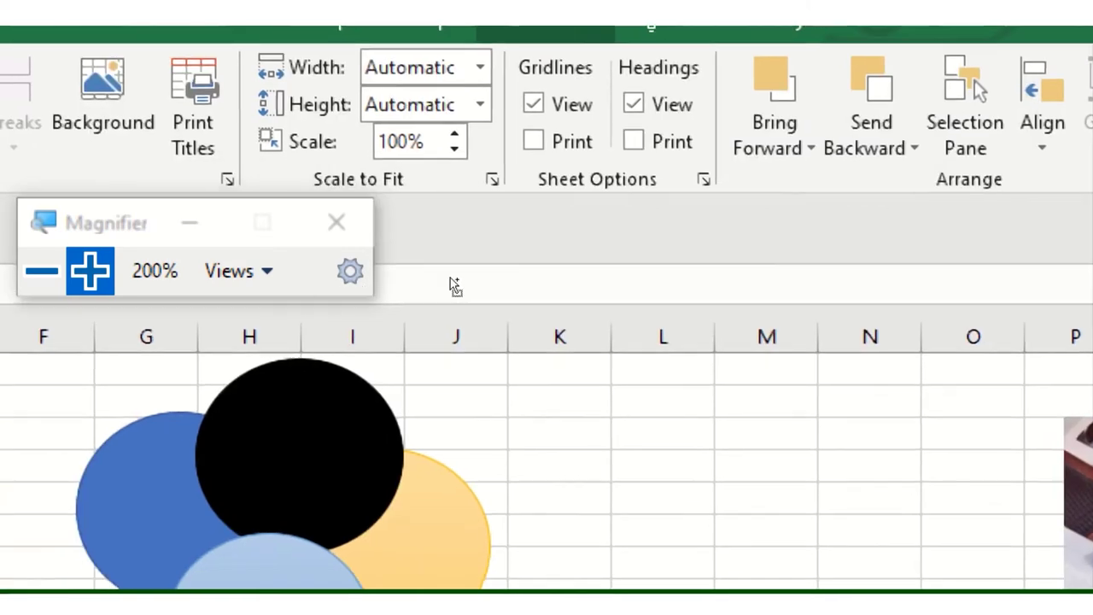
{"action": "key", "text": "super+minus"}
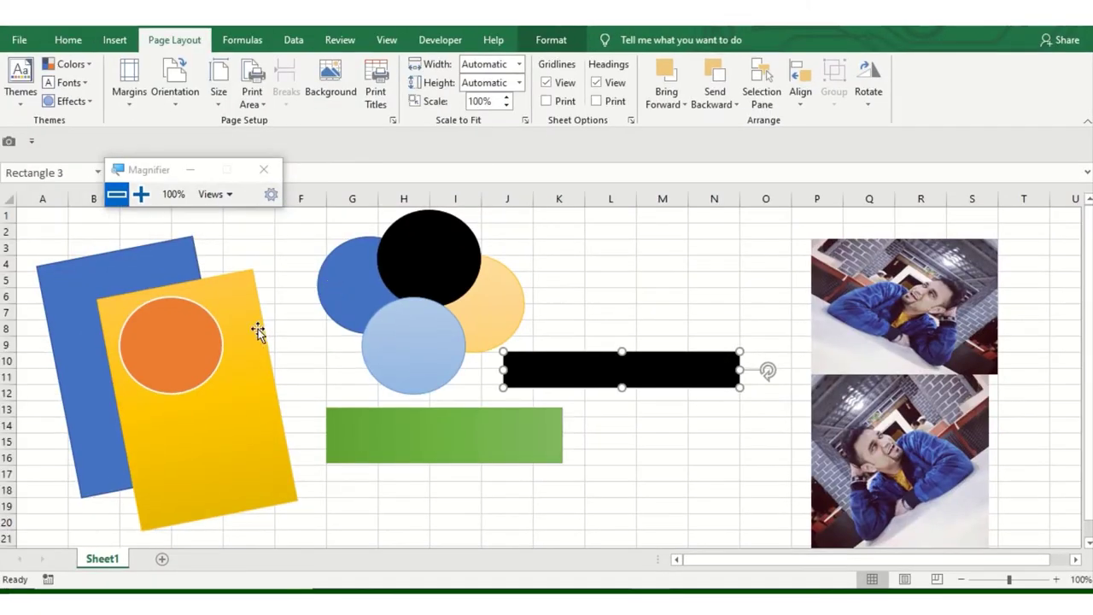
- Select the orange circle with the yellow rectangle and try Align Left, Center and Right
{"action": "left_click_drag", "start_coordinate": [213, 342], "coordinate": [309, 364]}
{"action": "left_click", "coordinate": [182, 357], "text": "ctrl"}
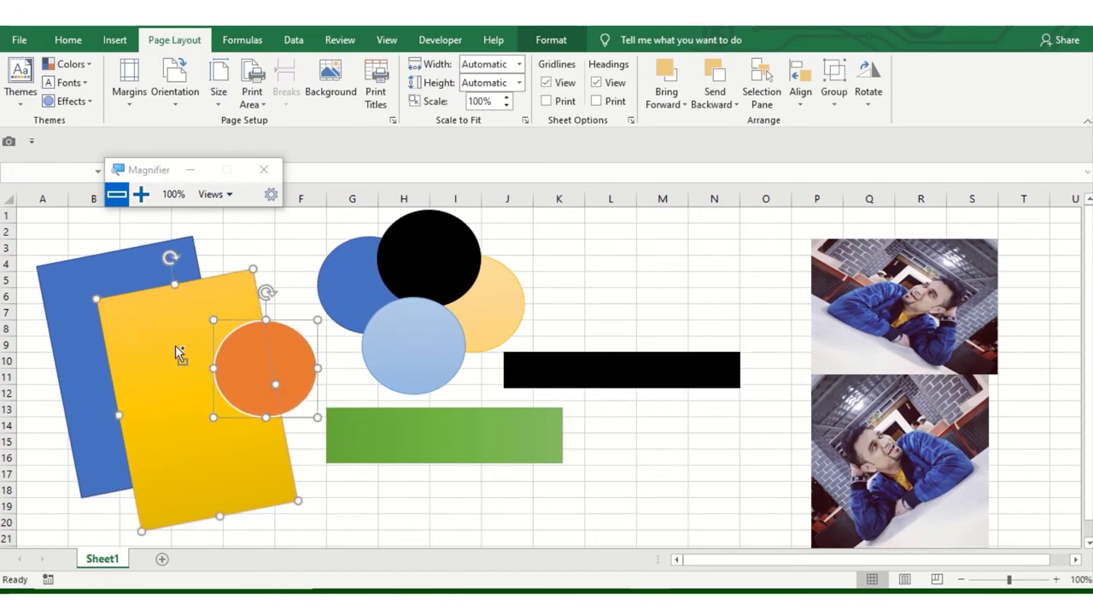
{"action": "left_click", "coordinate": [806, 103]}
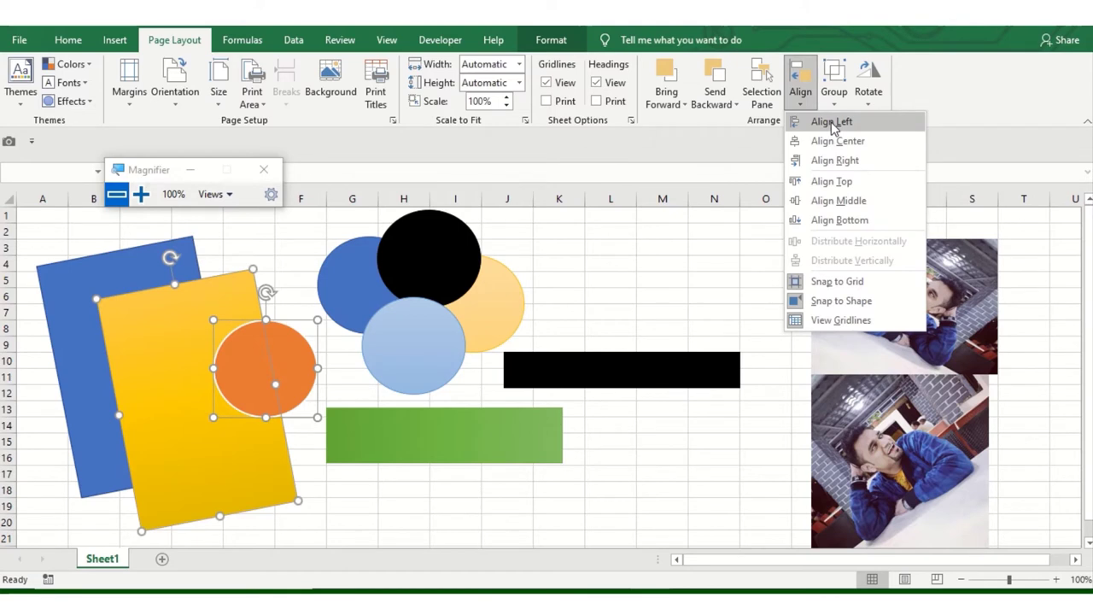
{"action": "left_click", "coordinate": [833, 124]}
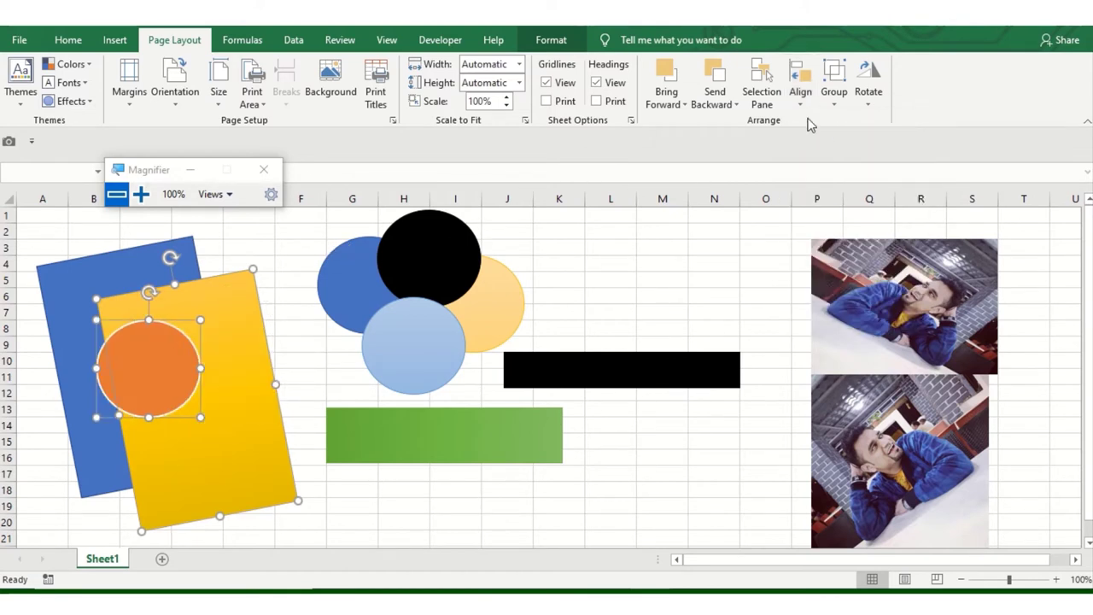
{"action": "left_click", "coordinate": [802, 94]}
{"action": "left_click", "coordinate": [847, 145]}
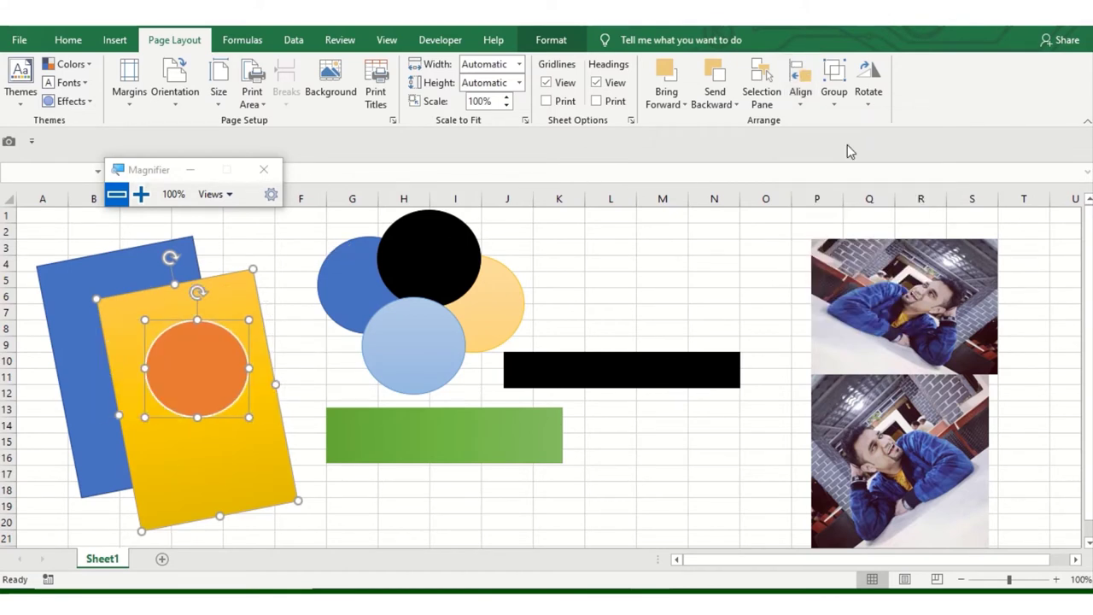
{"action": "left_click", "coordinate": [807, 95]}
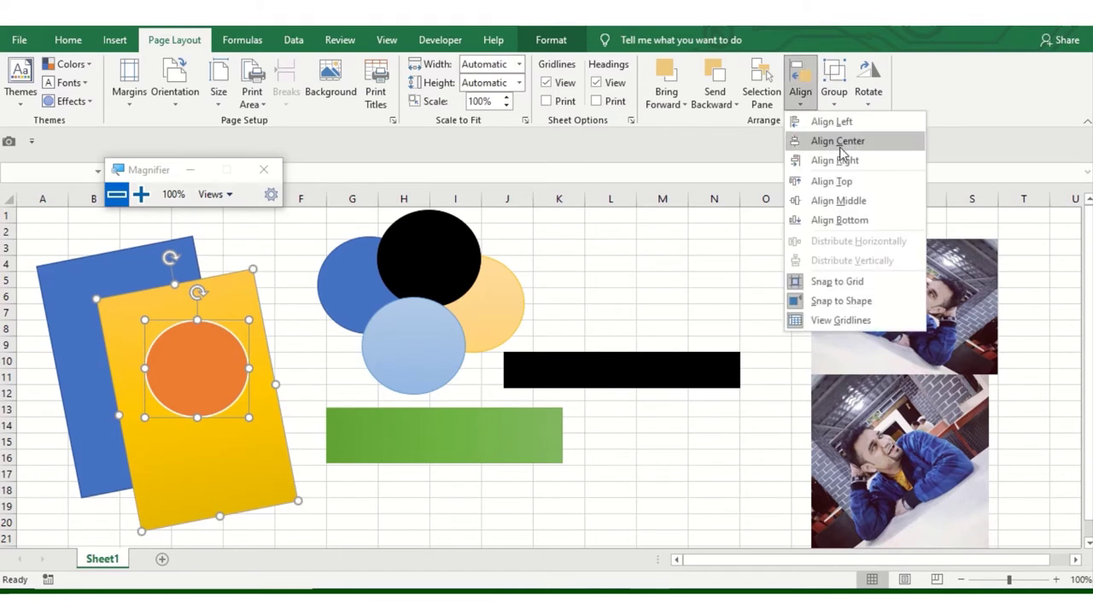
{"action": "left_click", "coordinate": [843, 162]}
- Try Align Top and Middle, then settle on Align Bottom
{"action": "left_click", "coordinate": [800, 94]}
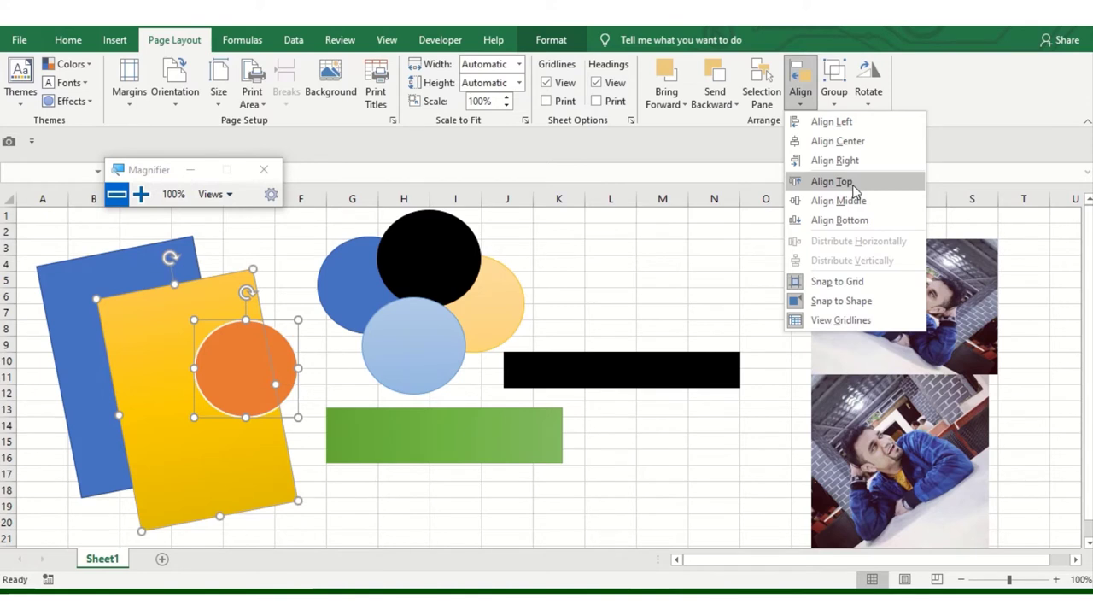
{"action": "left_click", "coordinate": [852, 185]}
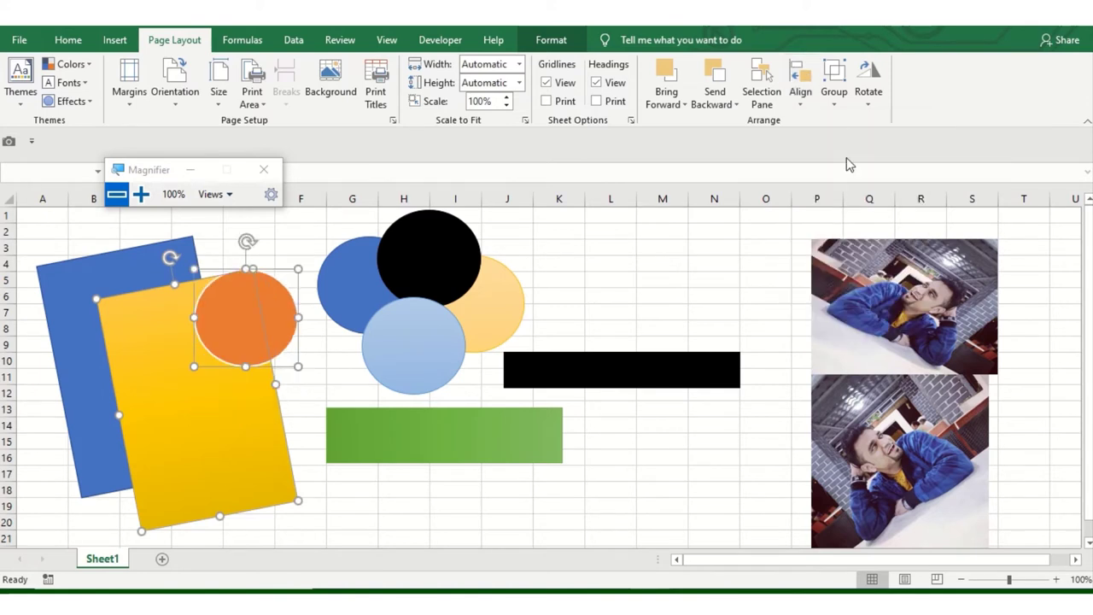
{"action": "left_click", "coordinate": [809, 111]}
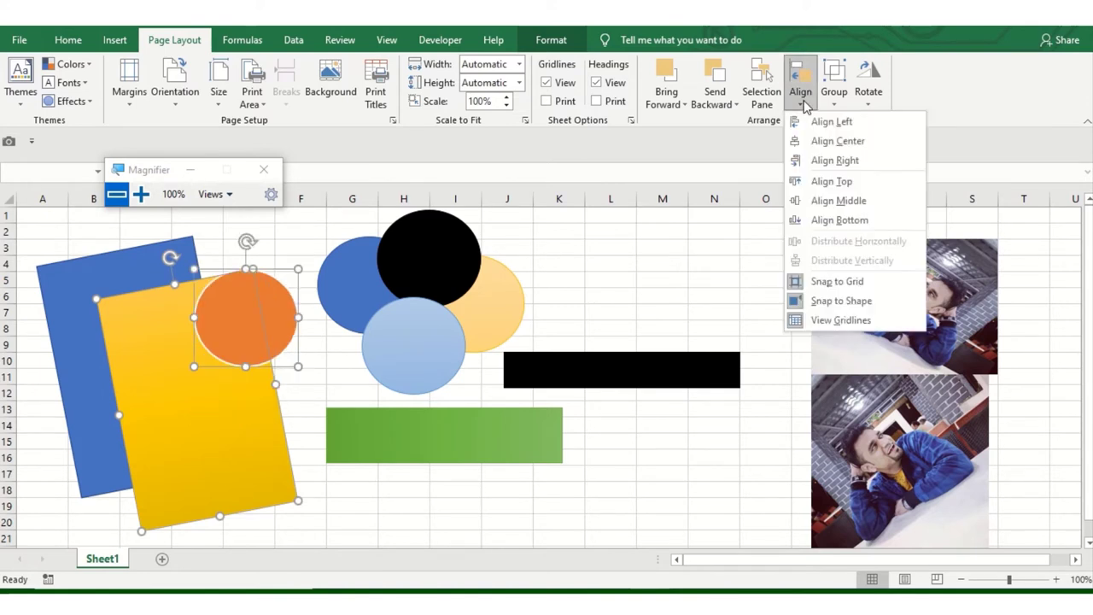
{"action": "left_click", "coordinate": [876, 200]}
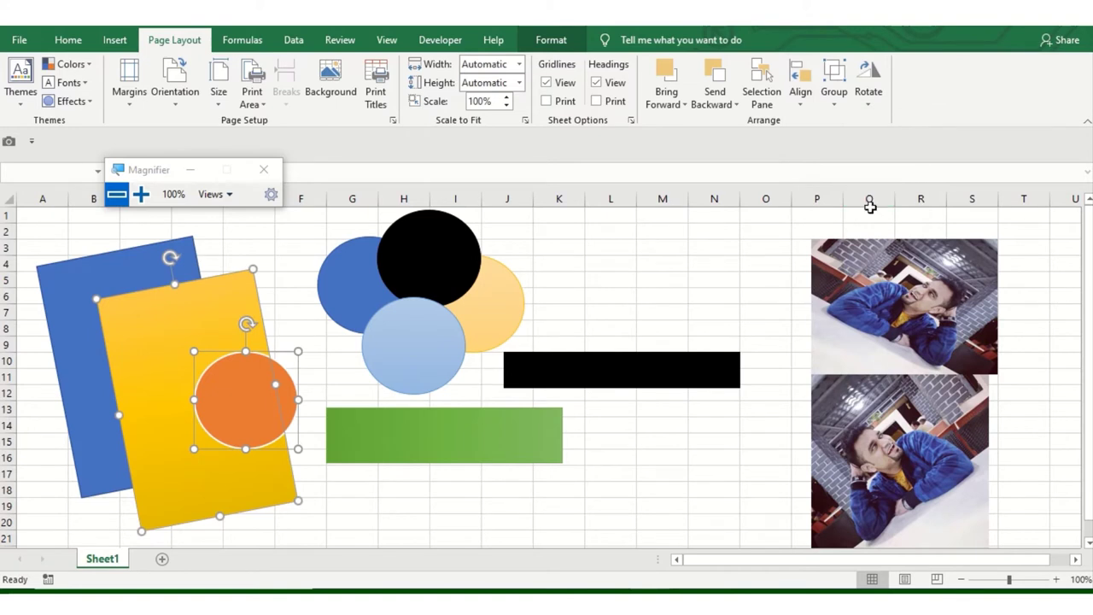
{"action": "left_click", "coordinate": [799, 96]}
{"action": "left_click", "coordinate": [866, 215]}
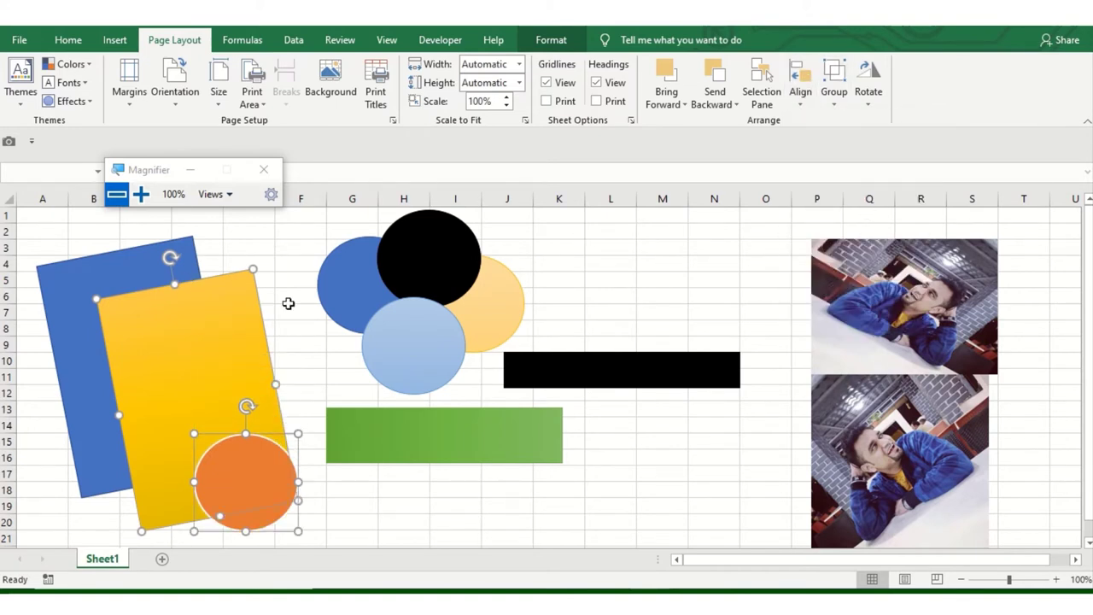
{"action": "left_click", "coordinate": [800, 105]}
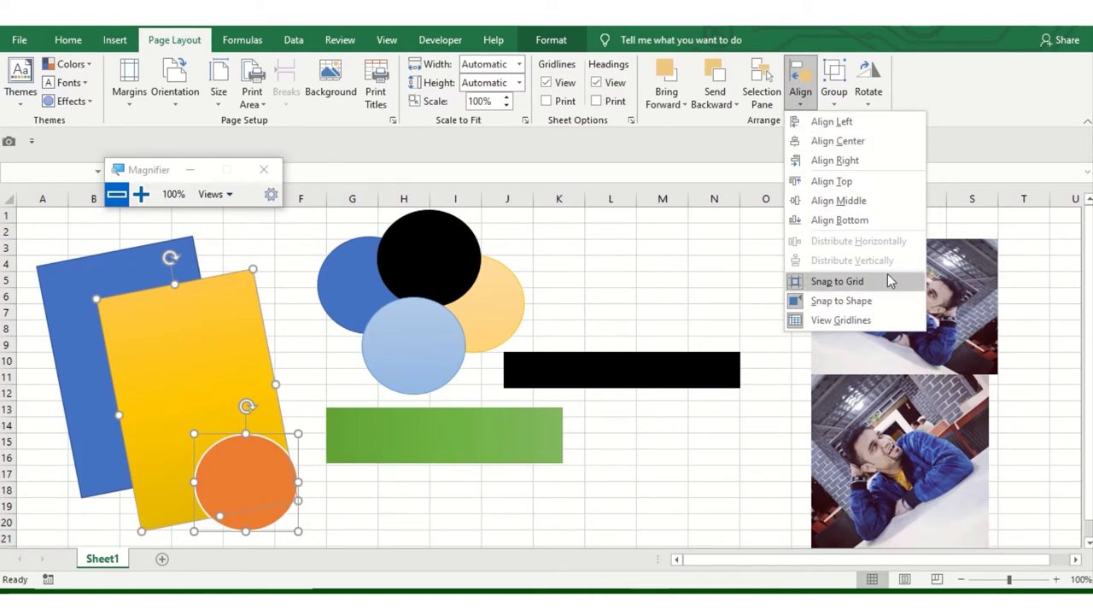
- Drag the two photos apart into a side-by-side layout, leaving the Rotate options unapplied
{"action": "left_click", "coordinate": [951, 401]}
{"action": "left_click_drag", "start_coordinate": [950, 402], "coordinate": [772, 315]}
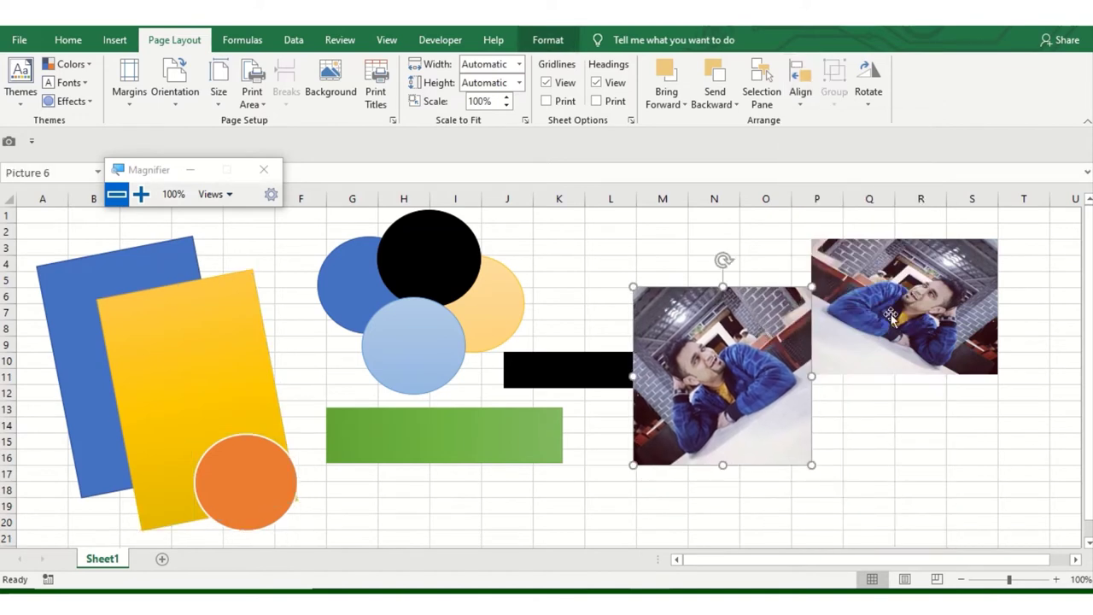
{"action": "left_click_drag", "start_coordinate": [907, 307], "coordinate": [927, 388]}
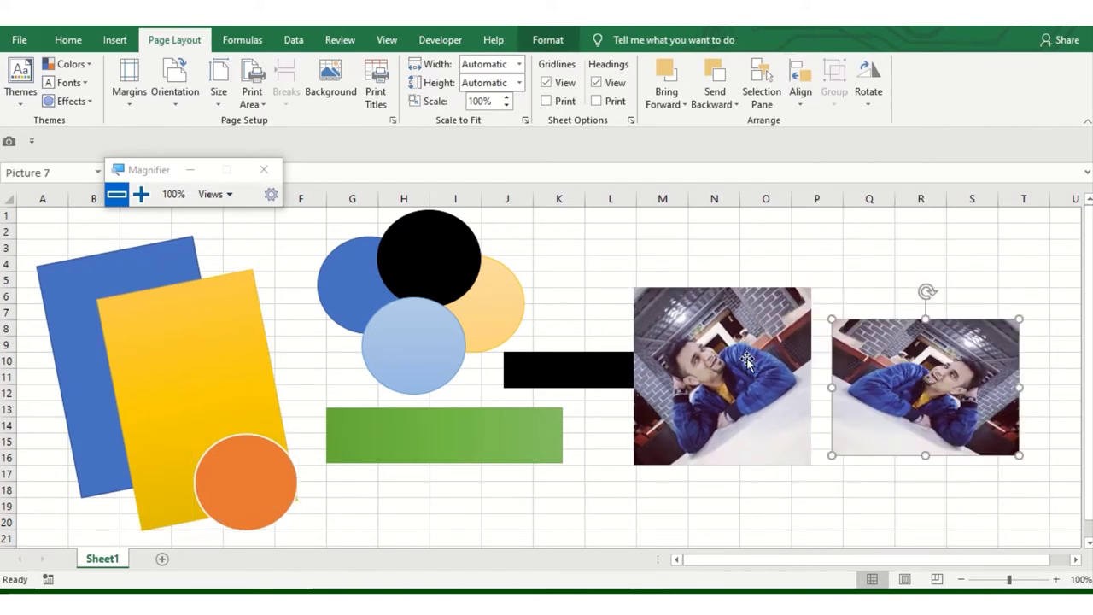
{"action": "mouse_move", "coordinate": [748, 367]}
{"action": "left_mouse_down"}
{"action": "mouse_move", "coordinate": [769, 347]}
{"action": "mouse_move", "coordinate": [721, 350]}
{"action": "left_mouse_up"}
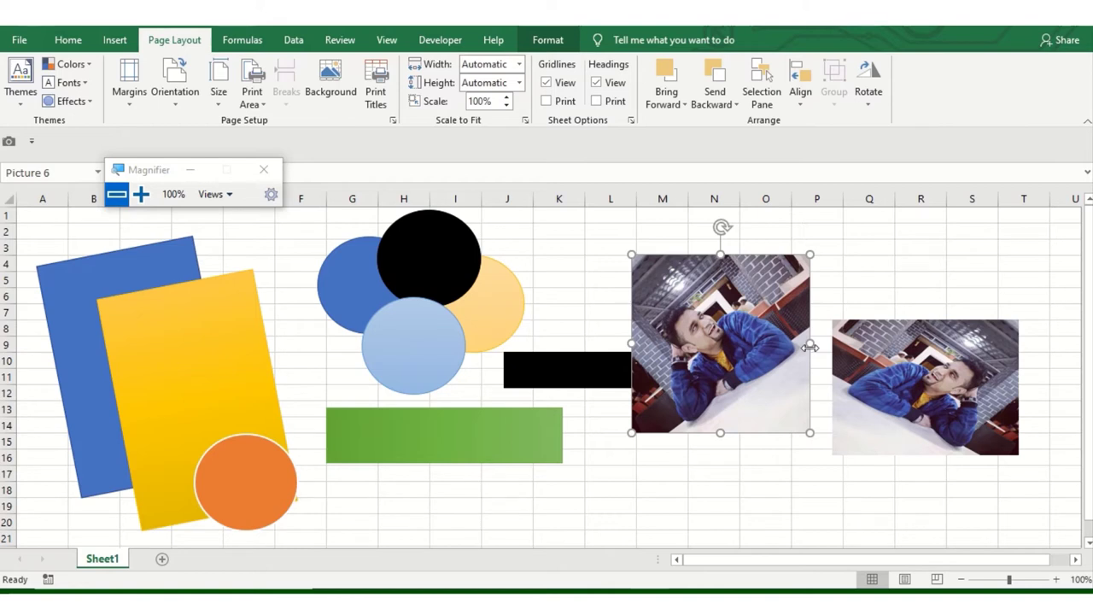
{"action": "left_click", "coordinate": [867, 85]}
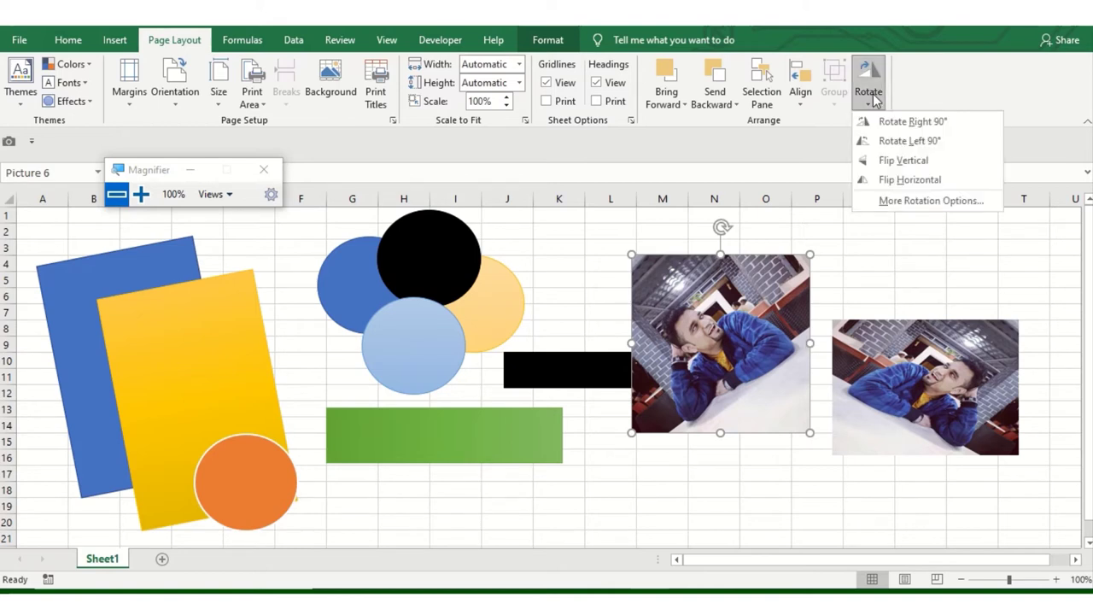
{"action": "left_click", "coordinate": [788, 261]}
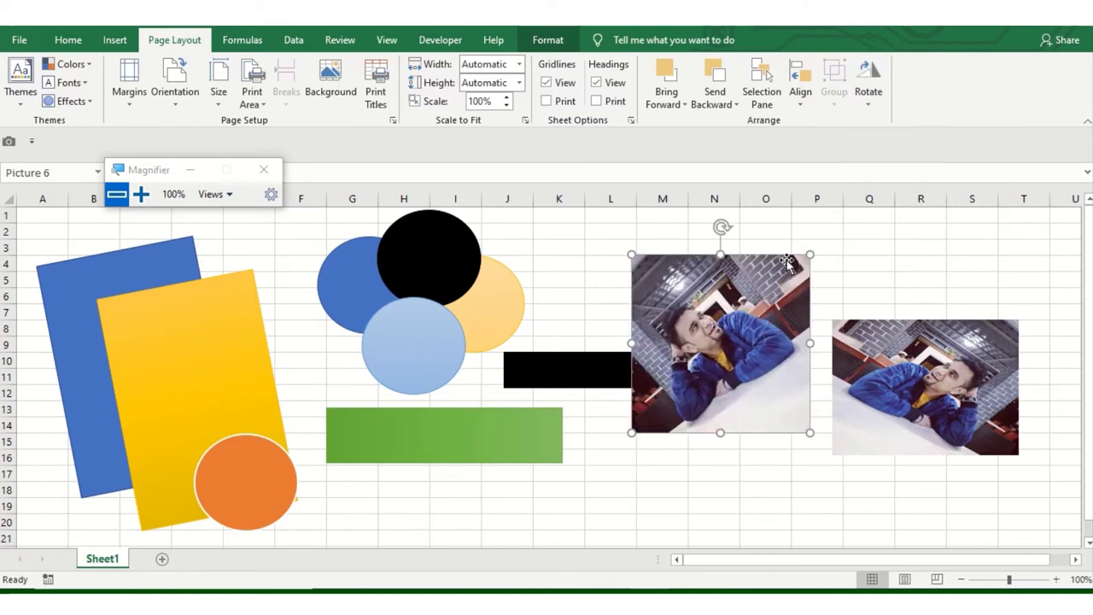
- Select the blue, yellow and green rectangles and review the Align options without applying any
{"action": "left_click", "coordinate": [244, 363]}
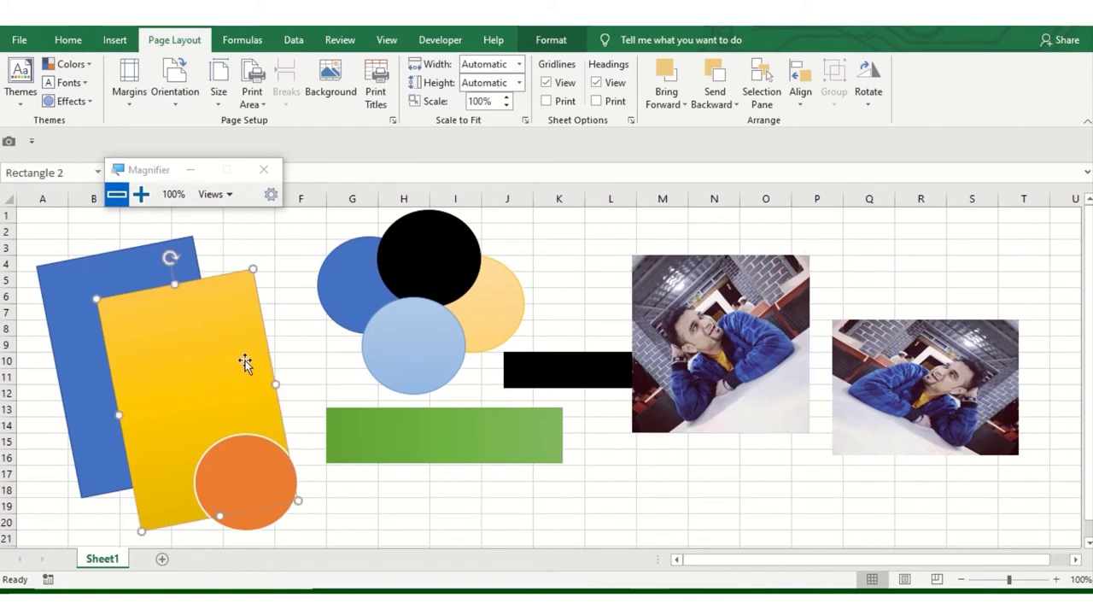
{"action": "left_click", "coordinate": [805, 101]}
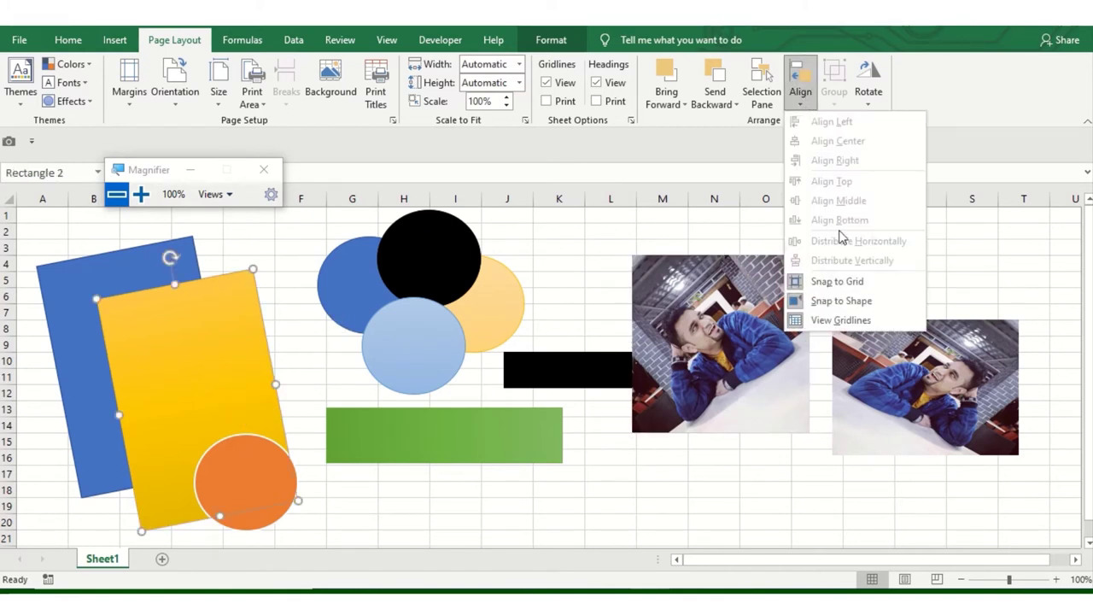
{"action": "left_click", "coordinate": [167, 306]}
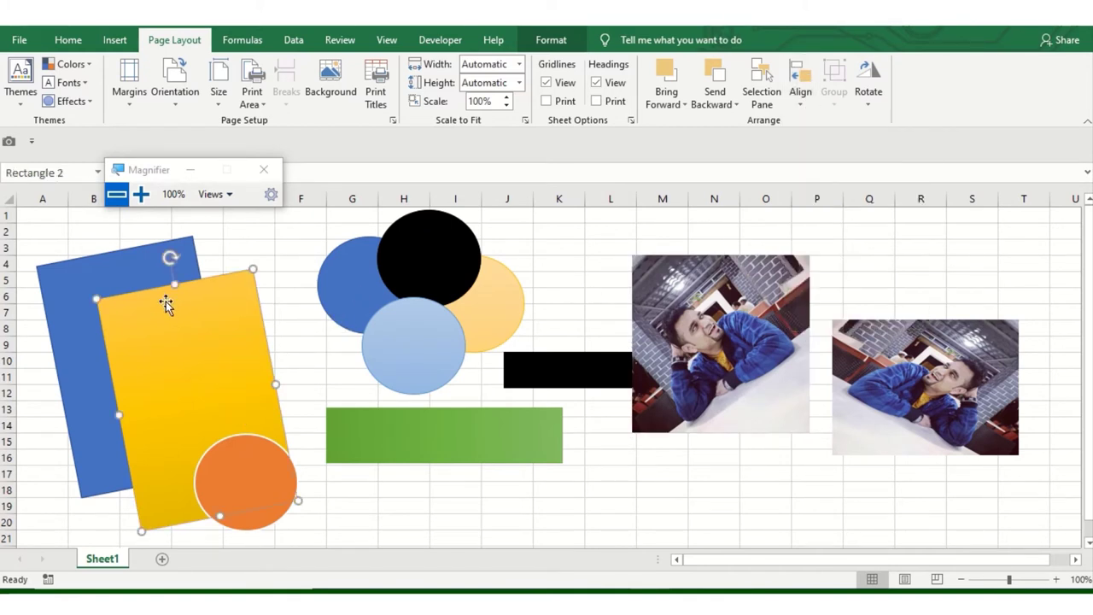
{"action": "left_click", "coordinate": [88, 273]}
{"action": "left_click", "coordinate": [245, 370], "text": "ctrl"}
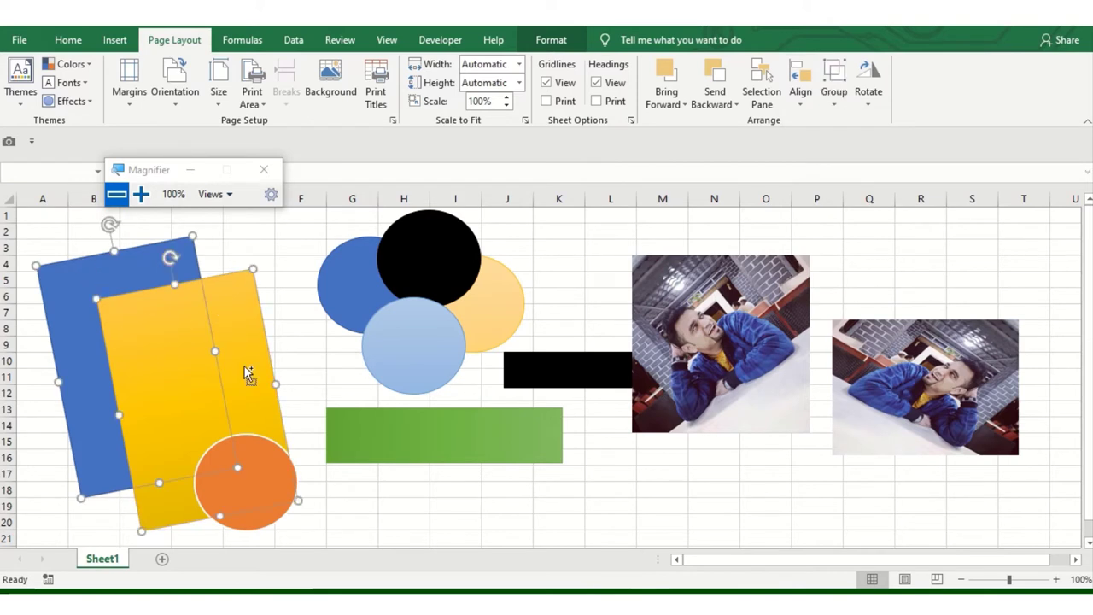
{"action": "left_click", "coordinate": [380, 425], "text": "ctrl"}
{"action": "left_click", "coordinate": [800, 94]}
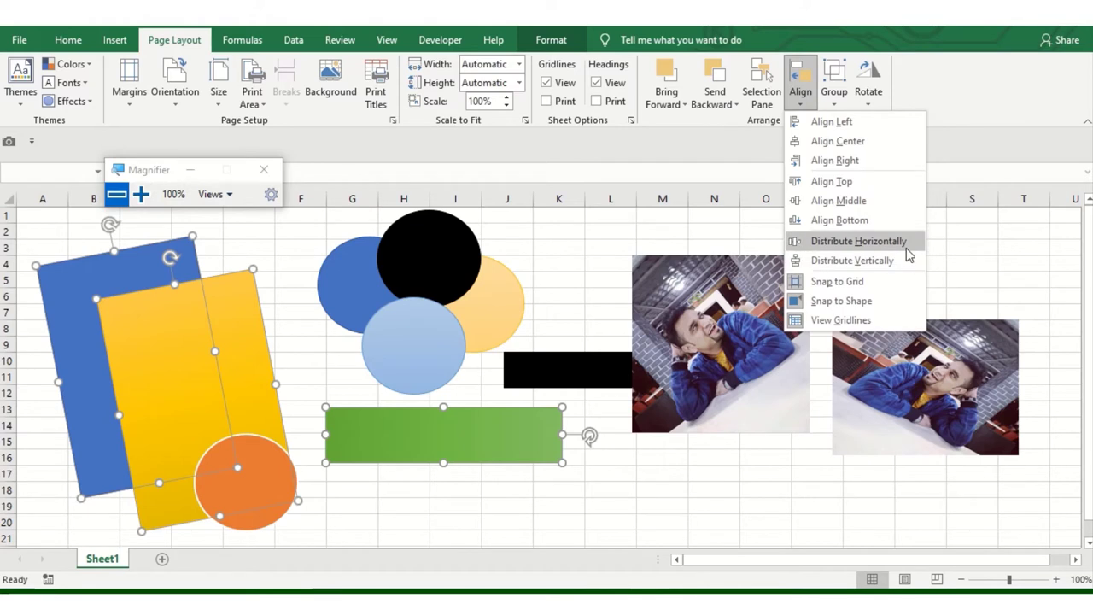
{"action": "left_click", "coordinate": [464, 502]}
- Select the orange circle with the green rectangle and check the Align options, then deselect
{"action": "left_click", "coordinate": [323, 491]}
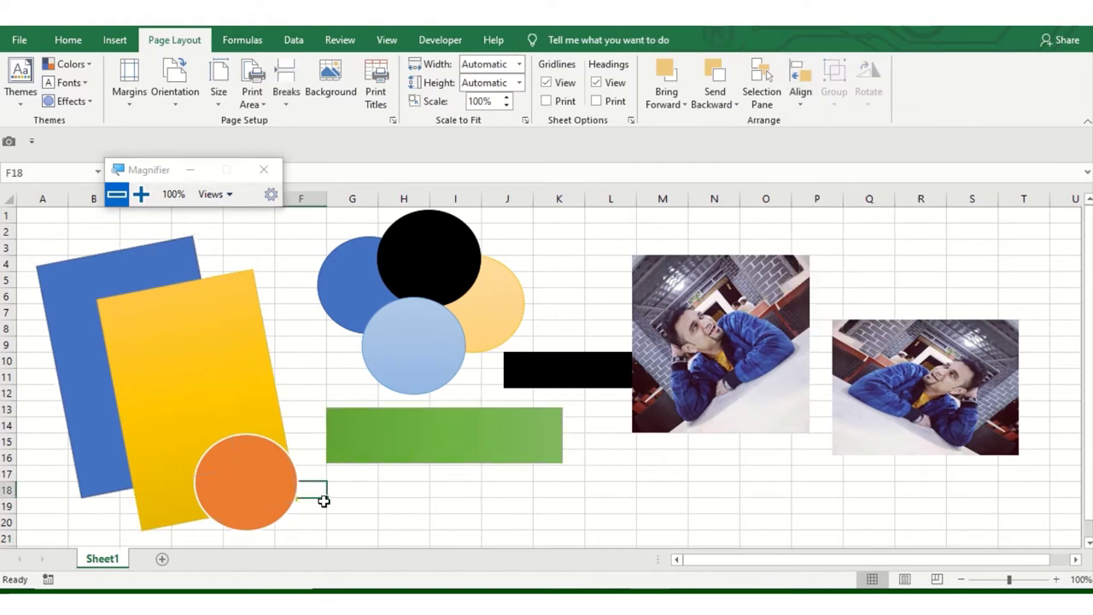
{"action": "left_click", "coordinate": [254, 488]}
{"action": "left_click", "coordinate": [418, 444], "text": "ctrl"}
{"action": "left_click", "coordinate": [800, 98]}
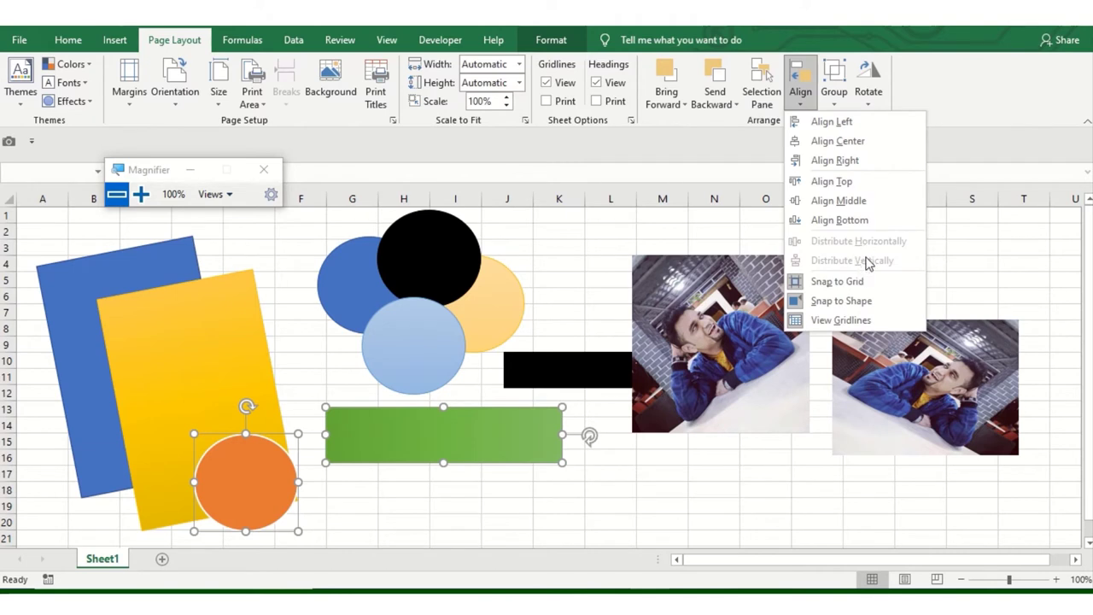
{"action": "left_click", "coordinate": [465, 517]}
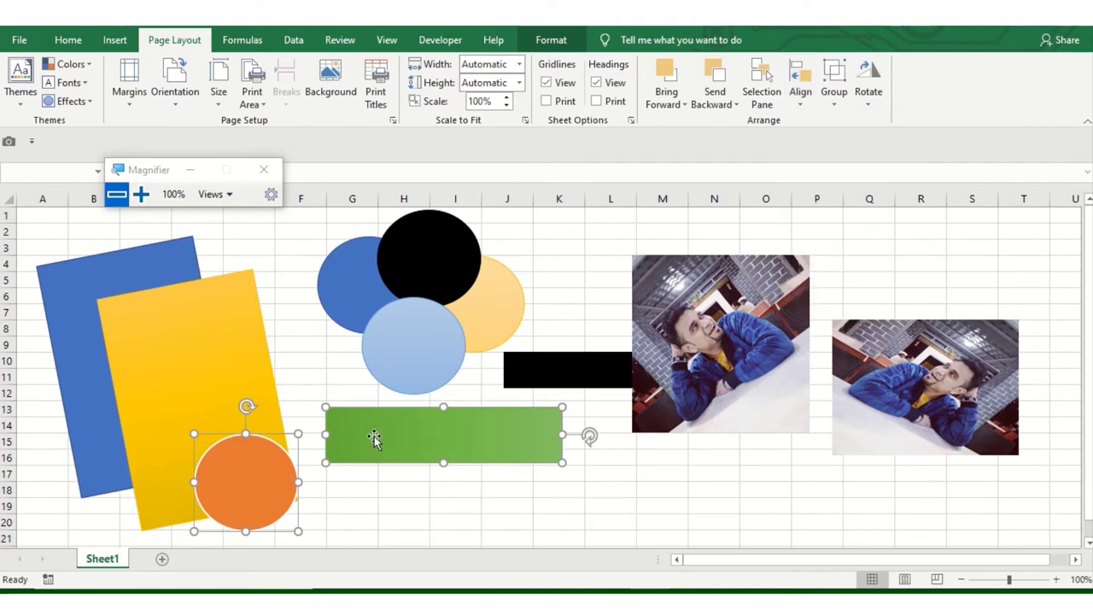
{"action": "left_click", "coordinate": [340, 390]}
- Distribute the green, yellow and blue rectangles horizontally and then vertically
{"action": "left_click", "coordinate": [384, 438]}
{"action": "left_click", "coordinate": [204, 343], "text": "shift"}
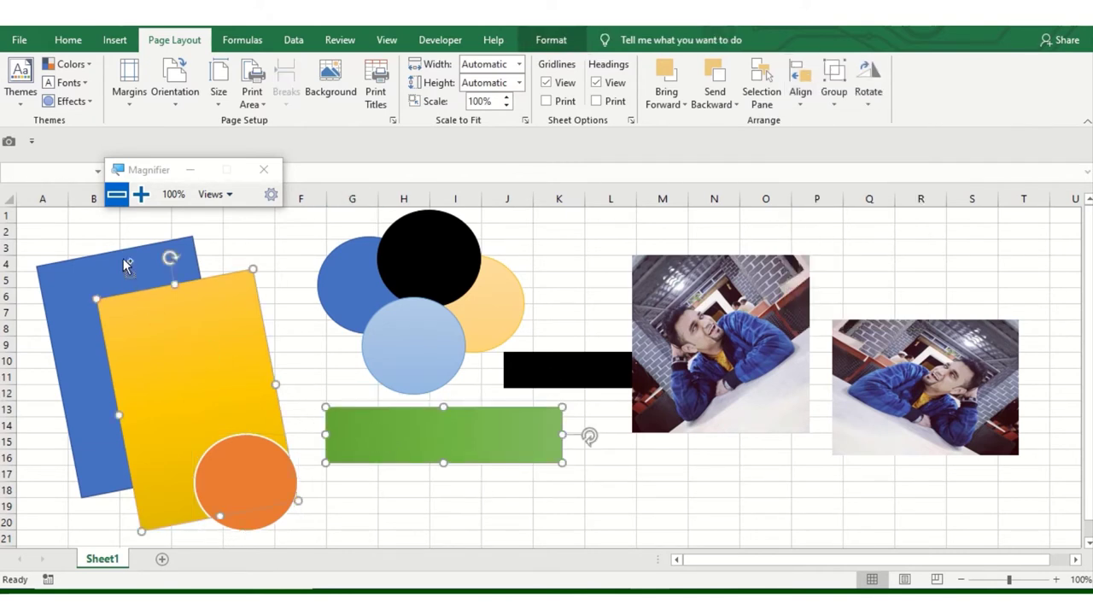
{"action": "left_click", "coordinate": [128, 268], "text": "shift"}
{"action": "left_click", "coordinate": [801, 100]}
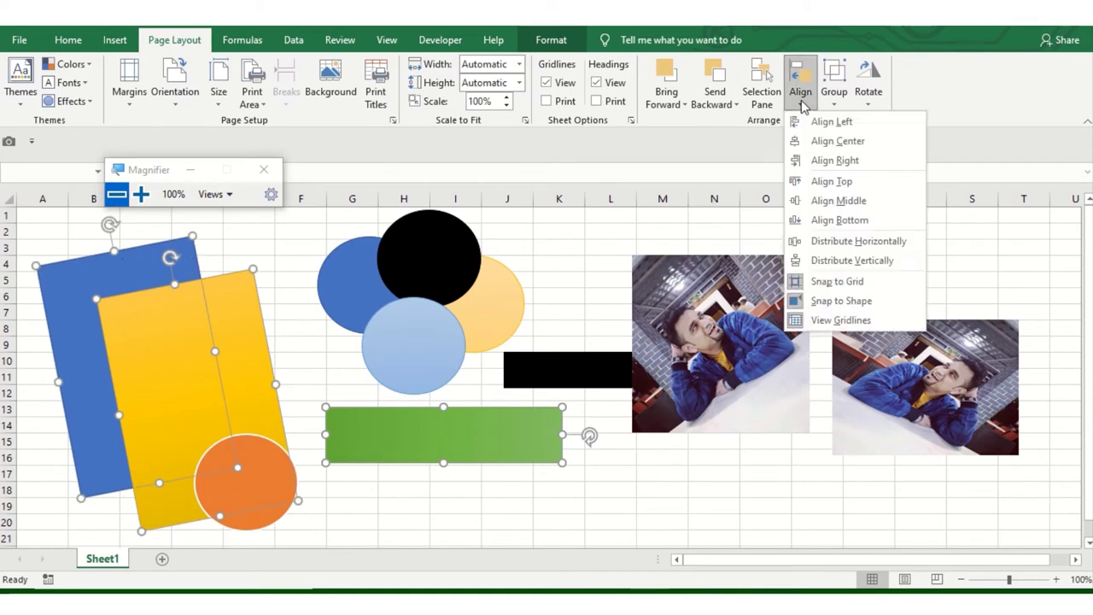
{"action": "left_click", "coordinate": [892, 241]}
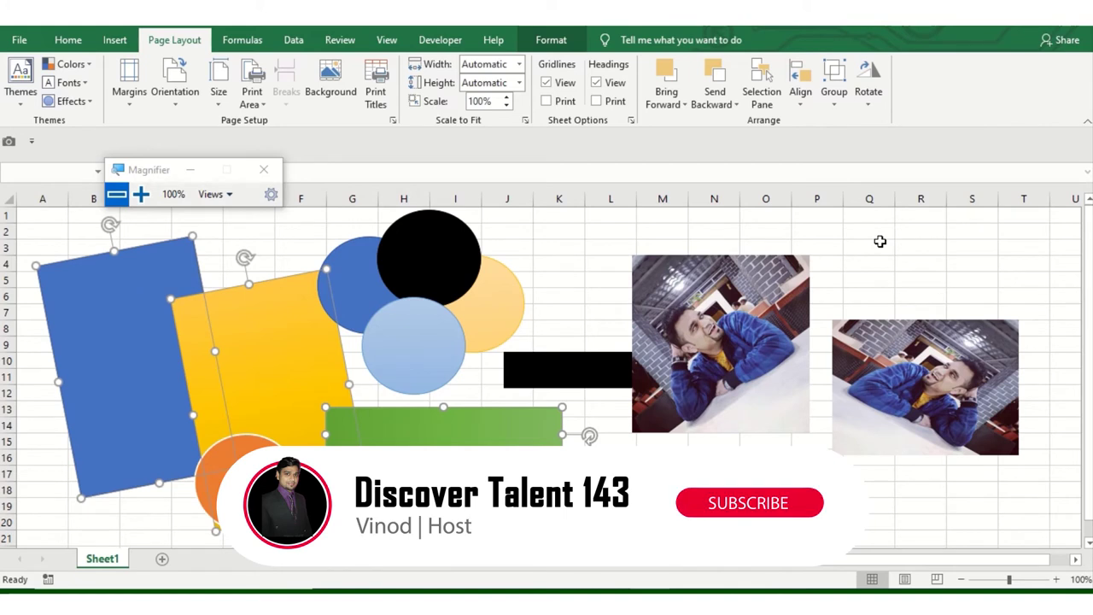
{"action": "left_click", "coordinate": [801, 96]}
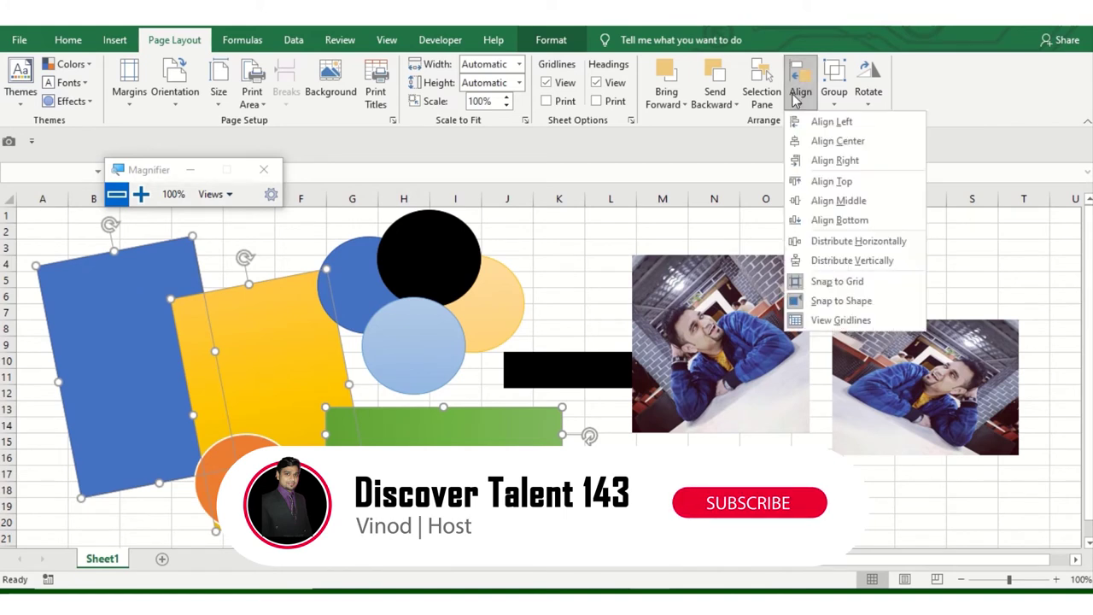
{"action": "left_click", "coordinate": [888, 259]}
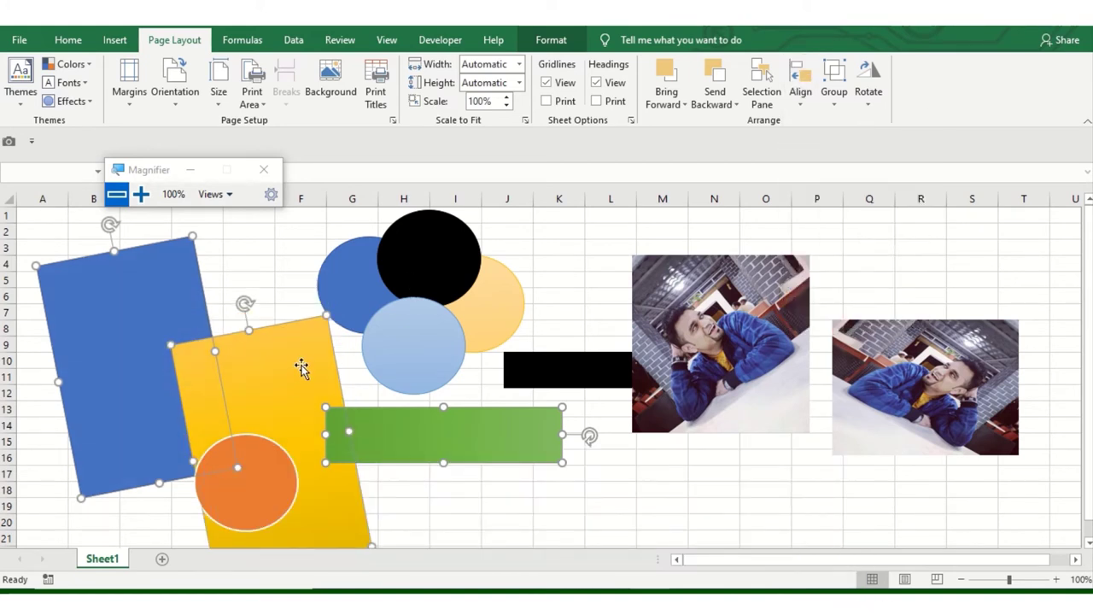
{"action": "left_click", "coordinate": [576, 218]}
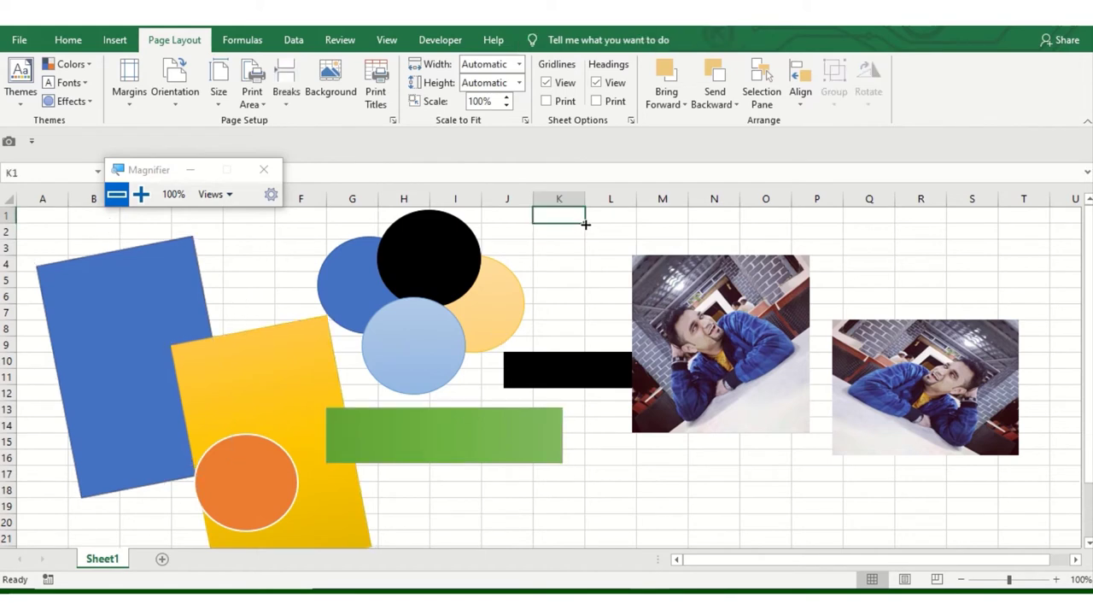
{"action": "left_click", "coordinate": [795, 109]}
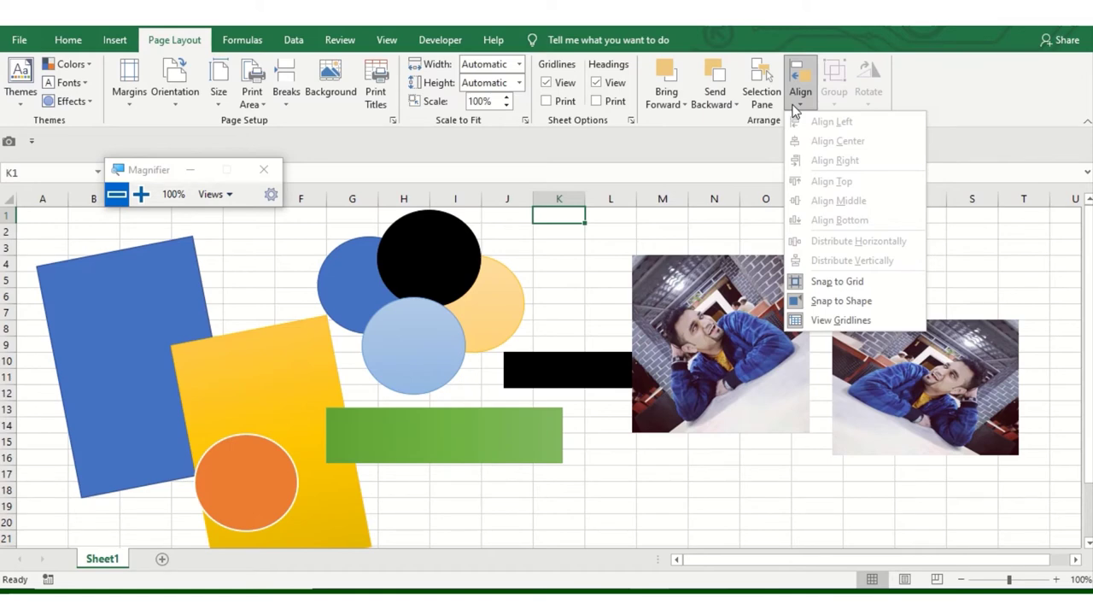
{"action": "left_click", "coordinate": [140, 194]}
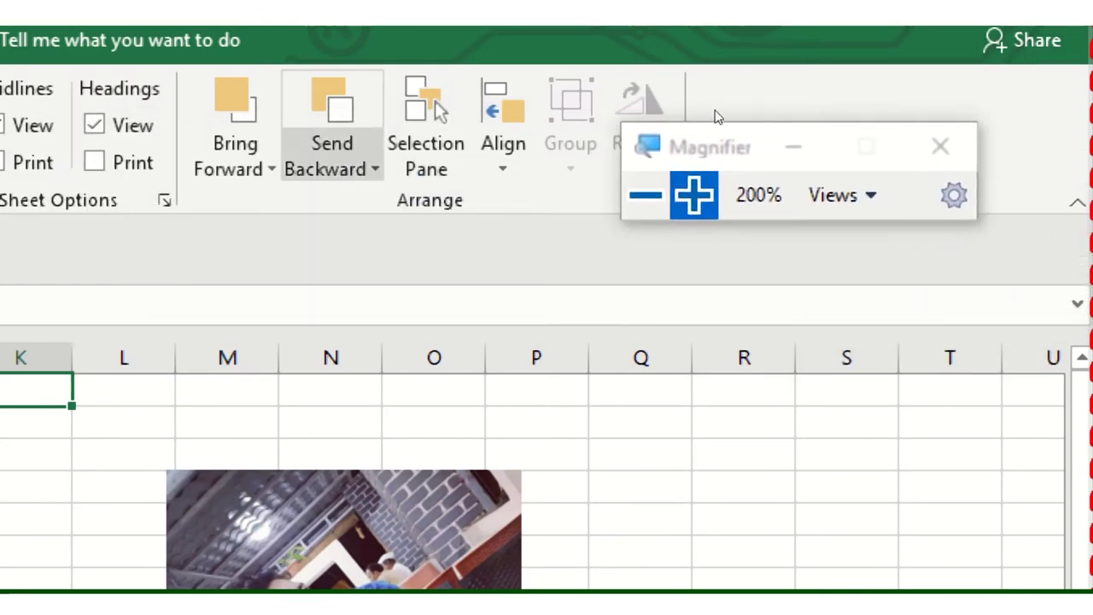
{"action": "left_click", "coordinate": [503, 136]}
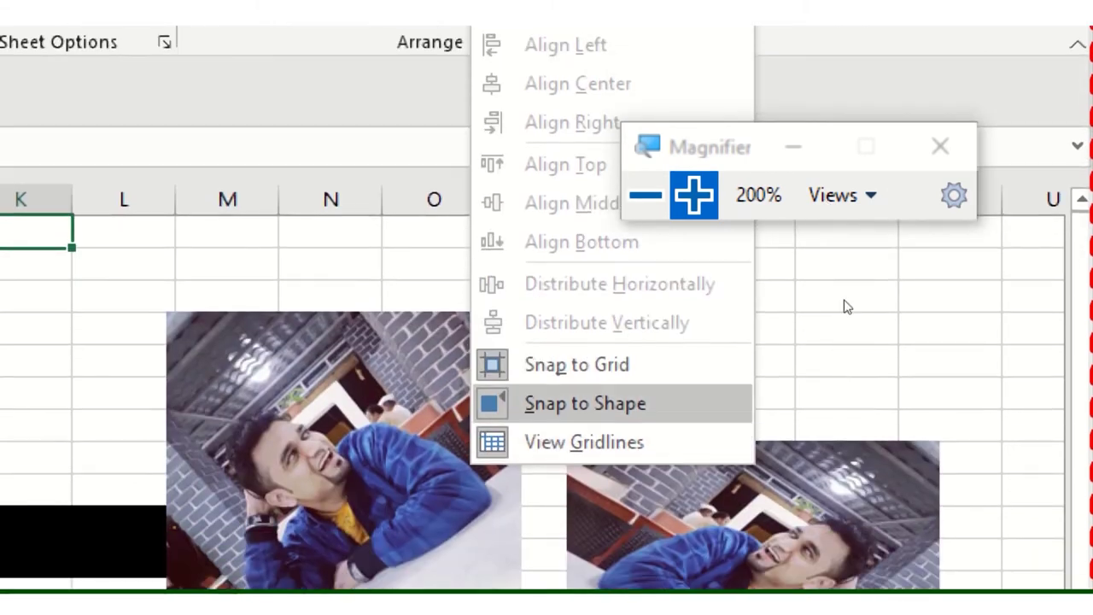
{"action": "key", "text": "Up"}
{"action": "key", "text": "Down"}
{"action": "key", "text": "Down"}
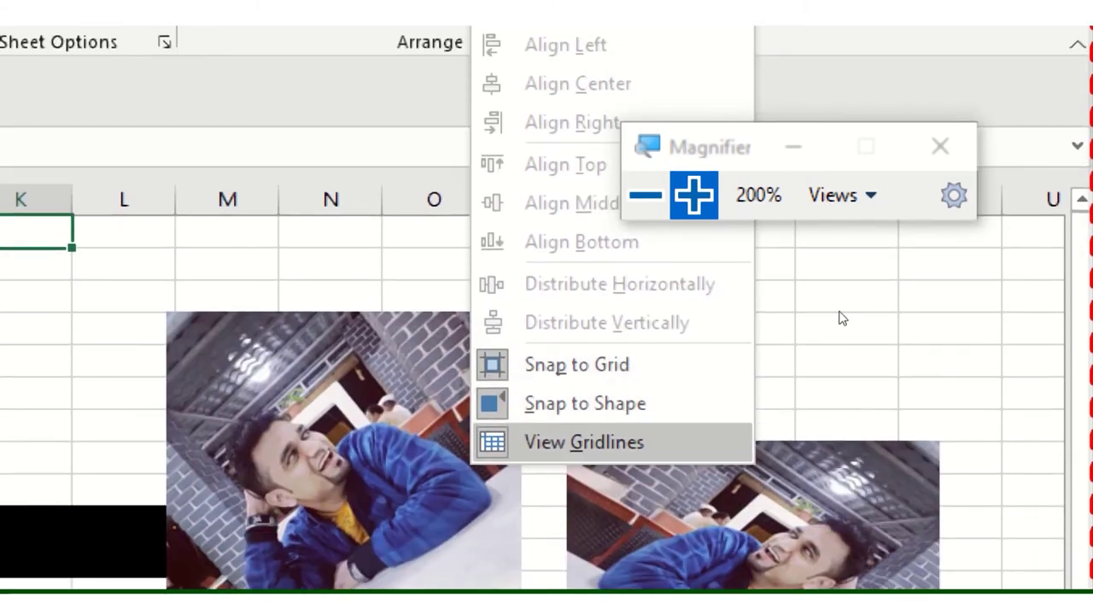
{"action": "key", "text": "Up"}
{"action": "key", "text": "Down"}
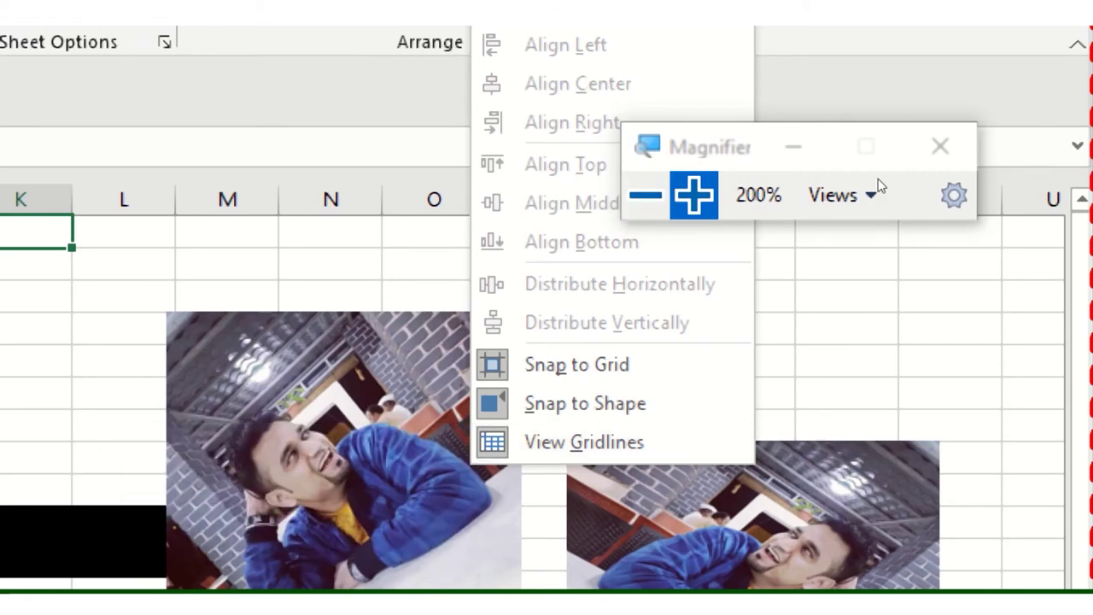
{"action": "key", "text": "super+minus"}
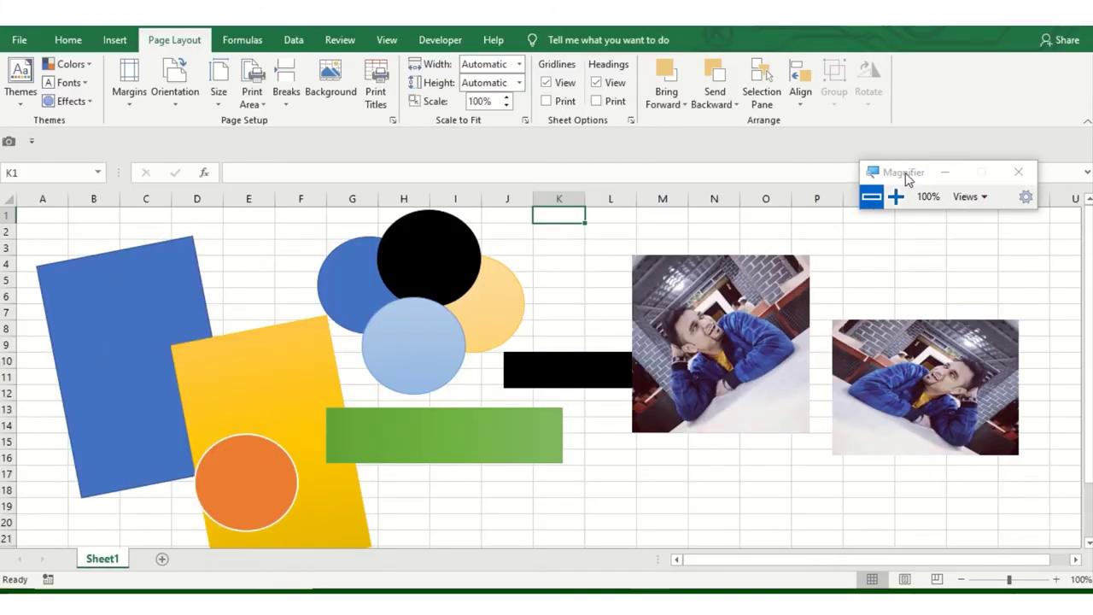
- Uncheck Gridlines on the View tab so the sheet shows a plain white background
{"action": "left_click_drag", "start_coordinate": [905, 172], "coordinate": [292, 198]}
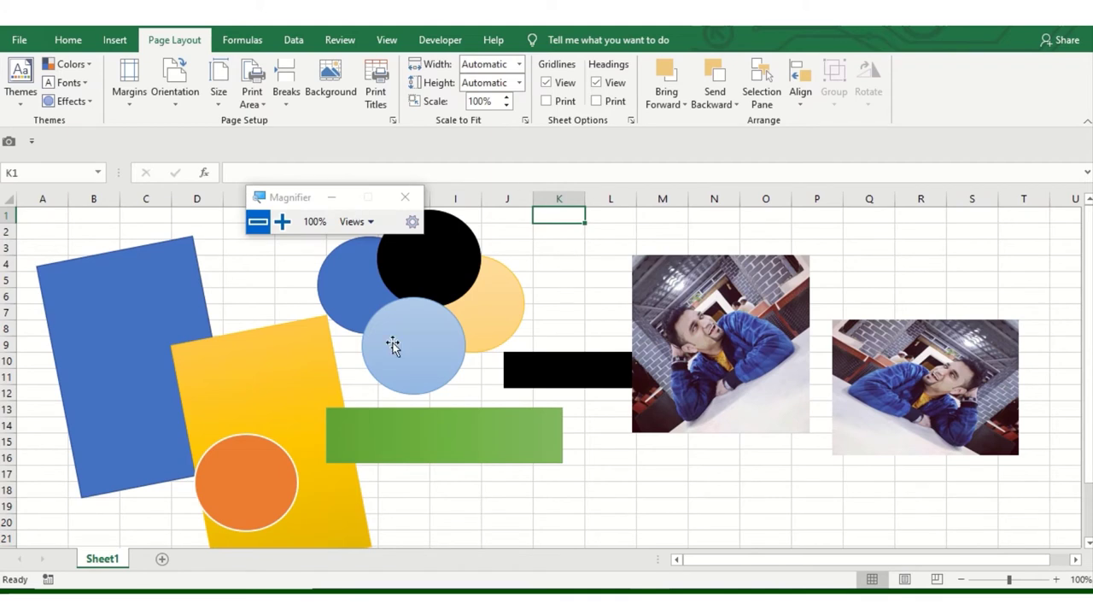
{"action": "left_click", "coordinate": [380, 42]}
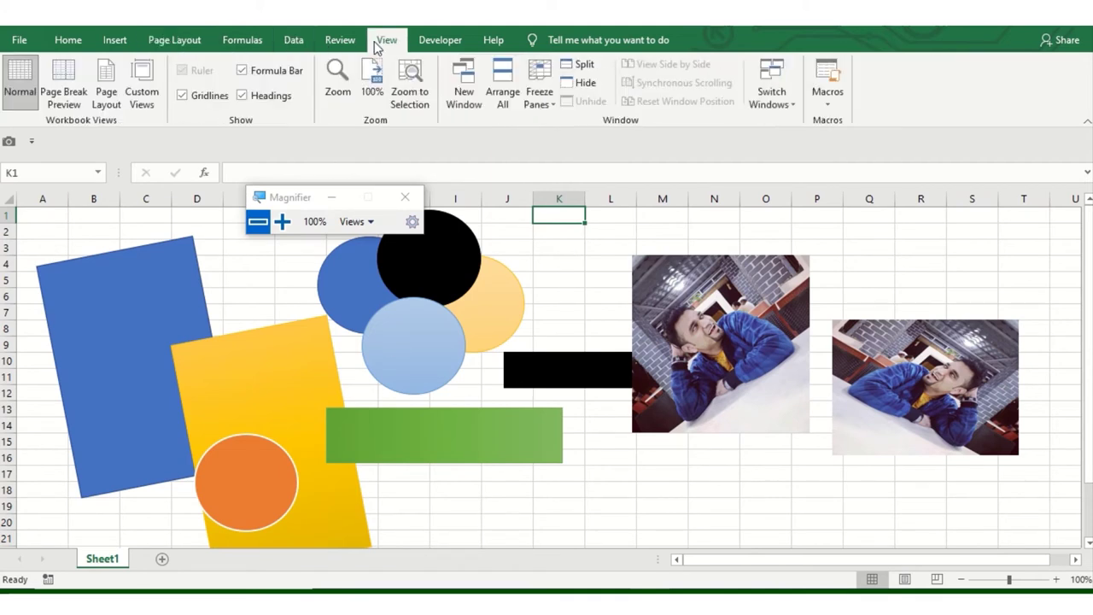
{"action": "left_click", "coordinate": [202, 97]}
{"action": "left_click", "coordinate": [521, 254]}
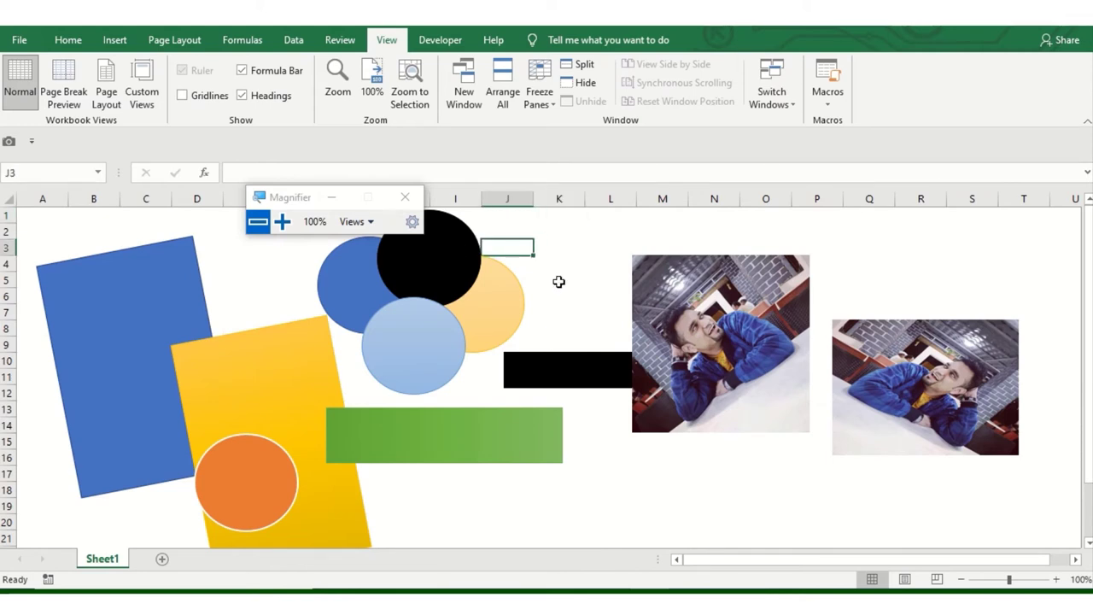
{"action": "left_click", "coordinate": [283, 222]}
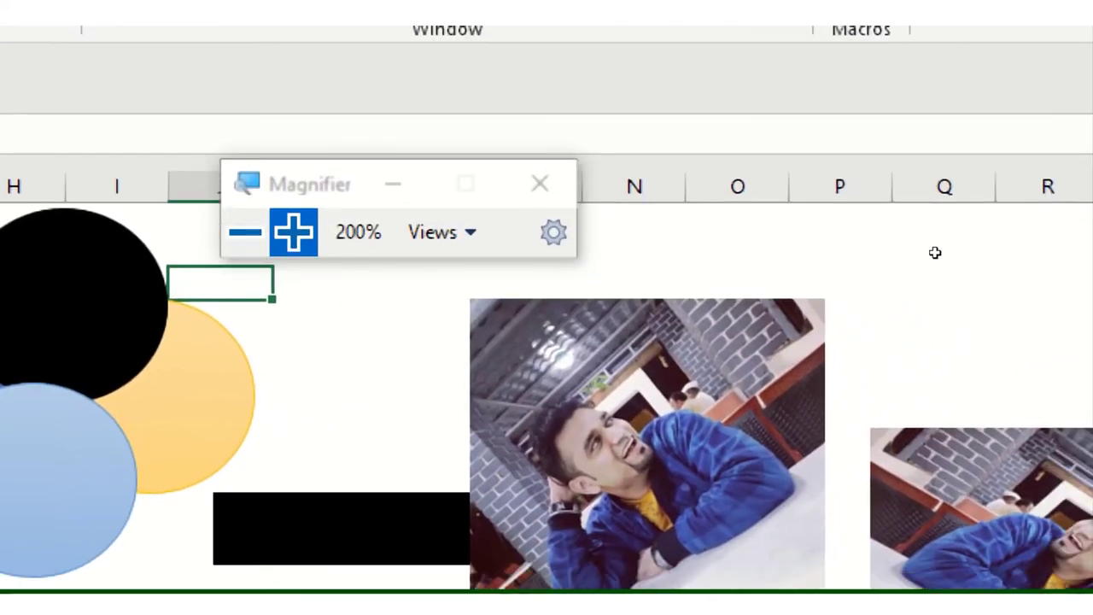
{"action": "key", "text": "super+minus"}
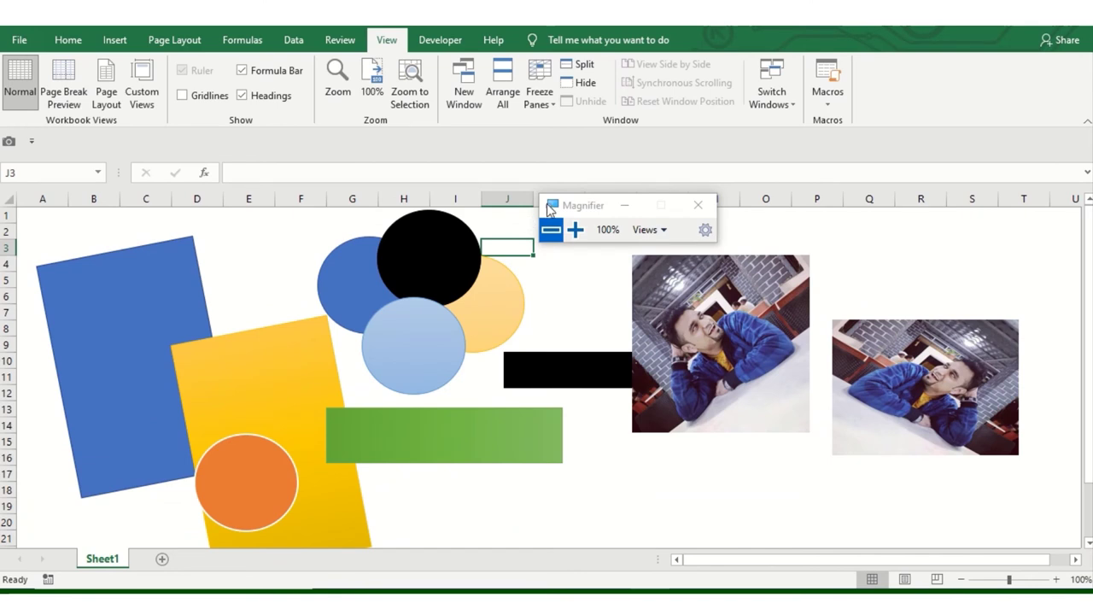
{"action": "left_click_drag", "start_coordinate": [577, 207], "coordinate": [333, 208]}
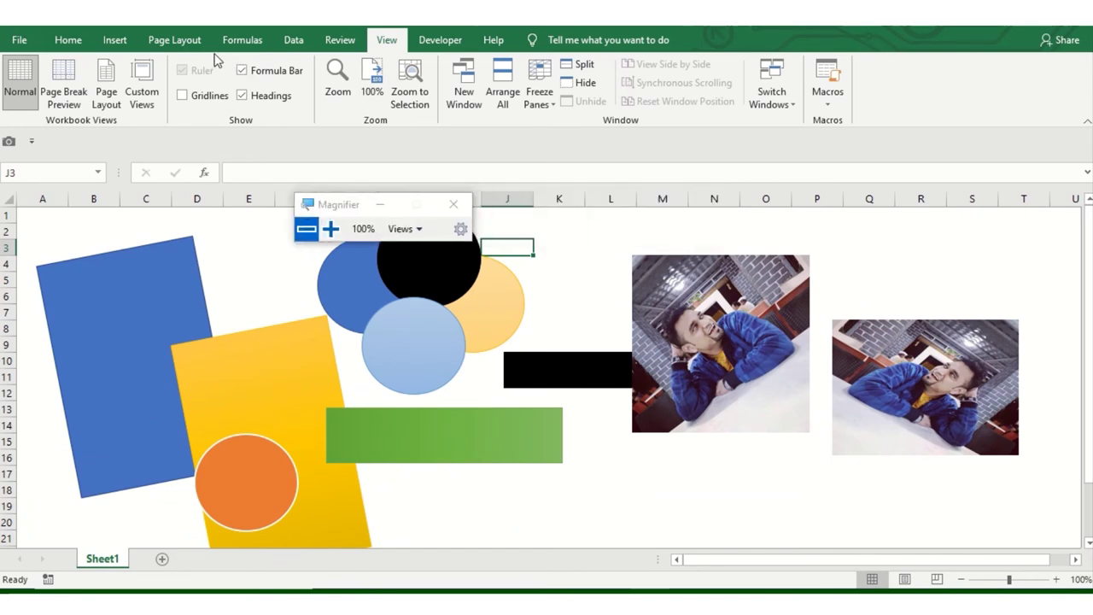
{"action": "left_click", "coordinate": [188, 42]}
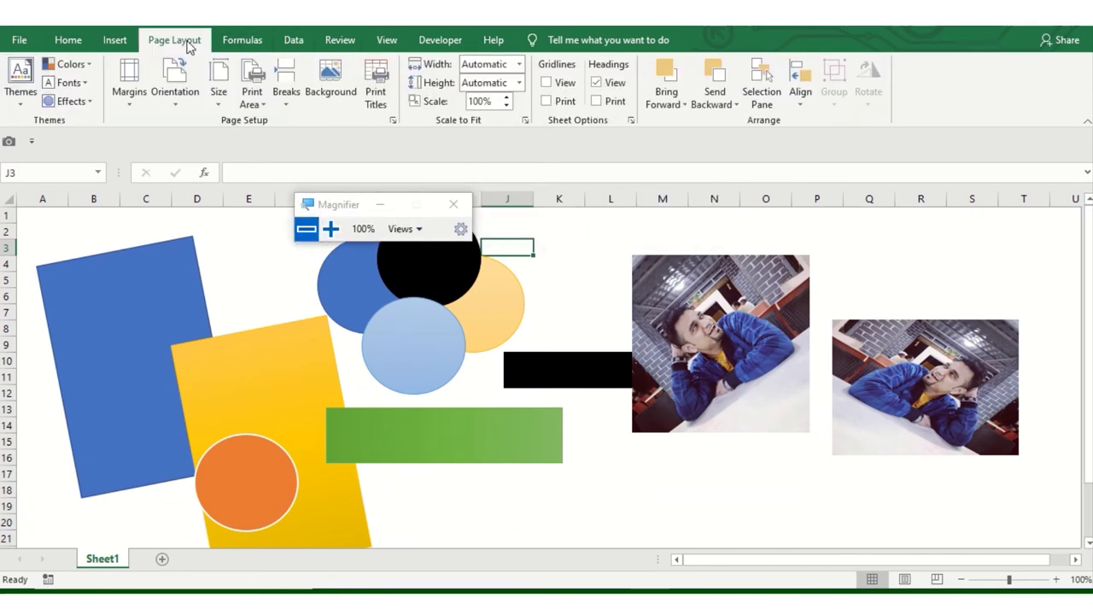
- Turn sheet gridlines back on through Align > View Gridlines
{"action": "left_click", "coordinate": [797, 101]}
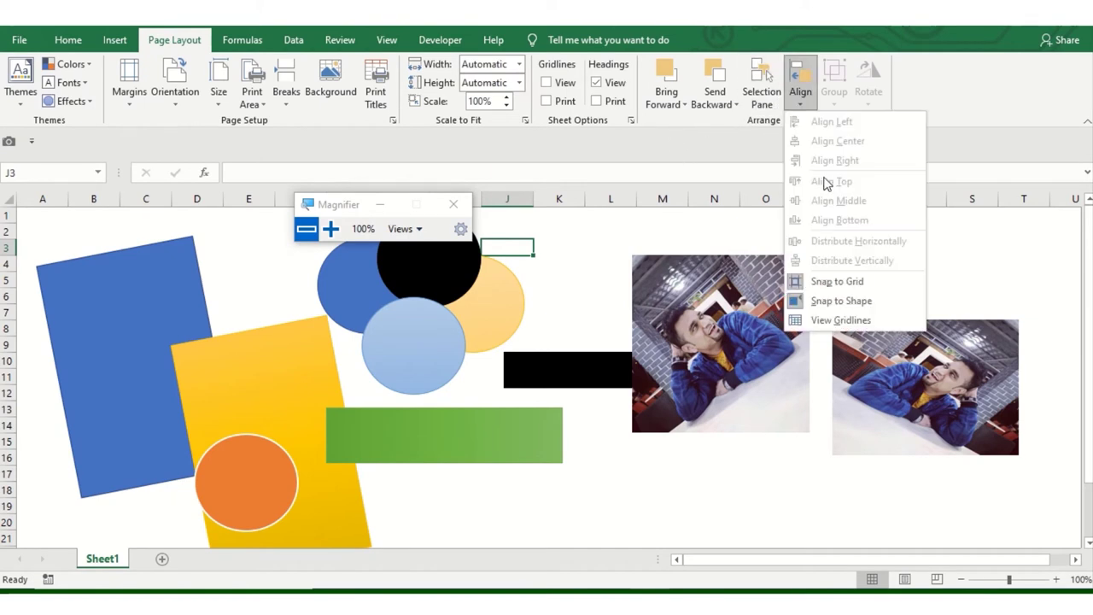
{"action": "left_click", "coordinate": [841, 318]}
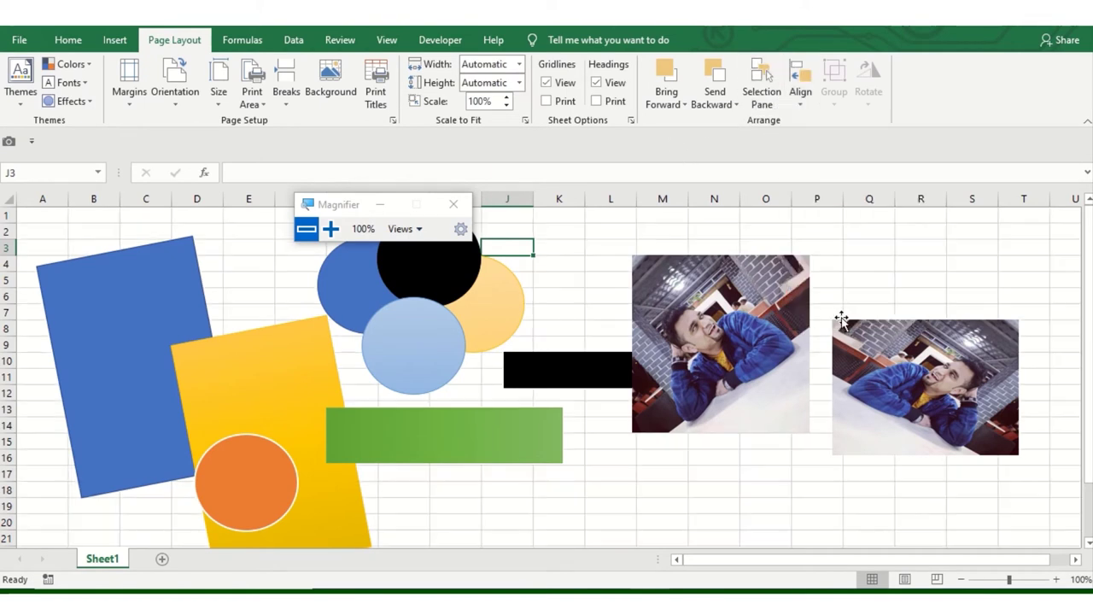
{"action": "left_click", "coordinate": [610, 247]}
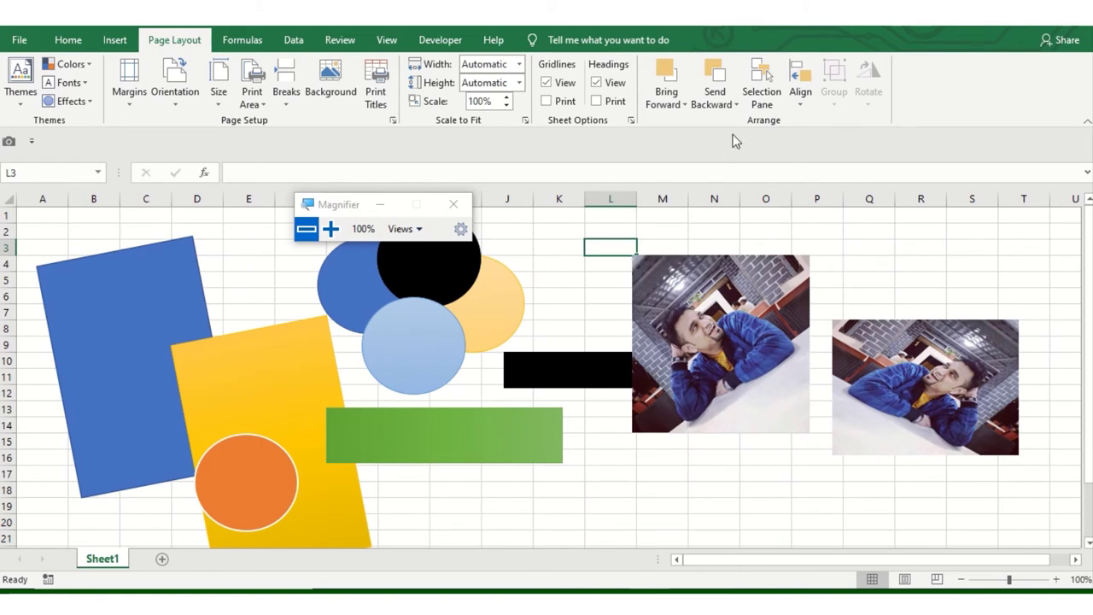
- Toggle Snap to Grid and drag the light-blue circle left onto the yellow rectangle's top
{"action": "left_click", "coordinate": [799, 107]}
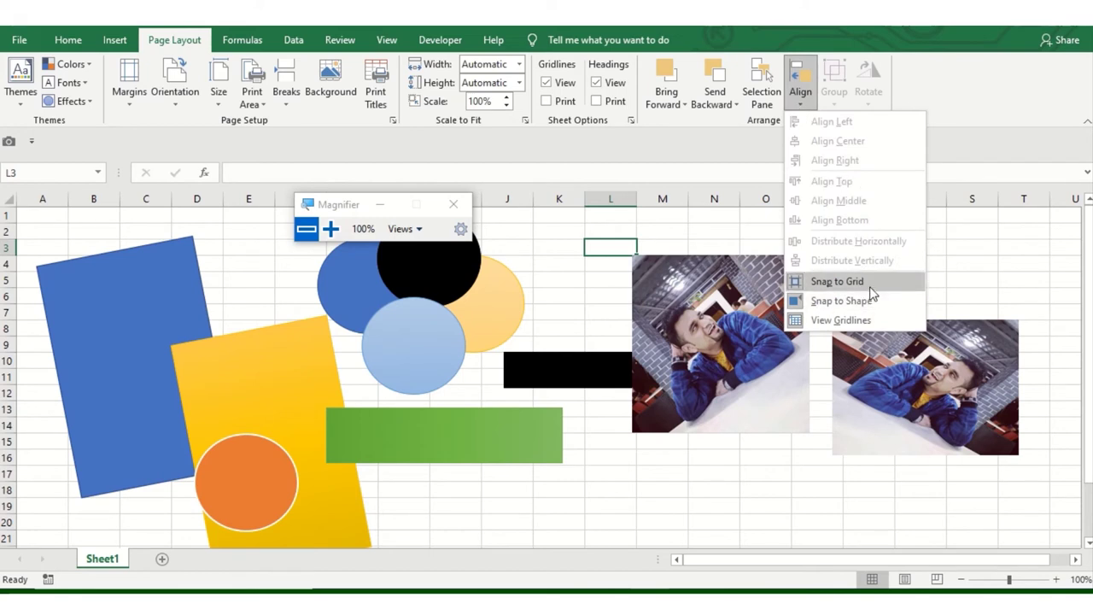
{"action": "left_click", "coordinate": [420, 349]}
{"action": "mouse_move", "coordinate": [419, 350]}
{"action": "left_mouse_down"}
{"action": "mouse_move", "coordinate": [628, 447]}
{"action": "mouse_move", "coordinate": [585, 275]}
{"action": "mouse_move", "coordinate": [315, 331]}
{"action": "left_mouse_up"}
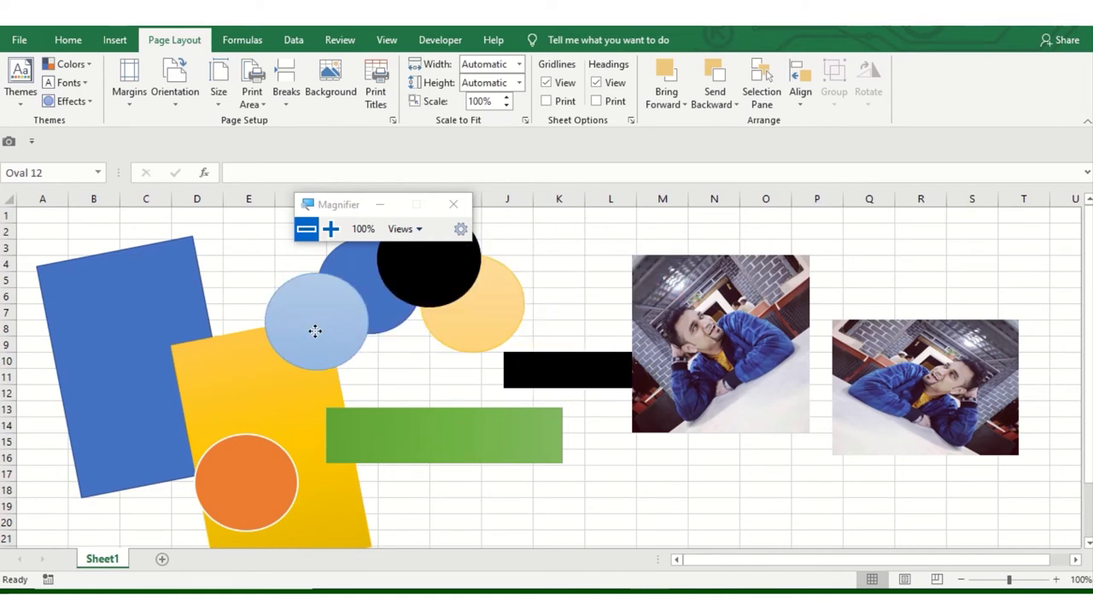
- Move the light-blue circle over the pale orange circle and shift the green rectangle down-right
{"action": "left_click_drag", "start_coordinate": [315, 332], "coordinate": [480, 315]}
{"action": "left_click", "coordinate": [478, 437]}
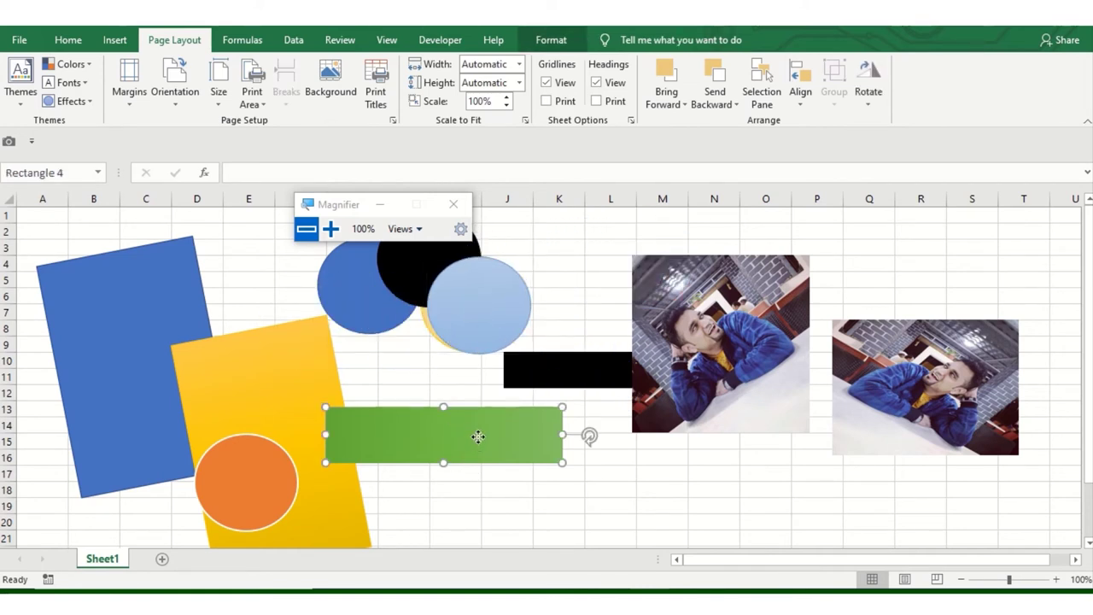
{"action": "left_click_drag", "start_coordinate": [478, 437], "coordinate": [501, 452]}
{"action": "left_click", "coordinate": [330, 229]}
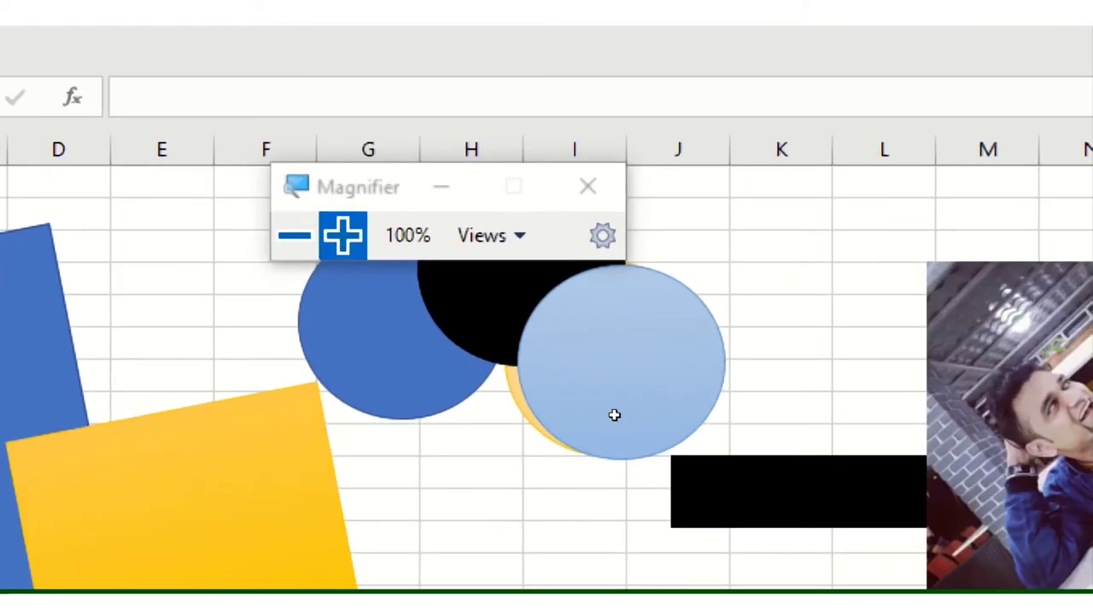
{"action": "key", "text": "super+plus"}
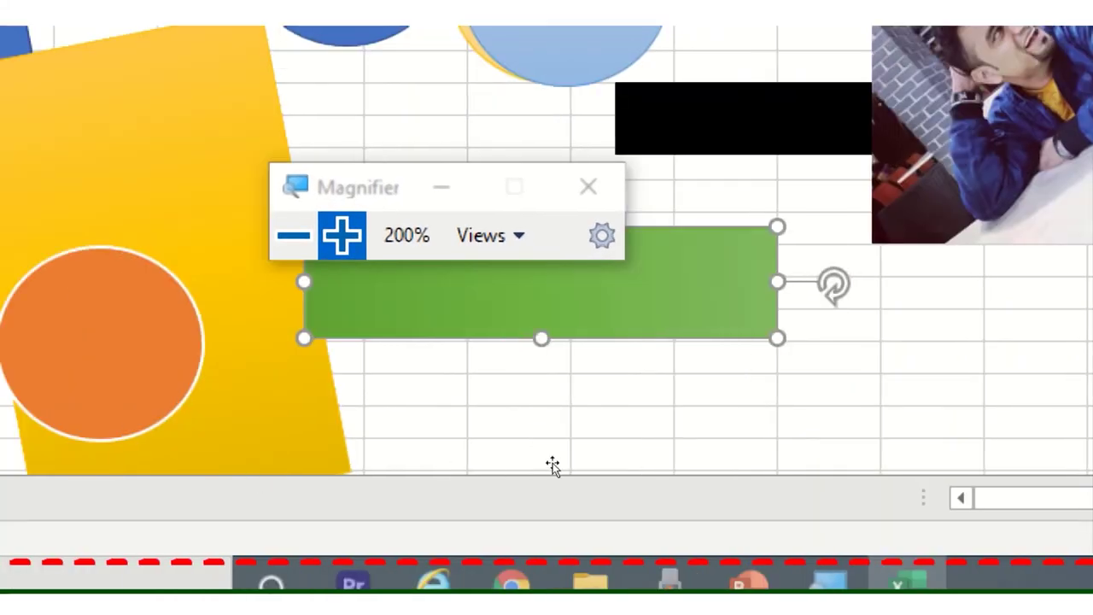
{"action": "left_click_drag", "start_coordinate": [552, 465], "coordinate": [615, 505]}
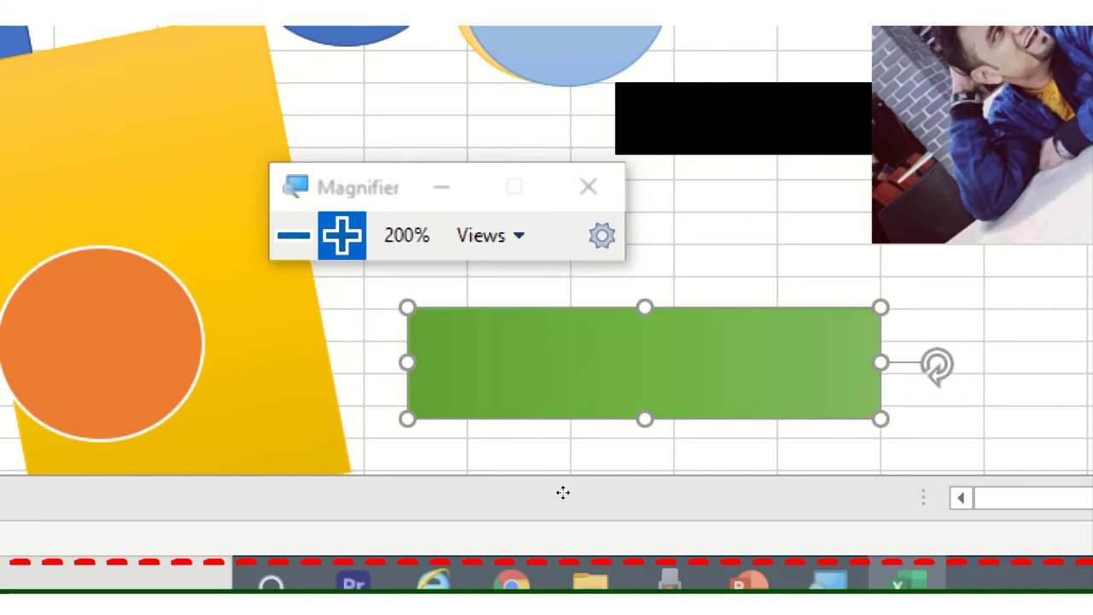
{"action": "left_click_drag", "start_coordinate": [563, 492], "coordinate": [614, 492]}
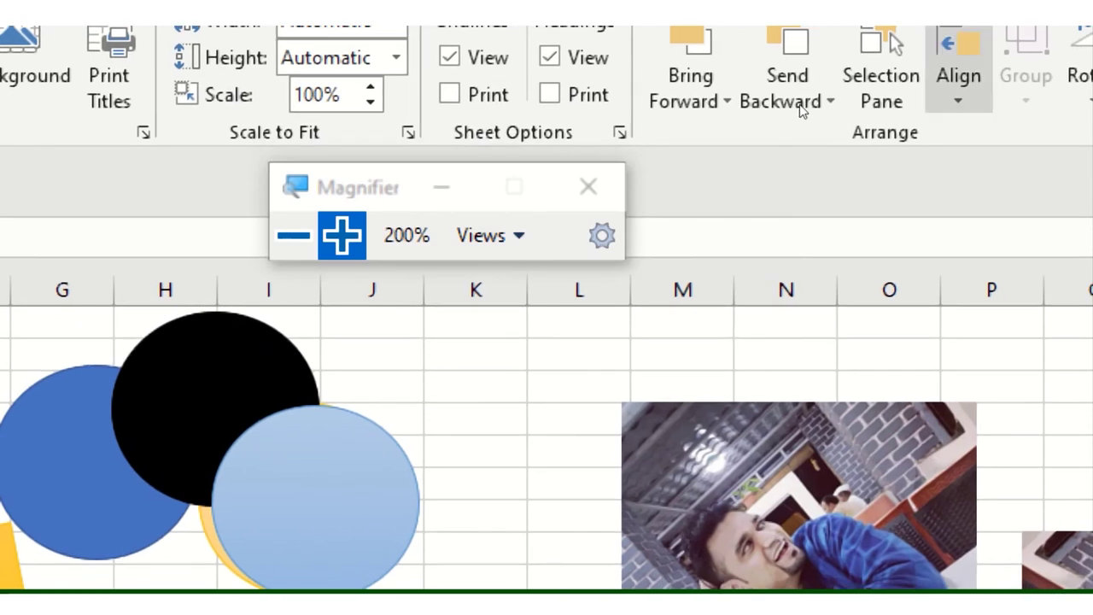
- Slide the green rectangle back left to sit below the black bar
{"action": "left_click", "coordinate": [947, 56]}
{"action": "key", "text": "Escape"}
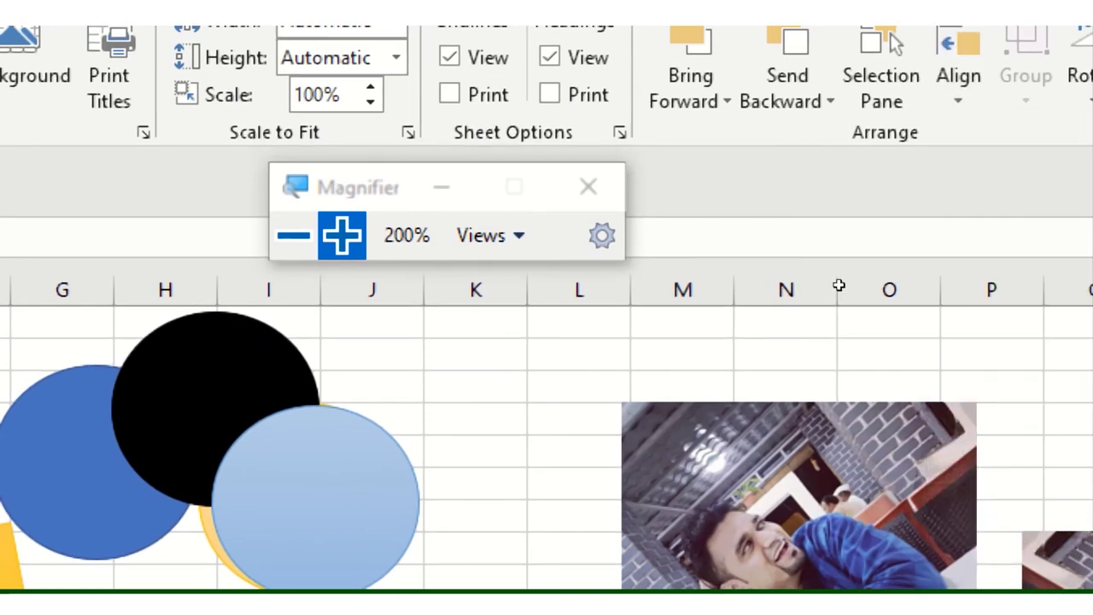
{"action": "key", "text": "Escape"}
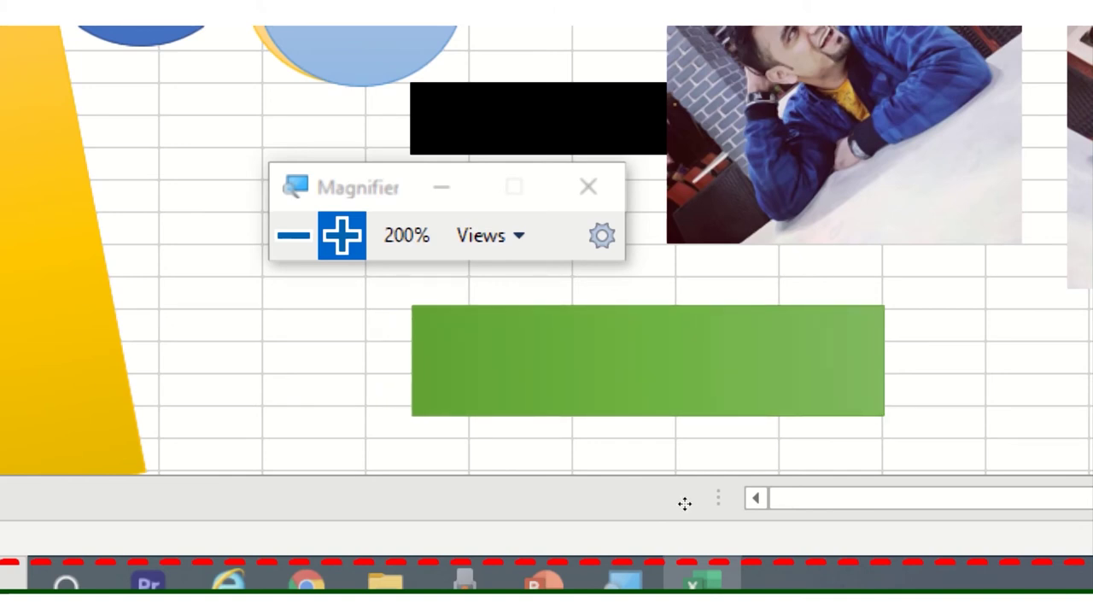
{"action": "left_click_drag", "start_coordinate": [686, 503], "coordinate": [678, 511]}
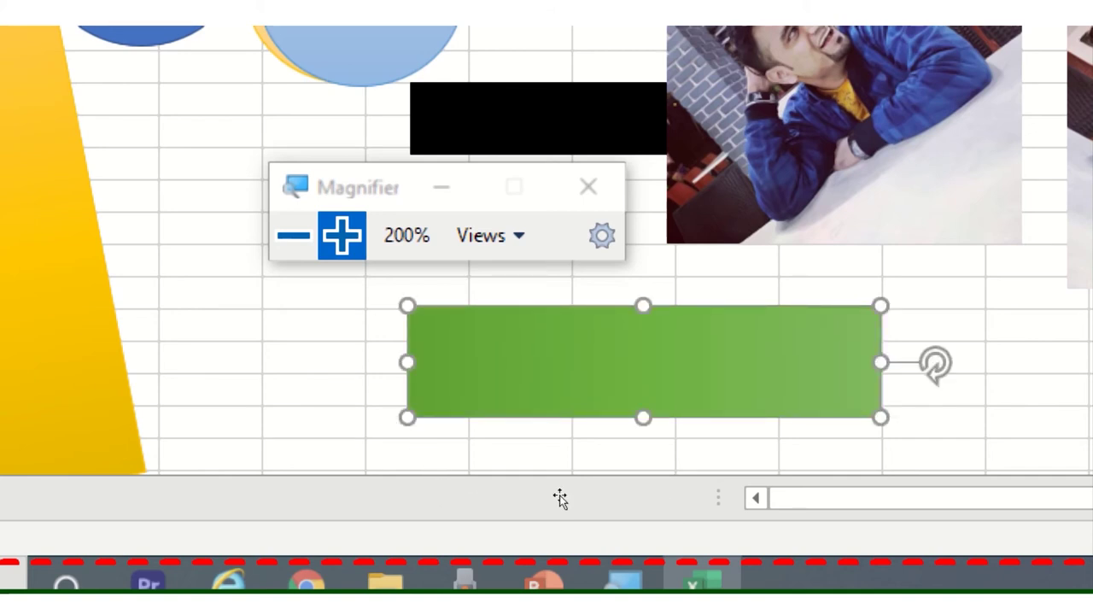
{"action": "left_click_drag", "start_coordinate": [560, 499], "coordinate": [487, 489]}
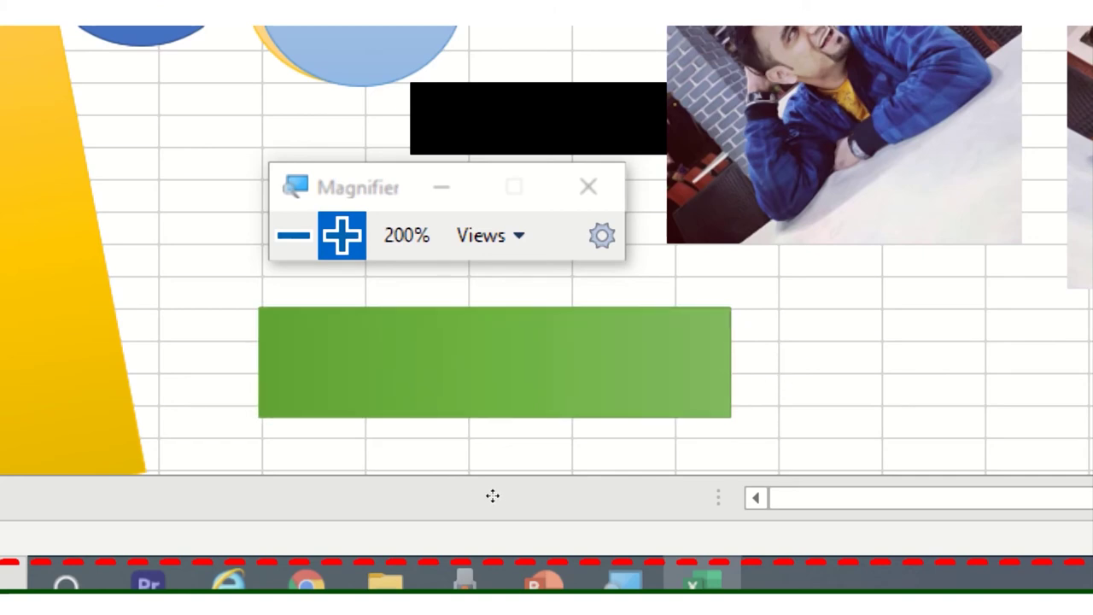
{"action": "left_click", "coordinate": [491, 495]}
- Enable Snap to Shape and snap the green rectangle directly beneath the black bar
{"action": "left_click", "coordinate": [816, 124]}
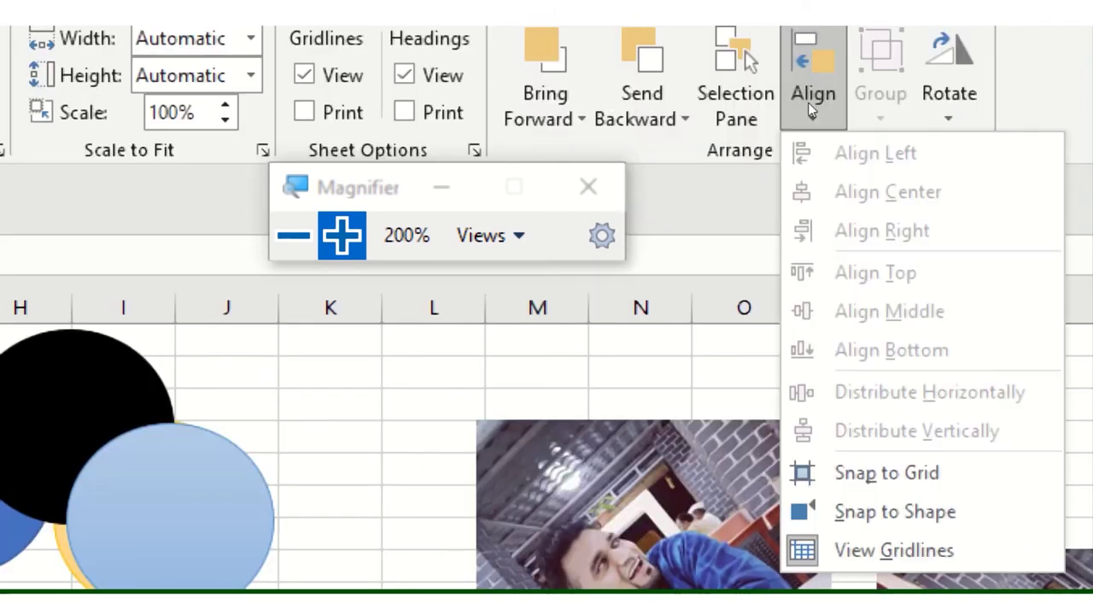
{"action": "key", "text": "Escape"}
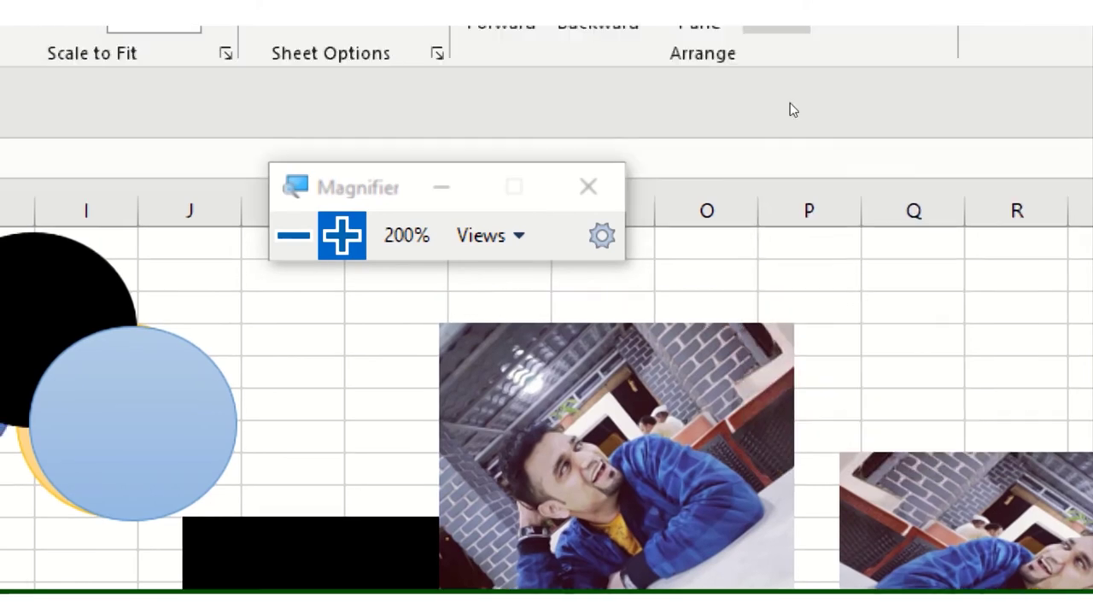
{"action": "left_click", "coordinate": [782, 36]}
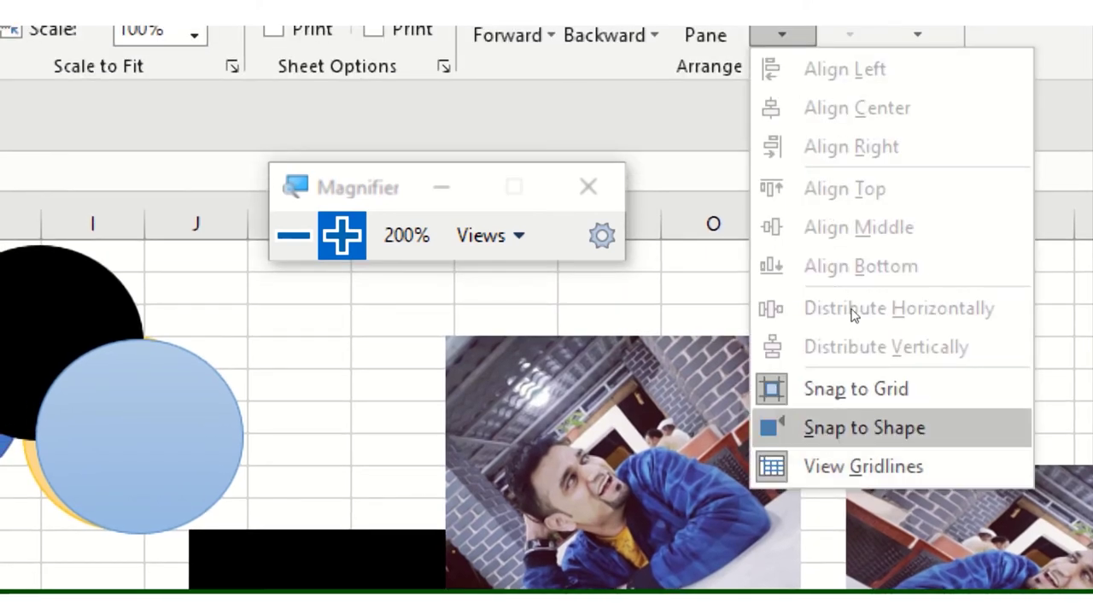
{"action": "left_click", "coordinate": [820, 427]}
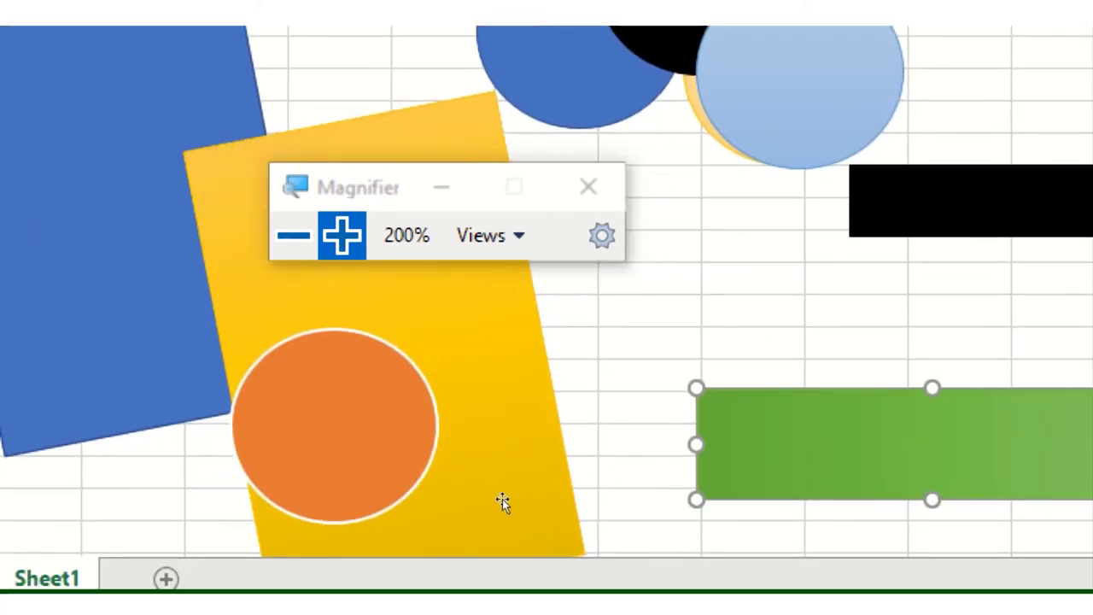
{"action": "mouse_move", "coordinate": [501, 502]}
{"action": "left_mouse_down"}
{"action": "mouse_move", "coordinate": [430, 478]}
{"action": "mouse_move", "coordinate": [464, 422]}
{"action": "left_mouse_up"}
{"action": "left_click", "coordinate": [224, 391]}
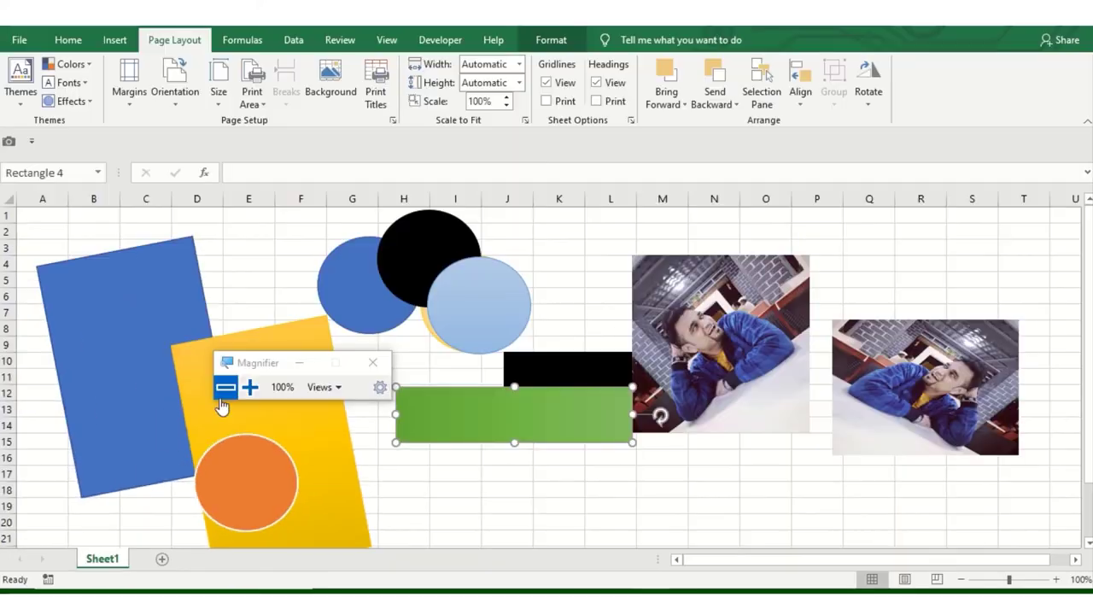
- Move the light-blue circle under the right-hand photo
{"action": "left_click", "coordinate": [798, 99]}
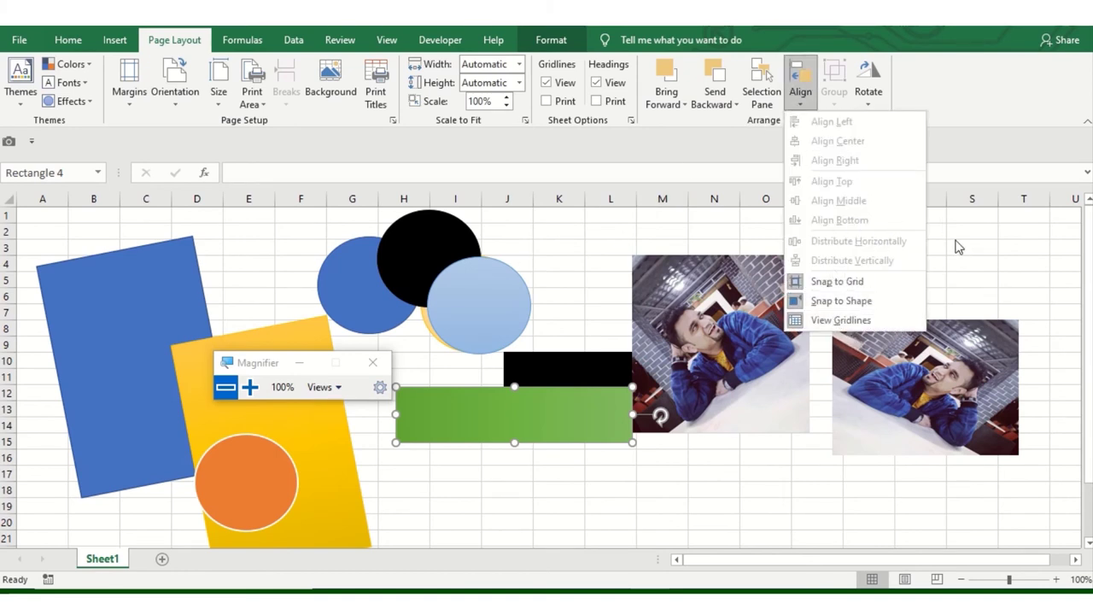
{"action": "left_click", "coordinate": [889, 127]}
{"action": "left_click_drag", "start_coordinate": [456, 307], "coordinate": [363, 482]}
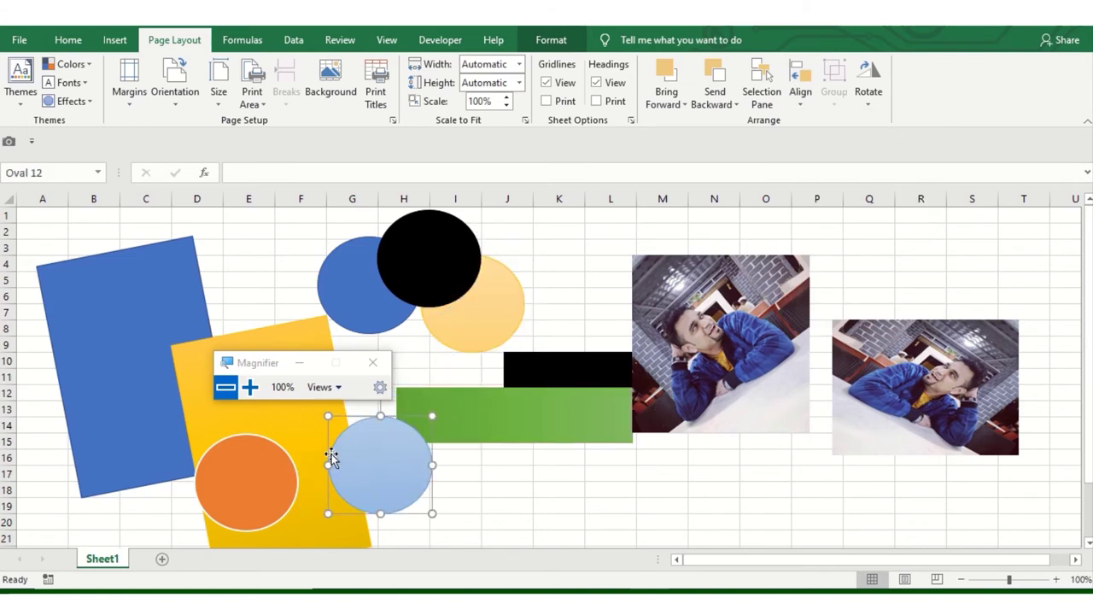
{"action": "left_click", "coordinate": [155, 323]}
{"action": "mouse_move", "coordinate": [361, 453]}
{"action": "left_mouse_down"}
{"action": "mouse_move", "coordinate": [550, 479]}
{"action": "mouse_move", "coordinate": [851, 475]}
{"action": "left_mouse_up"}
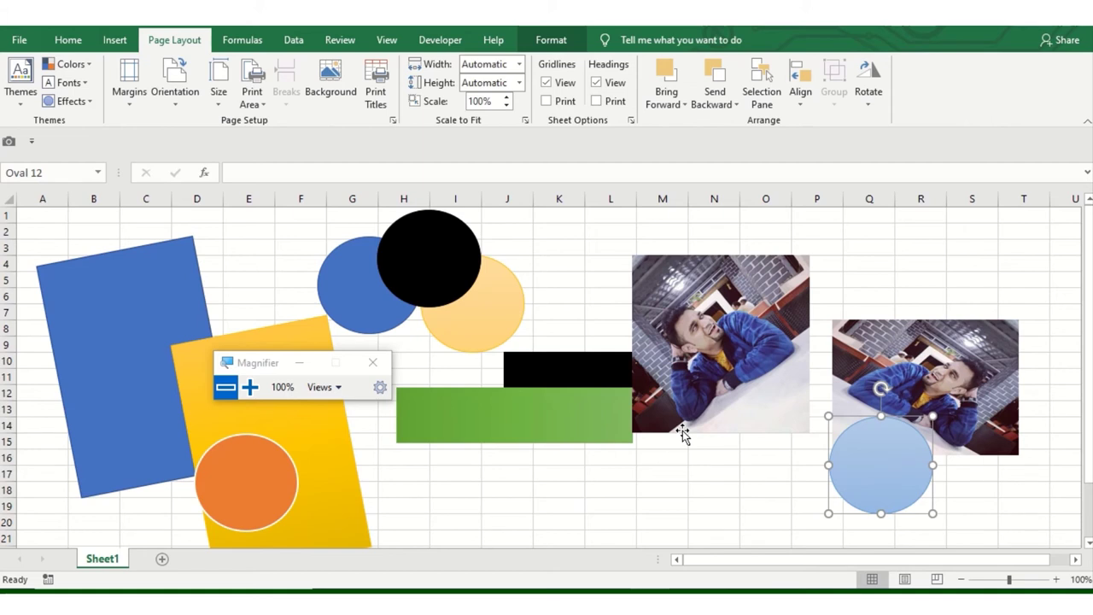
- Shift the green rectangle lower and place the yellow circle up beside the left photo
{"action": "left_click", "coordinate": [569, 428], "text": "ctrl"}
{"action": "left_click", "coordinate": [513, 325], "text": "ctrl"}
{"action": "mouse_move", "coordinate": [525, 309]}
{"action": "left_mouse_down"}
{"action": "mouse_move", "coordinate": [542, 307]}
{"action": "mouse_move", "coordinate": [506, 353]}
{"action": "left_mouse_up"}
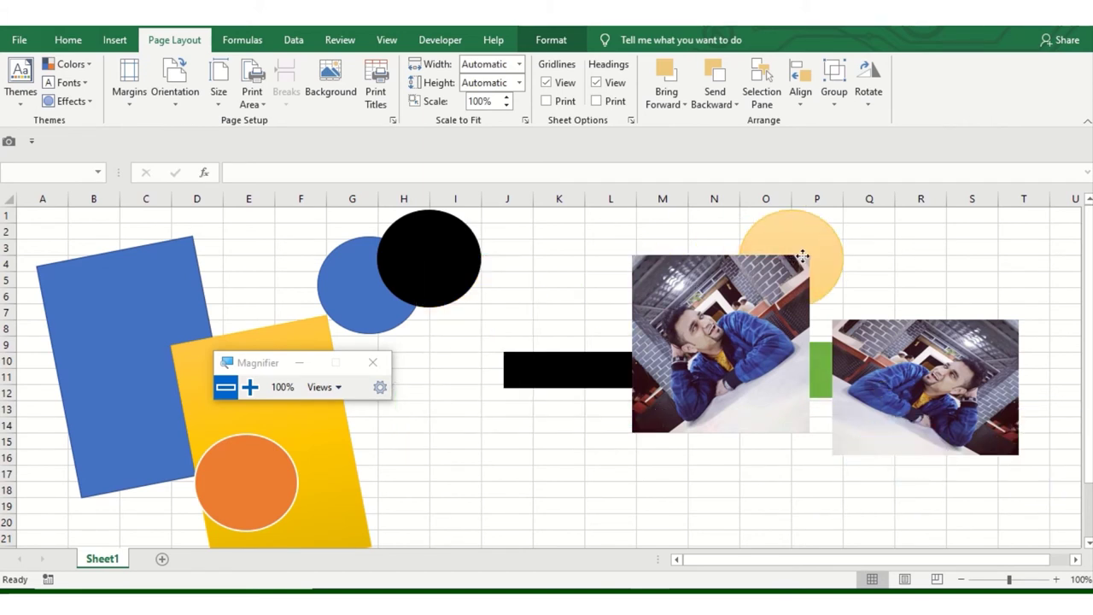
{"action": "left_click", "coordinate": [608, 261]}
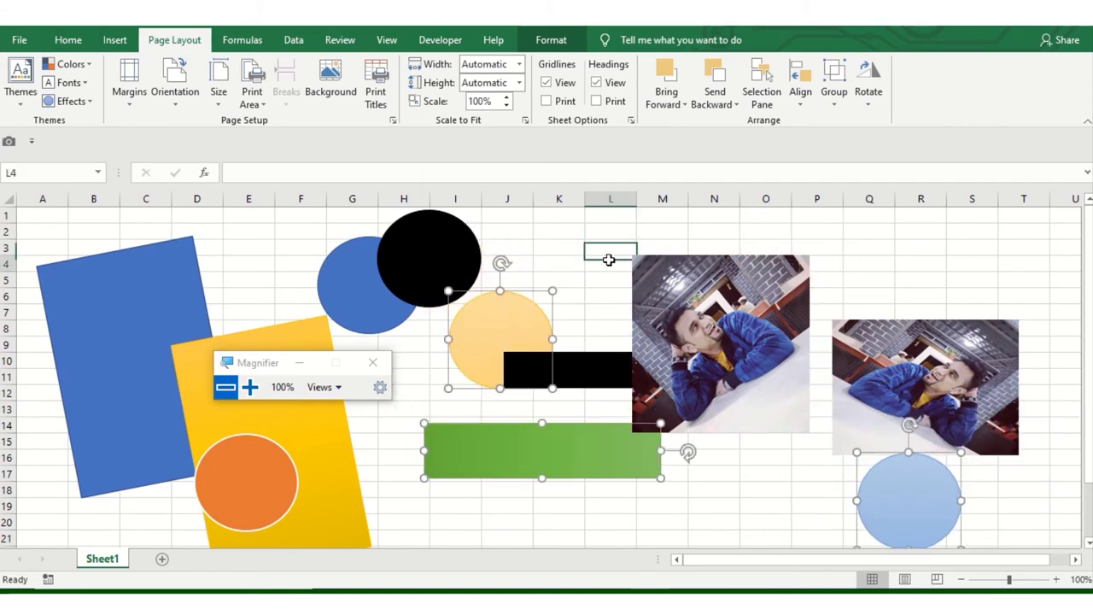
{"action": "left_click_drag", "start_coordinate": [473, 323], "coordinate": [576, 272]}
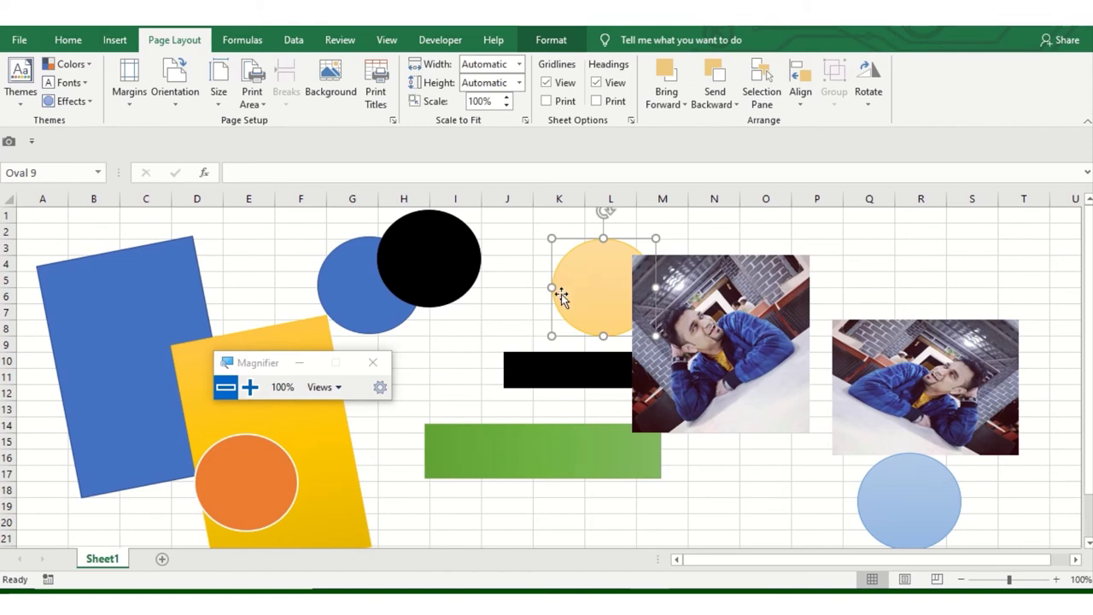
- Group the selected shapes with the black bar and circle, move them, then ungroup
{"action": "left_click", "coordinate": [570, 370], "text": "ctrl"}
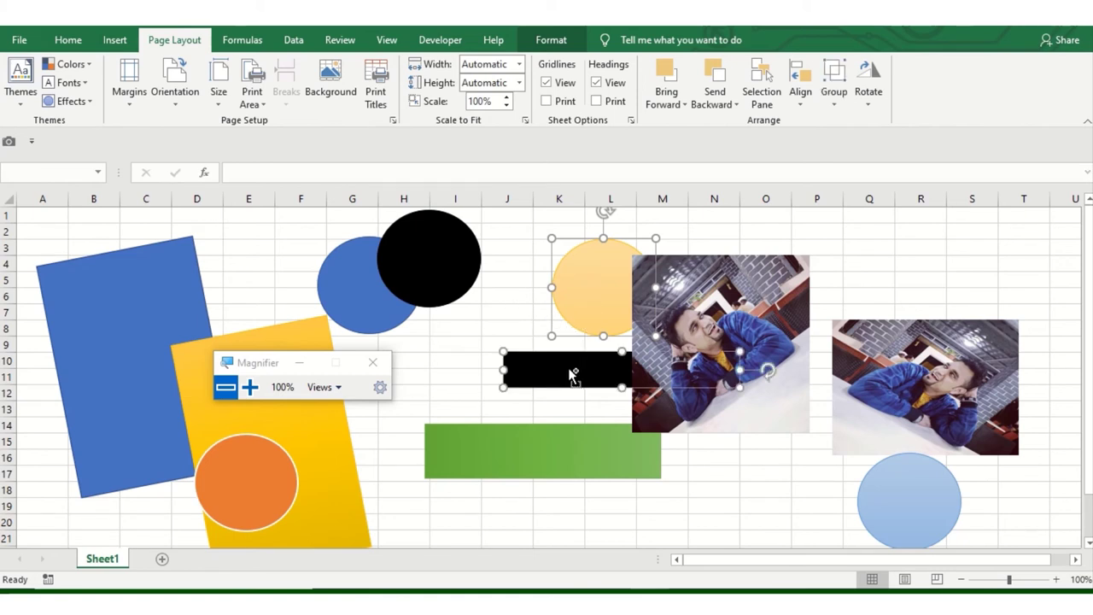
{"action": "left_click", "coordinate": [448, 255], "text": "ctrl"}
{"action": "left_click", "coordinate": [800, 85]}
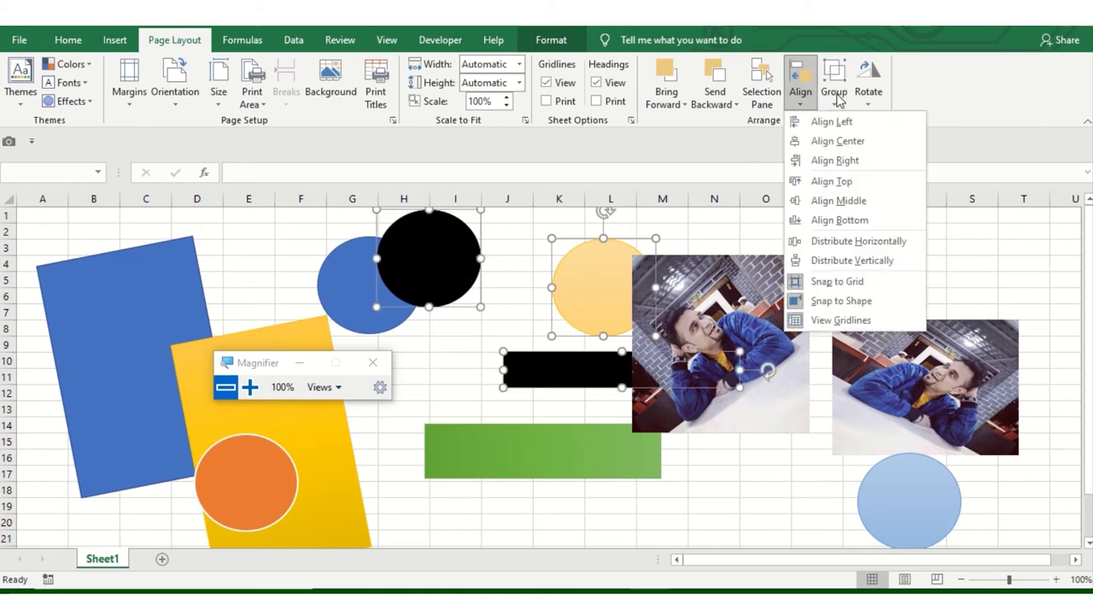
{"action": "left_click", "coordinate": [833, 92]}
{"action": "left_click", "coordinate": [859, 122]}
{"action": "mouse_move", "coordinate": [610, 285]}
{"action": "left_mouse_down"}
{"action": "mouse_move", "coordinate": [650, 301]}
{"action": "mouse_move", "coordinate": [521, 334]}
{"action": "mouse_move", "coordinate": [499, 266]}
{"action": "mouse_move", "coordinate": [517, 273]}
{"action": "left_mouse_up"}
{"action": "left_click", "coordinate": [834, 101]}
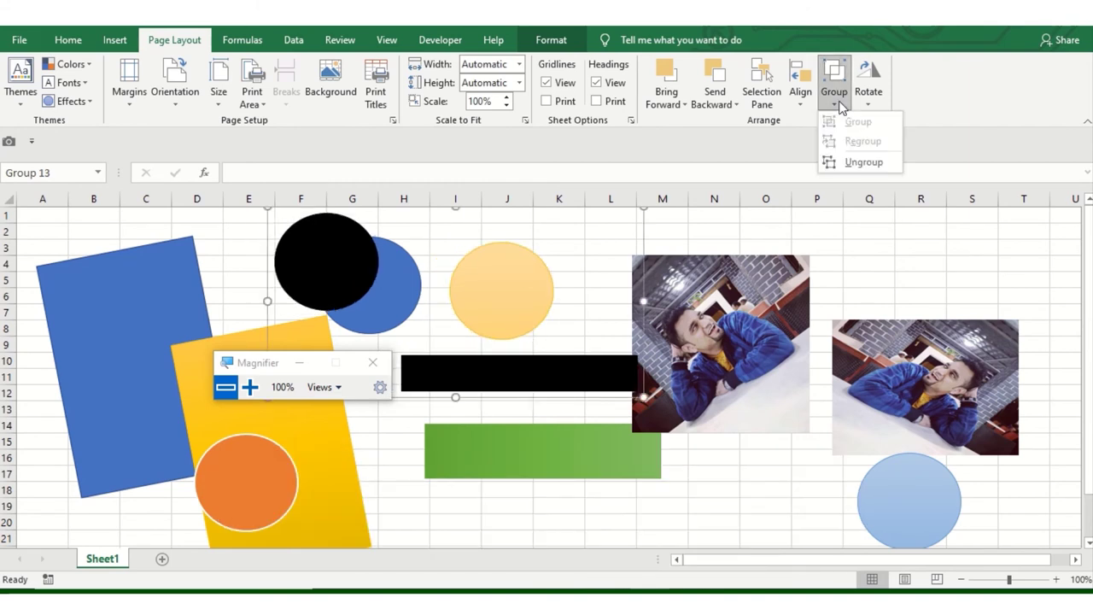
{"action": "left_click", "coordinate": [849, 162]}
{"action": "left_click", "coordinate": [603, 250]}
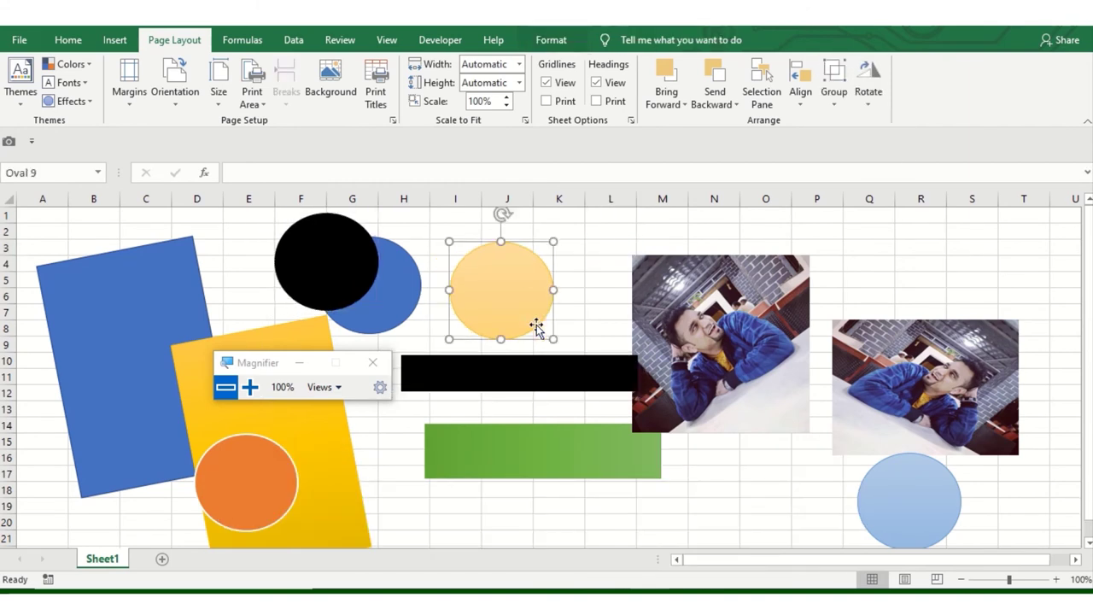
- Group the left photo, black bar and yellow circle, move it to columns O–S, and add Sheet2
{"action": "left_click_drag", "start_coordinate": [430, 454], "coordinate": [626, 418]}
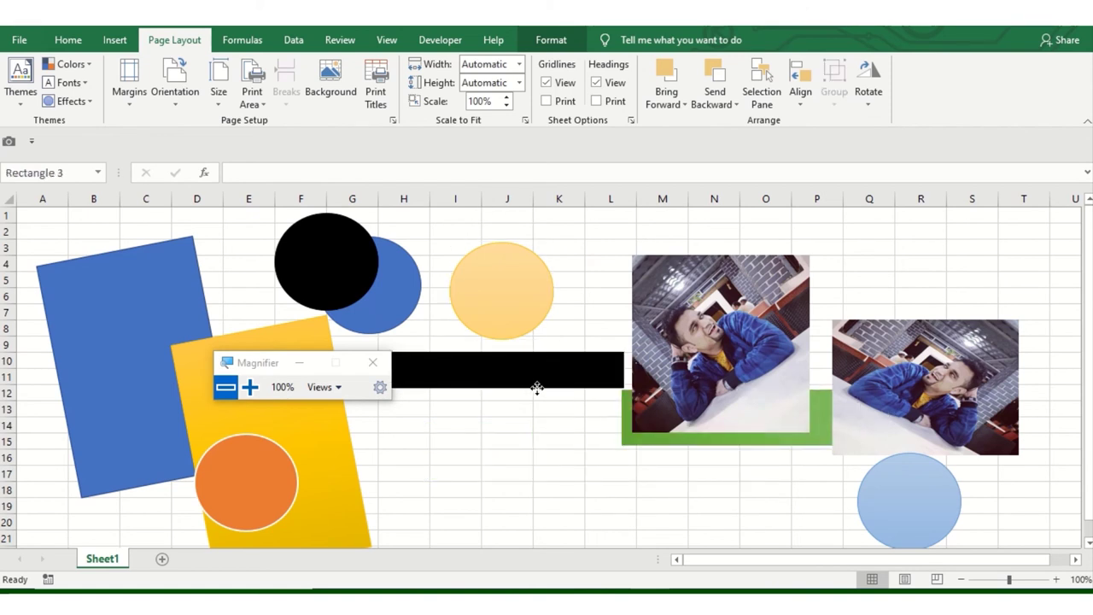
{"action": "left_click_drag", "start_coordinate": [627, 376], "coordinate": [617, 372]}
{"action": "left_click_drag", "start_coordinate": [693, 313], "coordinate": [480, 457]}
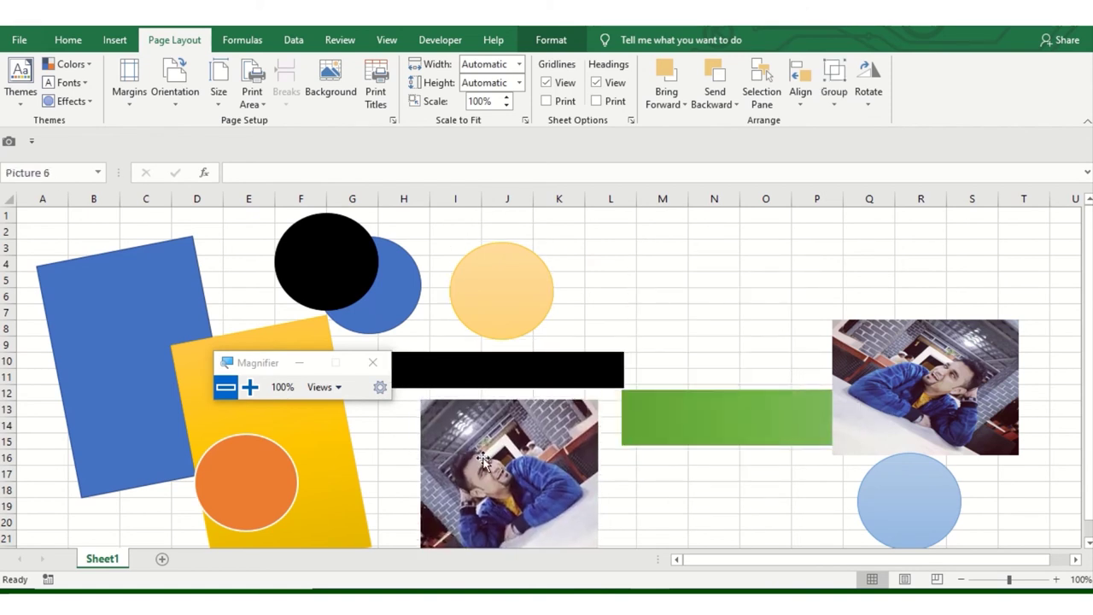
{"action": "left_click", "coordinate": [561, 365], "text": "ctrl"}
{"action": "left_click", "coordinate": [531, 304], "text": "ctrl"}
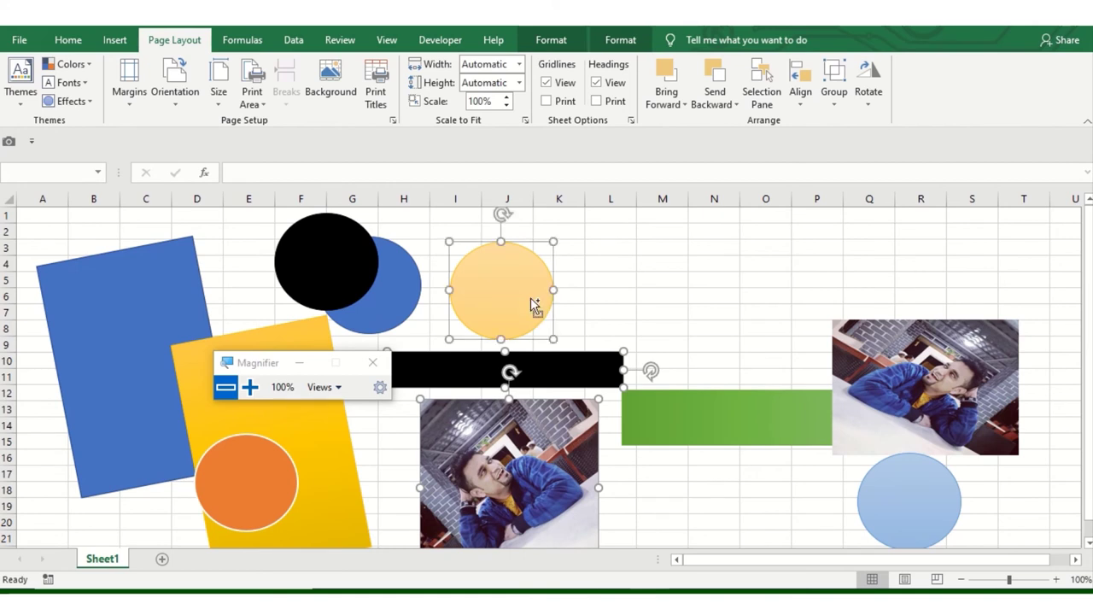
{"action": "left_click", "coordinate": [834, 91]}
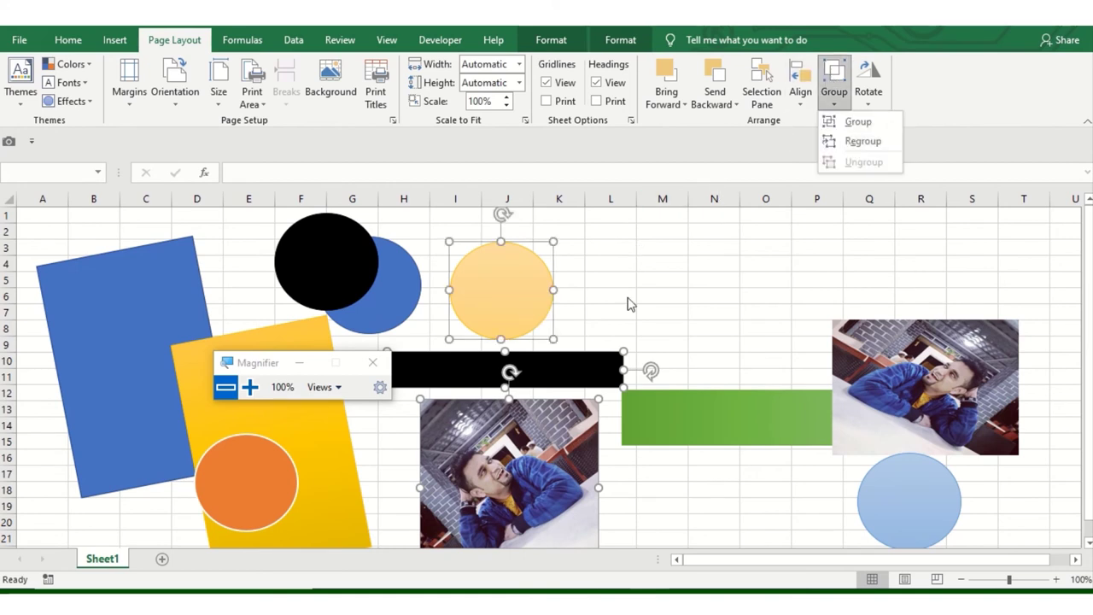
{"action": "left_click", "coordinate": [855, 123]}
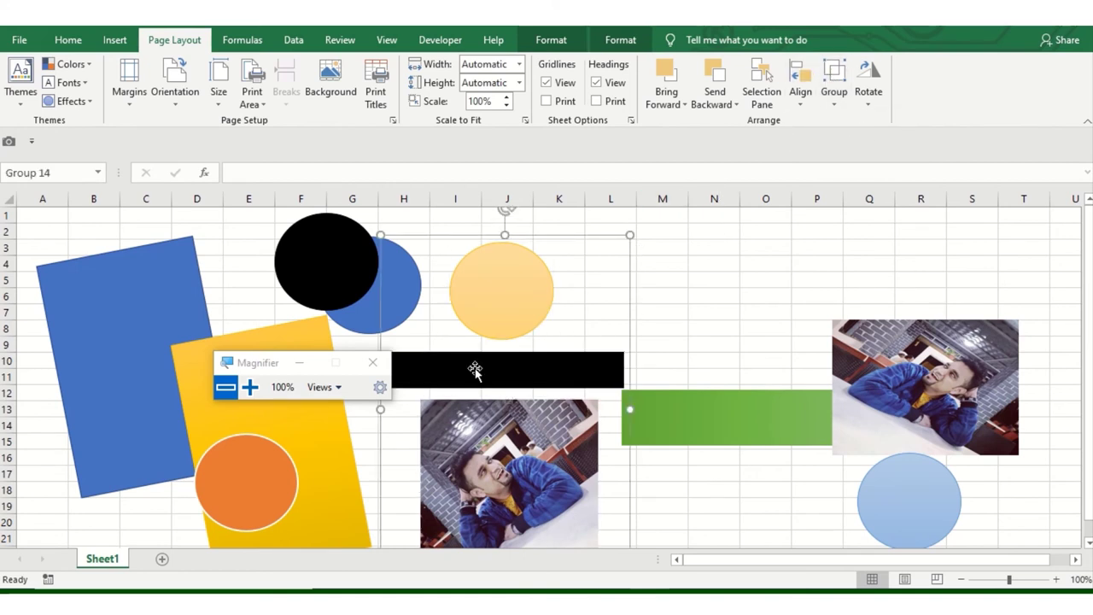
{"action": "mouse_move", "coordinate": [495, 350]}
{"action": "left_mouse_down"}
{"action": "mouse_move", "coordinate": [844, 313]}
{"action": "mouse_move", "coordinate": [891, 350]}
{"action": "left_mouse_up"}
{"action": "left_click", "coordinate": [610, 248]}
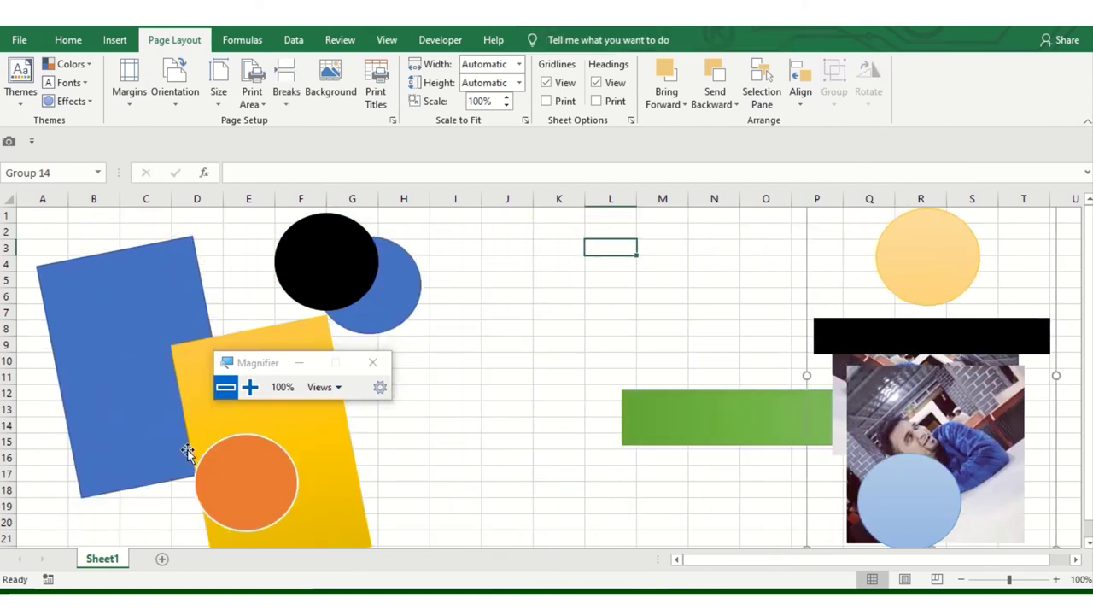
{"action": "left_click", "coordinate": [160, 560]}
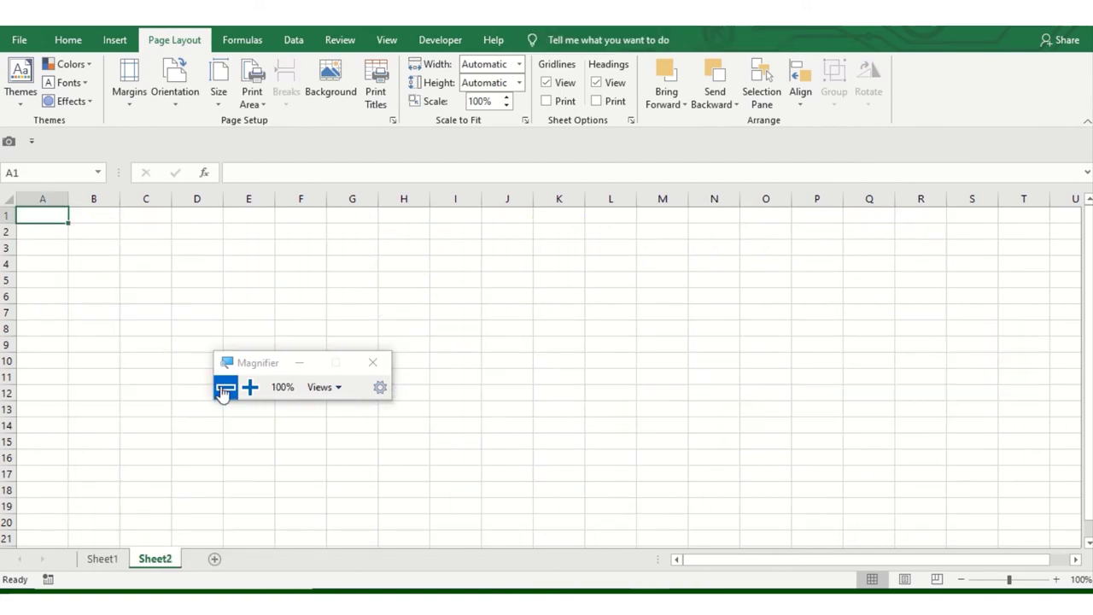
- Paste the copied group into Sheet2, move it right, and ungroup it
{"action": "key", "text": "ctrl+v"}
{"action": "mouse_move", "coordinate": [149, 282]}
{"action": "left_mouse_down"}
{"action": "mouse_move", "coordinate": [800, 260]}
{"action": "mouse_move", "coordinate": [499, 249]}
{"action": "mouse_move", "coordinate": [593, 263]}
{"action": "mouse_move", "coordinate": [295, 283]}
{"action": "left_mouse_up"}
{"action": "left_click", "coordinate": [266, 264]}
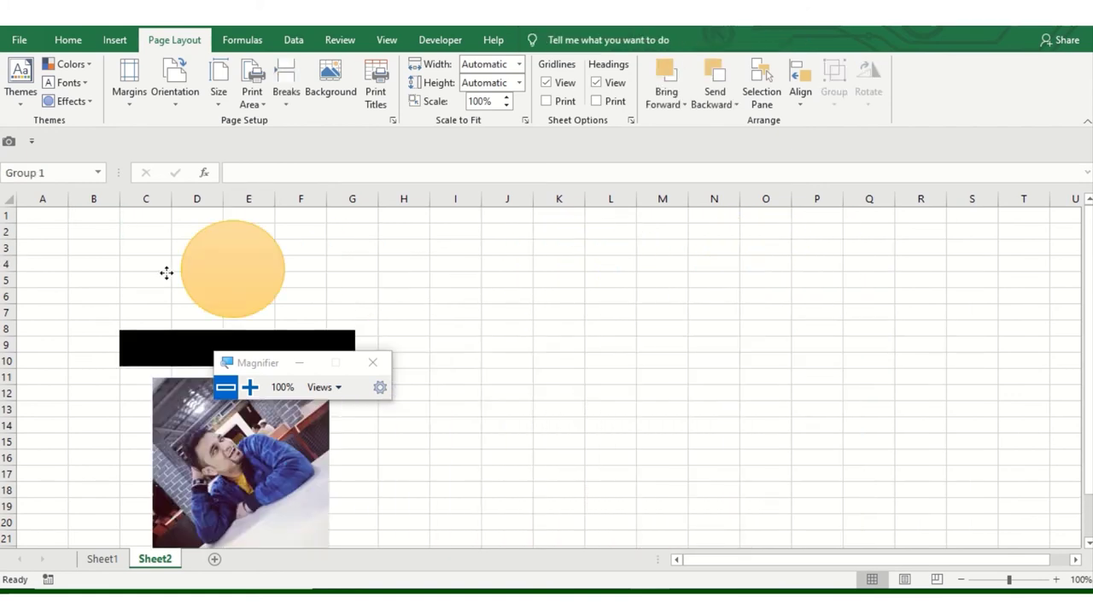
{"action": "left_click", "coordinate": [834, 101]}
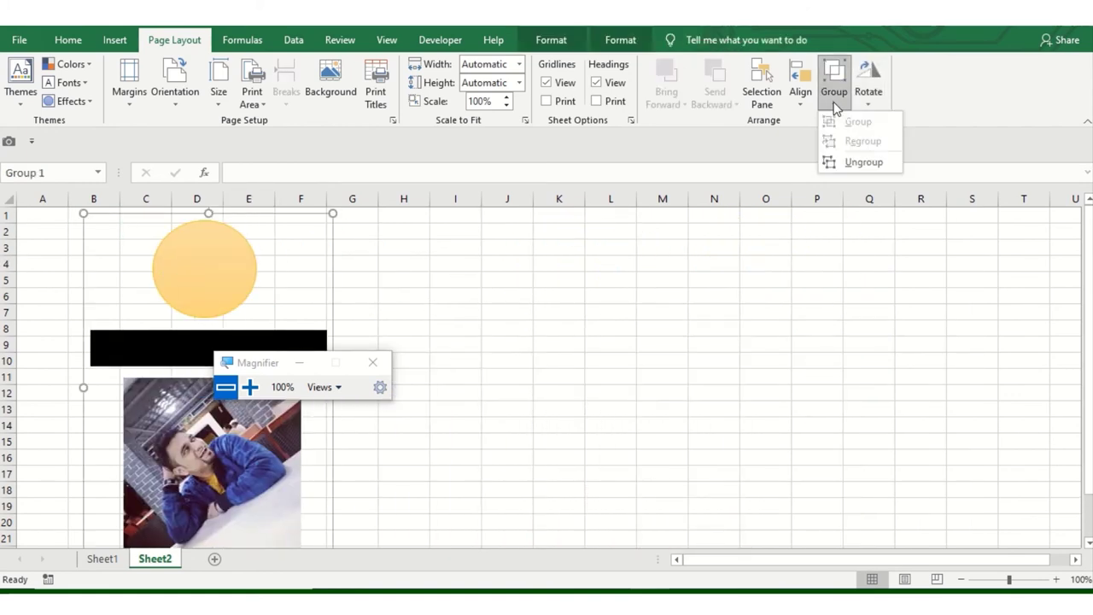
{"action": "left_click", "coordinate": [863, 161]}
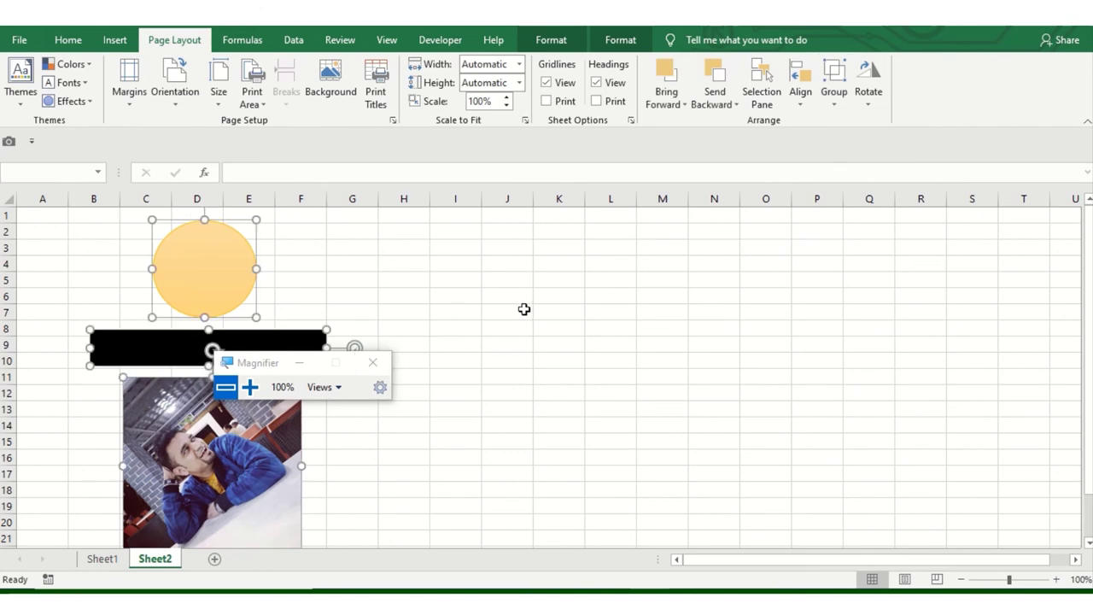
{"action": "left_click", "coordinate": [519, 276]}
- Move the circle to columns P–Q and rotate the black bar upright beneath it
{"action": "left_click_drag", "start_coordinate": [230, 294], "coordinate": [862, 294]}
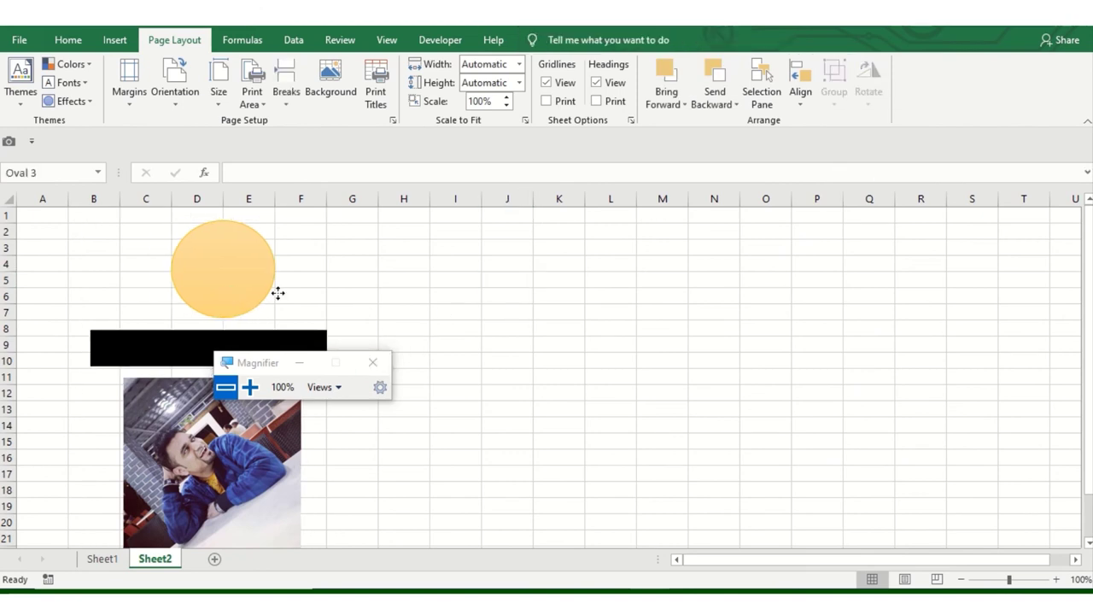
{"action": "left_click_drag", "start_coordinate": [193, 338], "coordinate": [821, 373]}
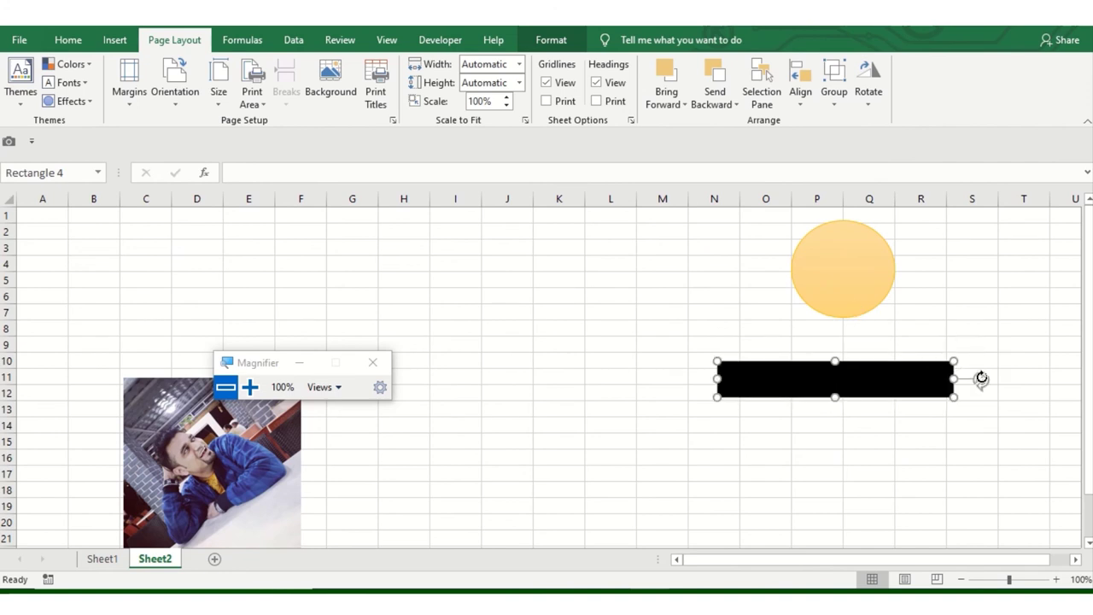
{"action": "left_click_drag", "start_coordinate": [981, 378], "coordinate": [834, 293]}
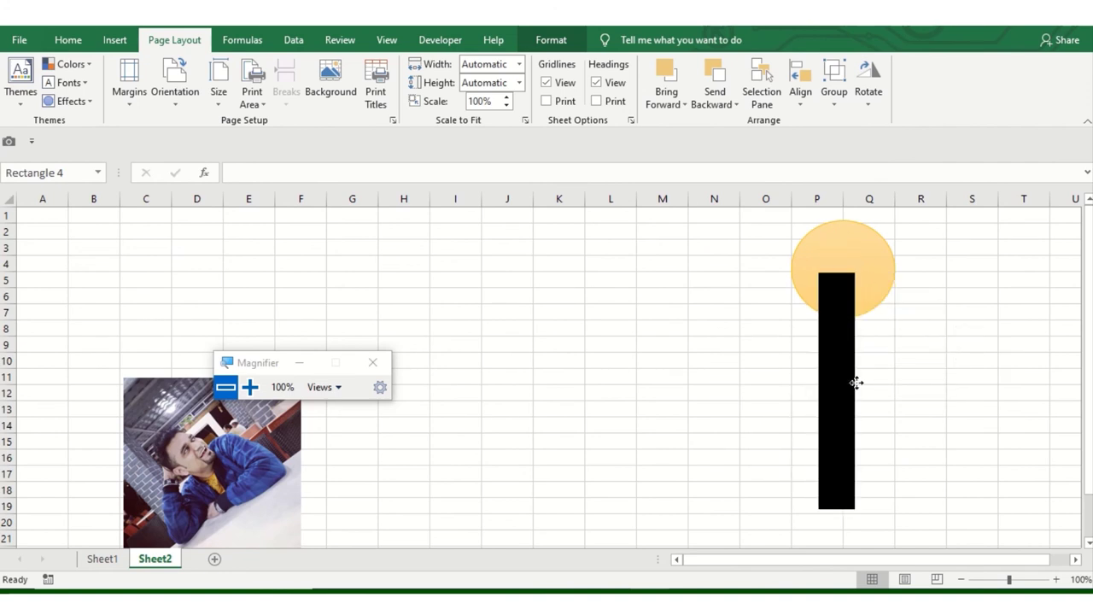
{"action": "left_click_drag", "start_coordinate": [855, 383], "coordinate": [849, 393]}
{"action": "left_click", "coordinate": [904, 379]}
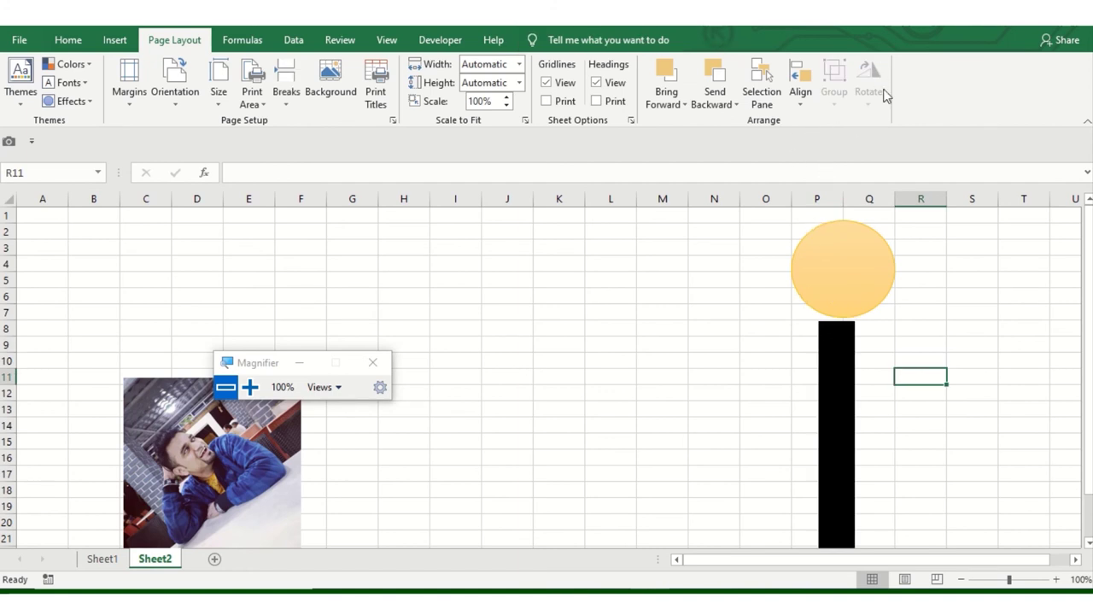
- Group the orange circle, black bar and photo, then ungroup them again
{"action": "left_click", "coordinate": [869, 239]}
{"action": "left_click", "coordinate": [846, 367], "text": "ctrl"}
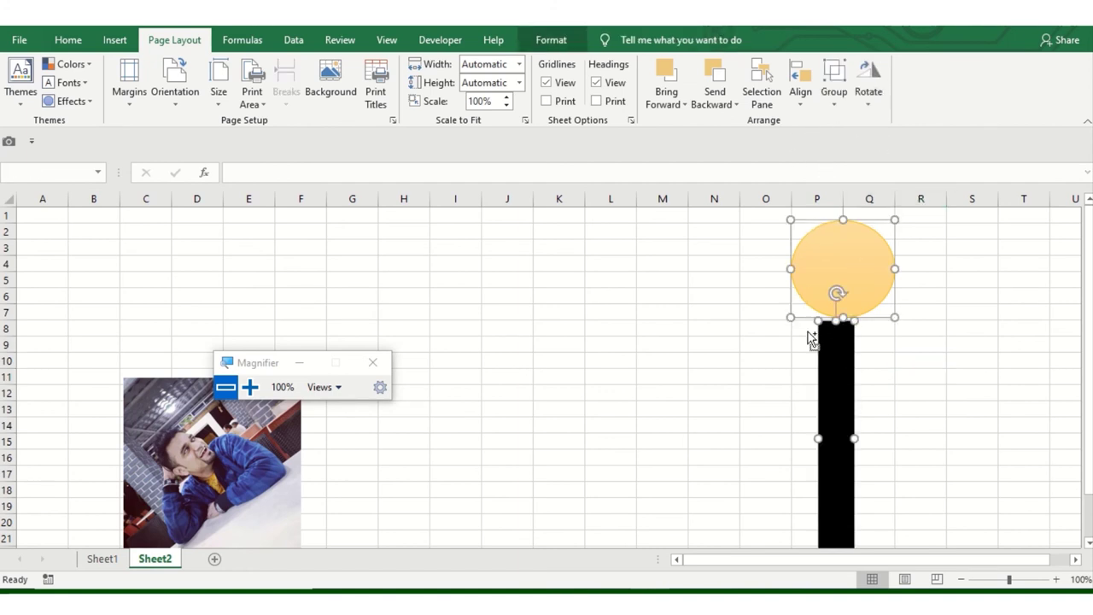
{"action": "left_click", "coordinate": [271, 444], "text": "ctrl"}
{"action": "left_click", "coordinate": [843, 109]}
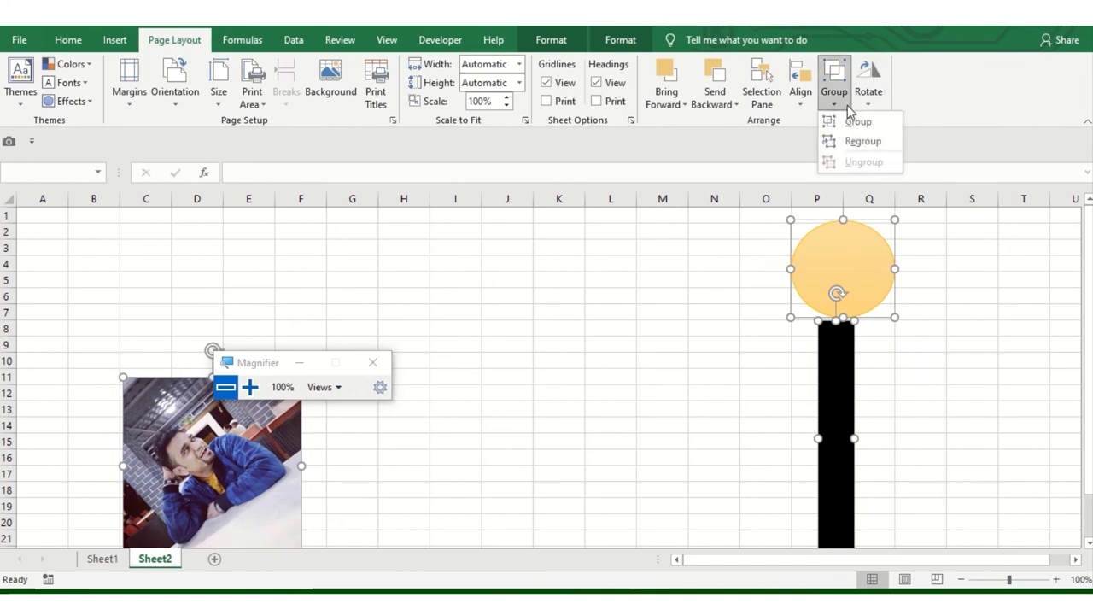
{"action": "left_click", "coordinate": [869, 98]}
{"action": "left_click", "coordinate": [835, 94]}
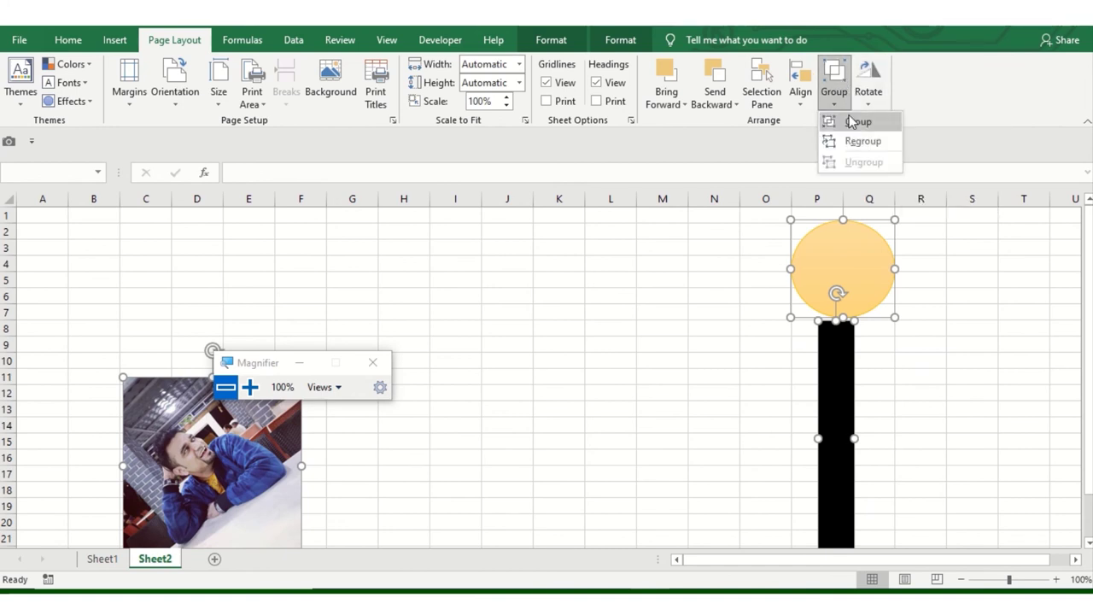
{"action": "left_click", "coordinate": [855, 123]}
{"action": "left_click", "coordinate": [835, 96]}
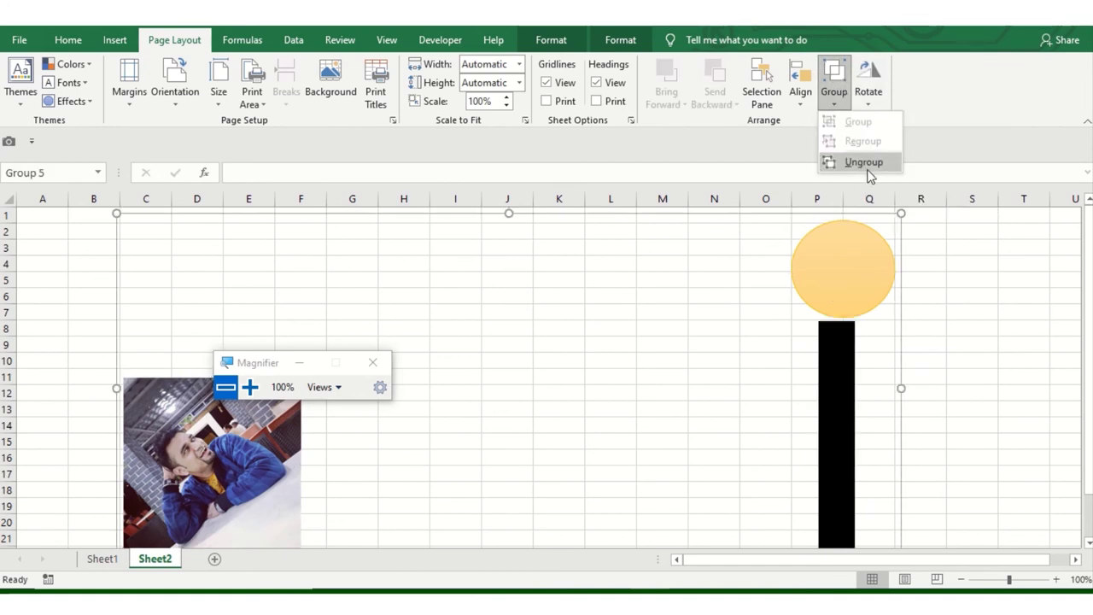
{"action": "left_click", "coordinate": [858, 165]}
- Move the circle and black bar to column D, then over to columns I–K
{"action": "left_click", "coordinate": [840, 98]}
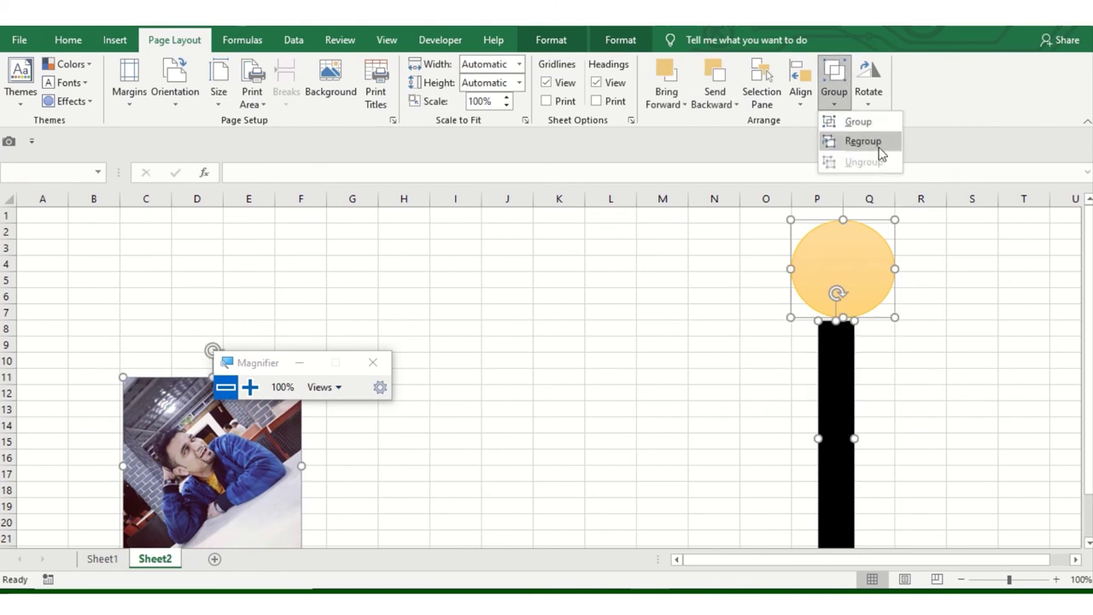
{"action": "left_click", "coordinate": [839, 258]}
{"action": "left_click", "coordinate": [760, 260]}
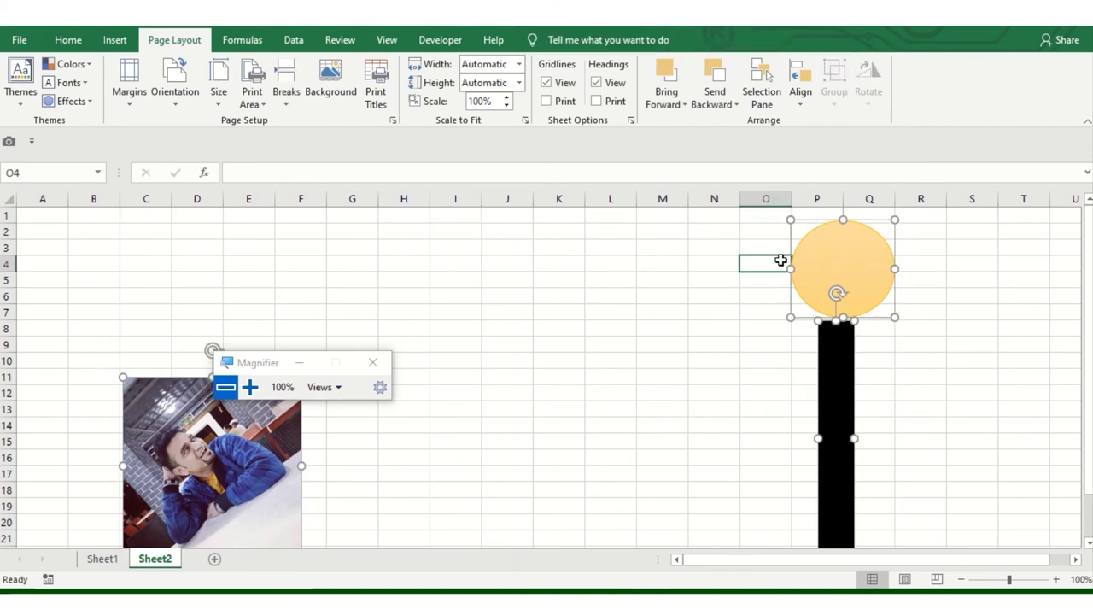
{"action": "left_click_drag", "start_coordinate": [832, 265], "coordinate": [164, 318]}
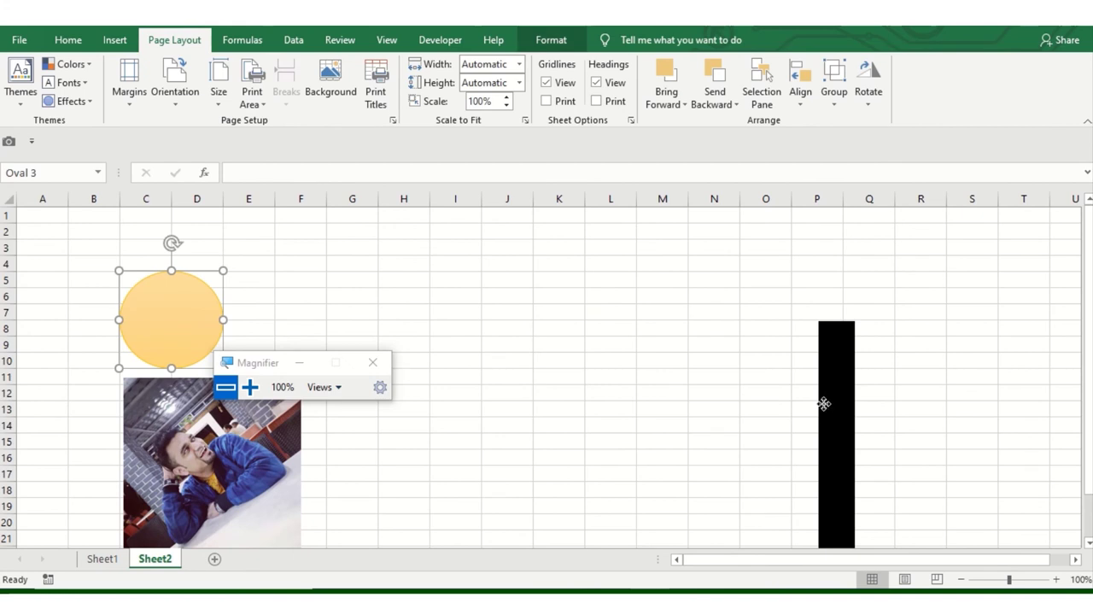
{"action": "left_click_drag", "start_coordinate": [822, 403], "coordinate": [233, 304]}
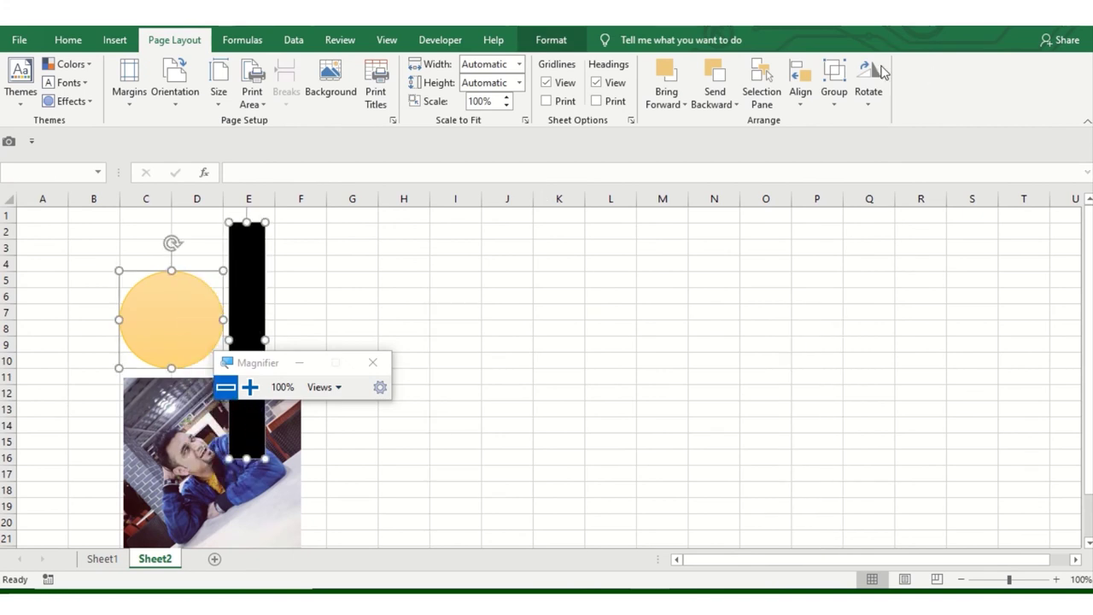
{"action": "left_click", "coordinate": [834, 85]}
{"action": "left_click_drag", "start_coordinate": [280, 270], "coordinate": [612, 299]}
{"action": "left_click", "coordinate": [888, 296]}
{"action": "left_click", "coordinate": [593, 282]}
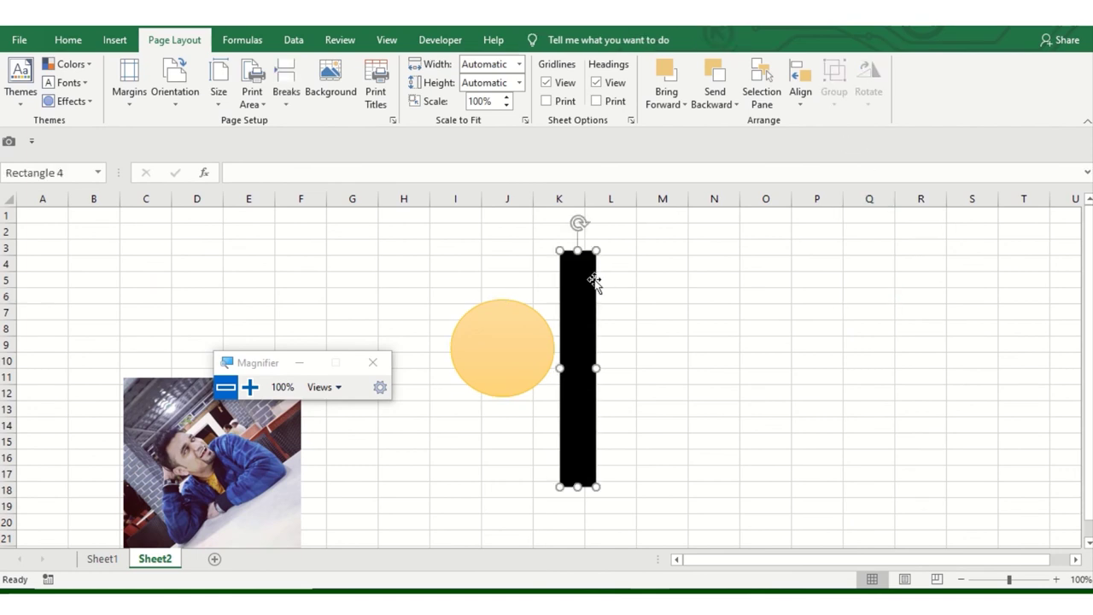
- Regroup the black bar with its former group, move the set, and return to Sheet1
{"action": "left_click", "coordinate": [834, 101]}
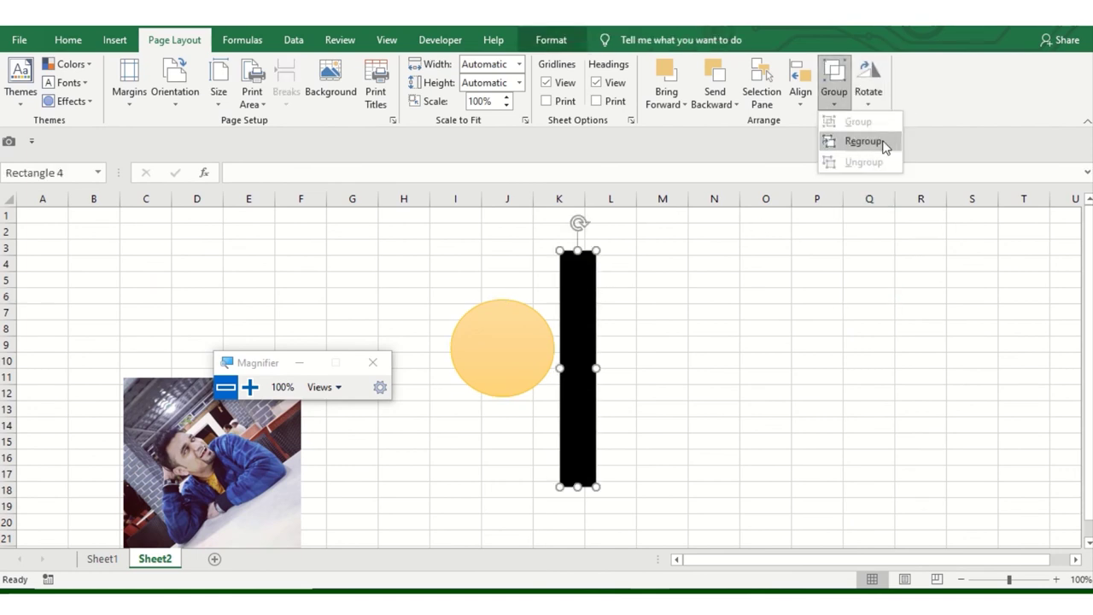
{"action": "left_click", "coordinate": [862, 141]}
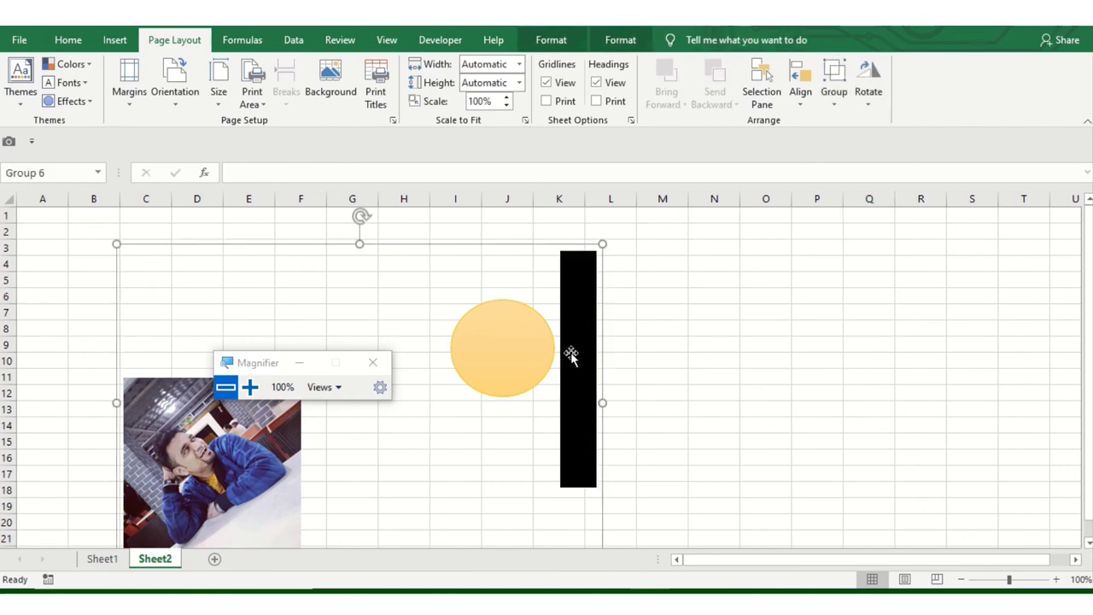
{"action": "mouse_move", "coordinate": [568, 353]}
{"action": "left_mouse_down"}
{"action": "mouse_move", "coordinate": [866, 317]}
{"action": "mouse_move", "coordinate": [497, 312]}
{"action": "mouse_move", "coordinate": [691, 415]}
{"action": "left_mouse_up"}
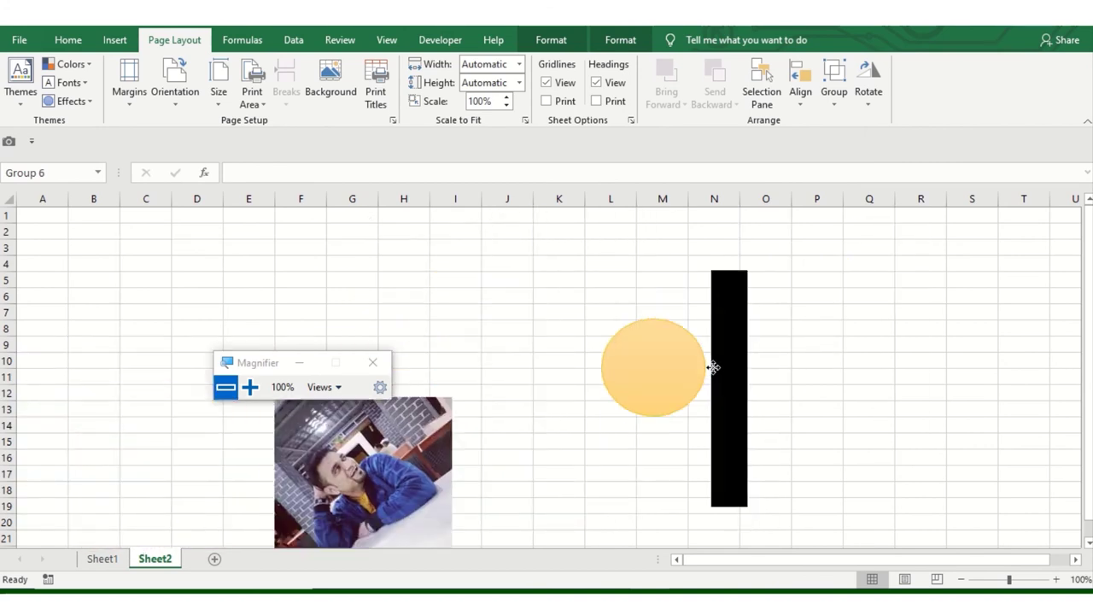
{"action": "left_click", "coordinate": [102, 563]}
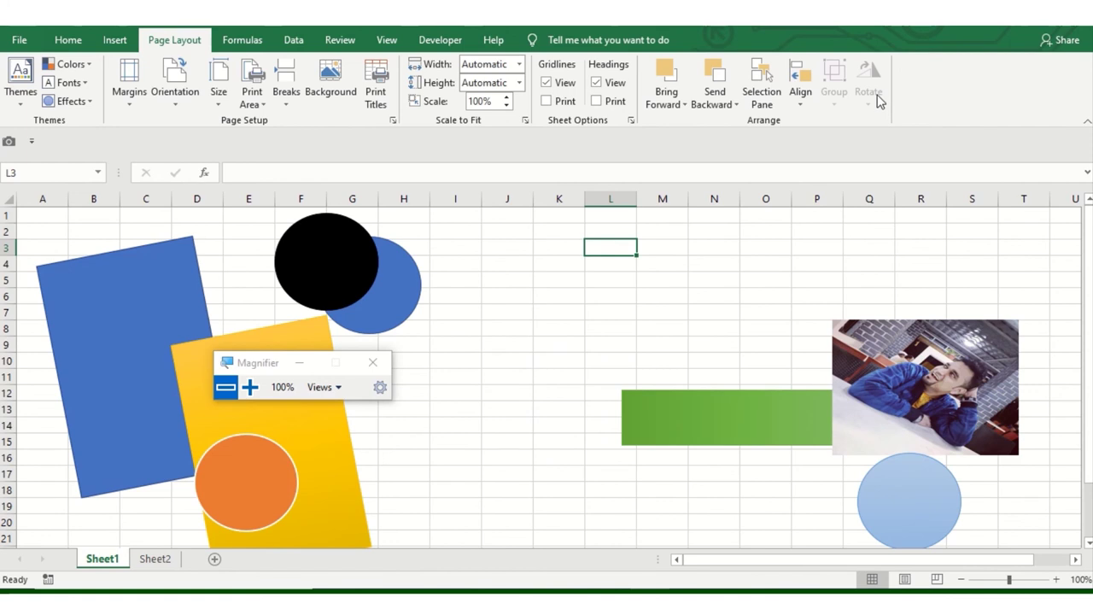
- Move the photo up onto the green bar and stretch it taller into a square
{"action": "left_click_drag", "start_coordinate": [924, 369], "coordinate": [580, 334]}
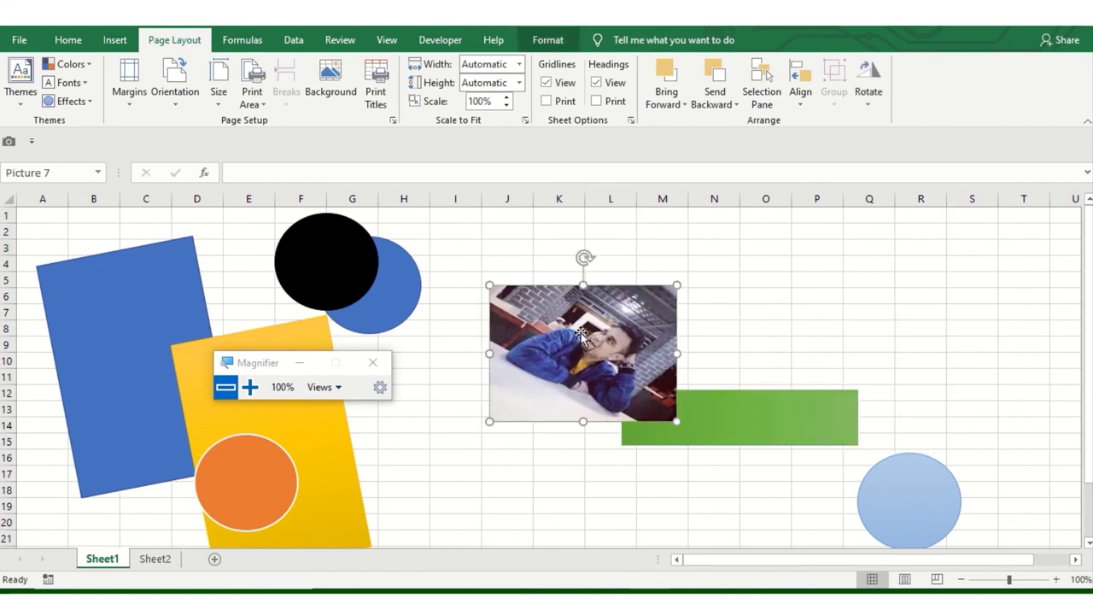
{"action": "left_click_drag", "start_coordinate": [583, 421], "coordinate": [583, 472]}
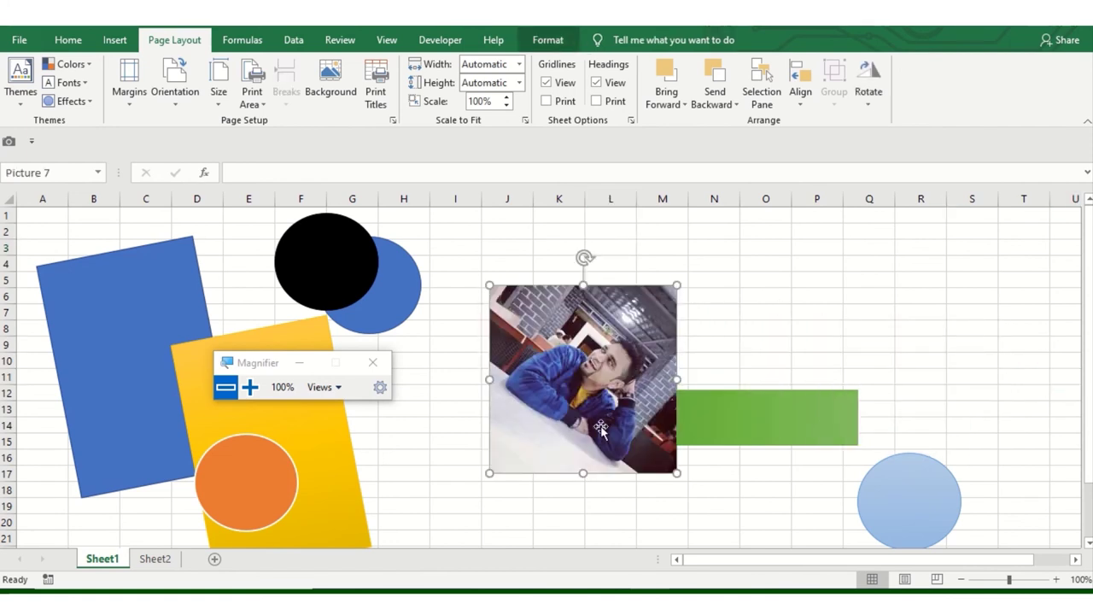
{"action": "left_click", "coordinate": [867, 96]}
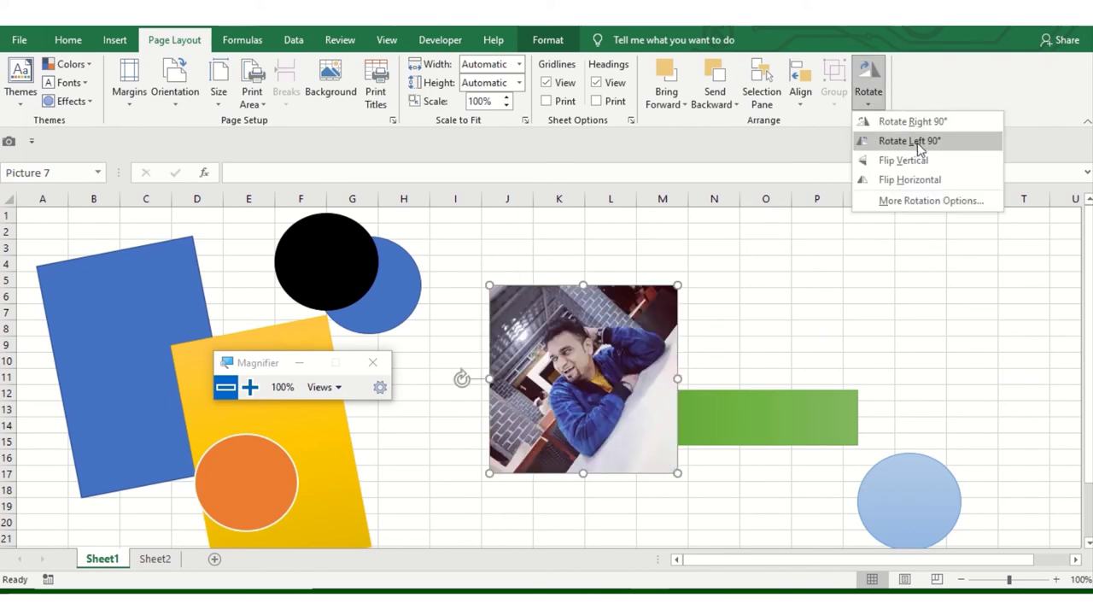
- In Format Picture, set the photo to 7.3 cm high, 8.2 cm wide and rotated 21°
{"action": "left_click", "coordinate": [928, 200]}
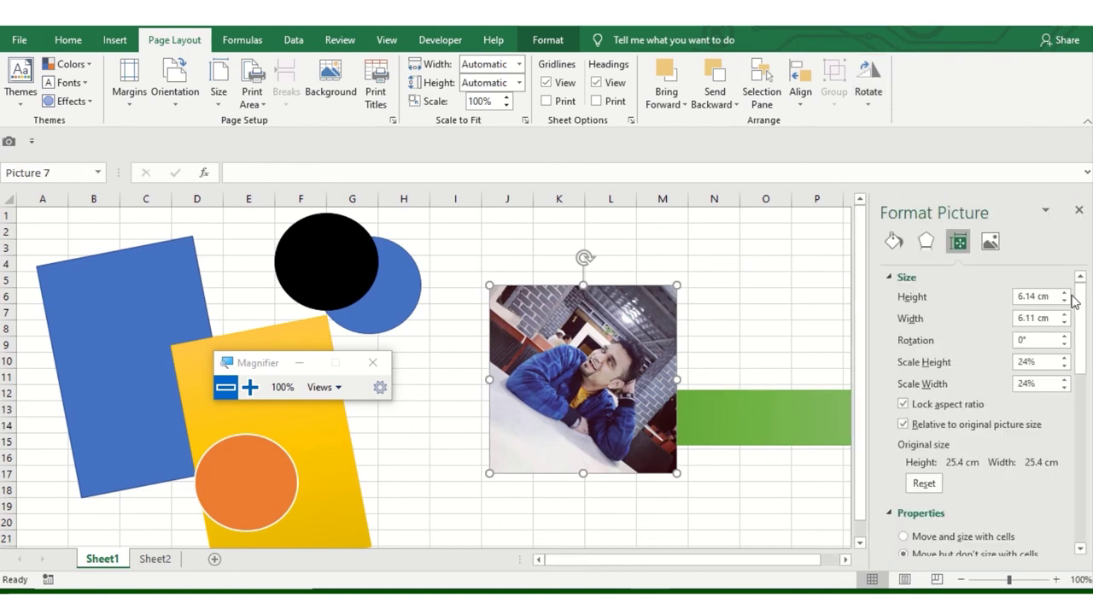
{"action": "left_click", "coordinate": [1063, 293]}
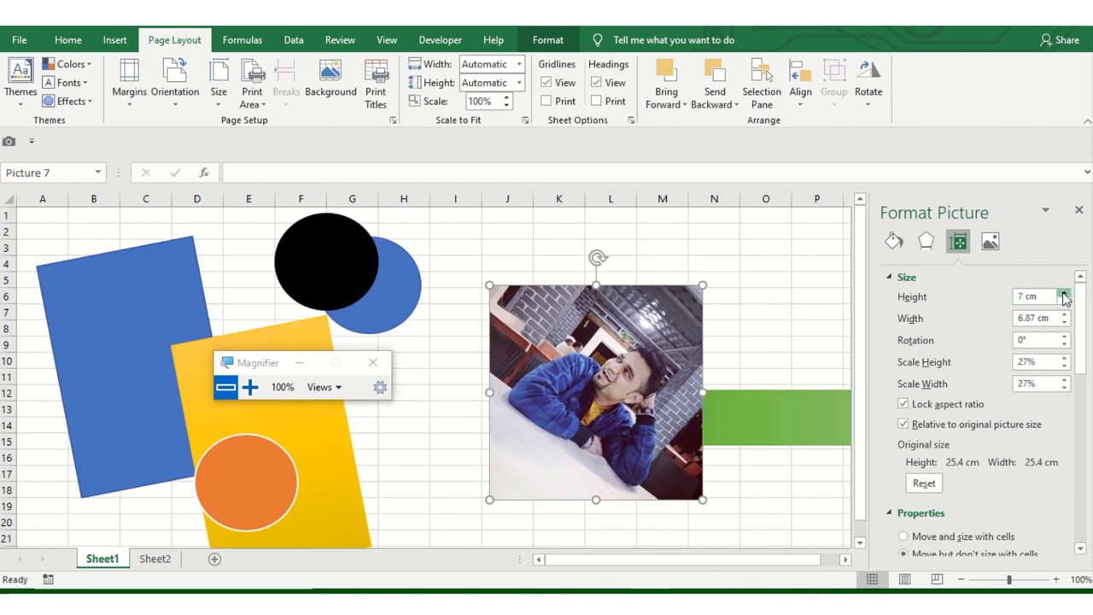
{"action": "left_click", "coordinate": [1064, 293]}
{"action": "left_click", "coordinate": [1063, 313]}
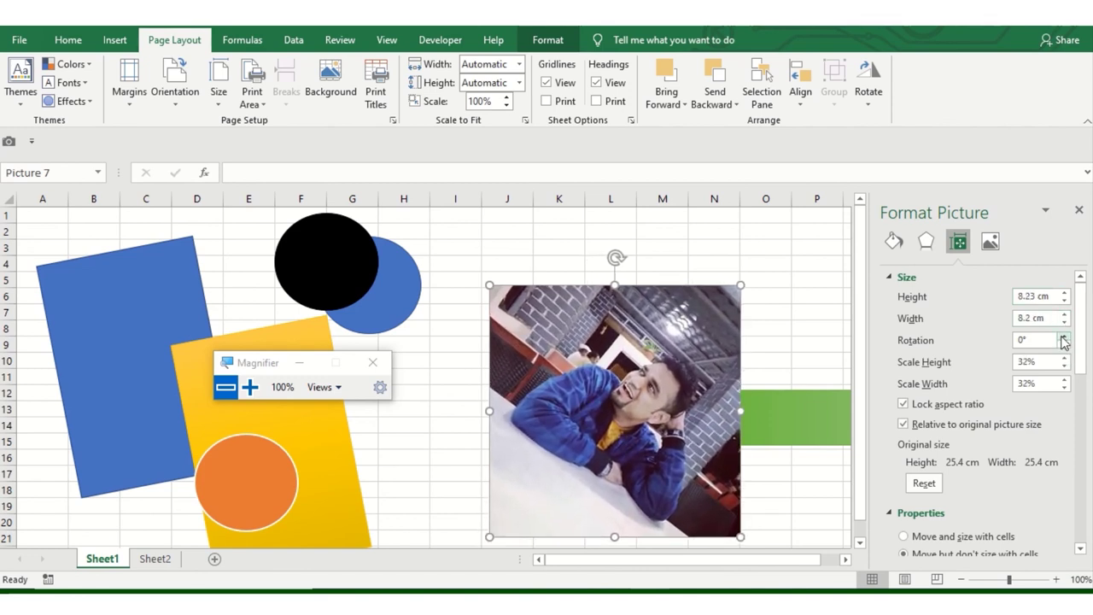
{"action": "left_click", "coordinate": [1064, 336]}
{"action": "left_click", "coordinate": [1064, 336]}
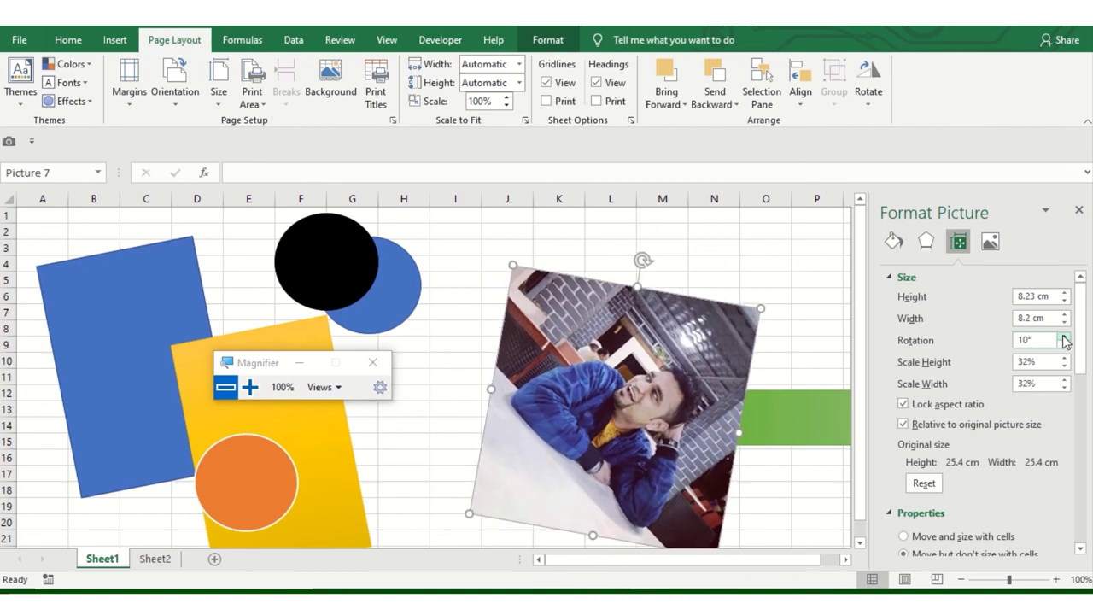
{"action": "left_click", "coordinate": [1063, 336]}
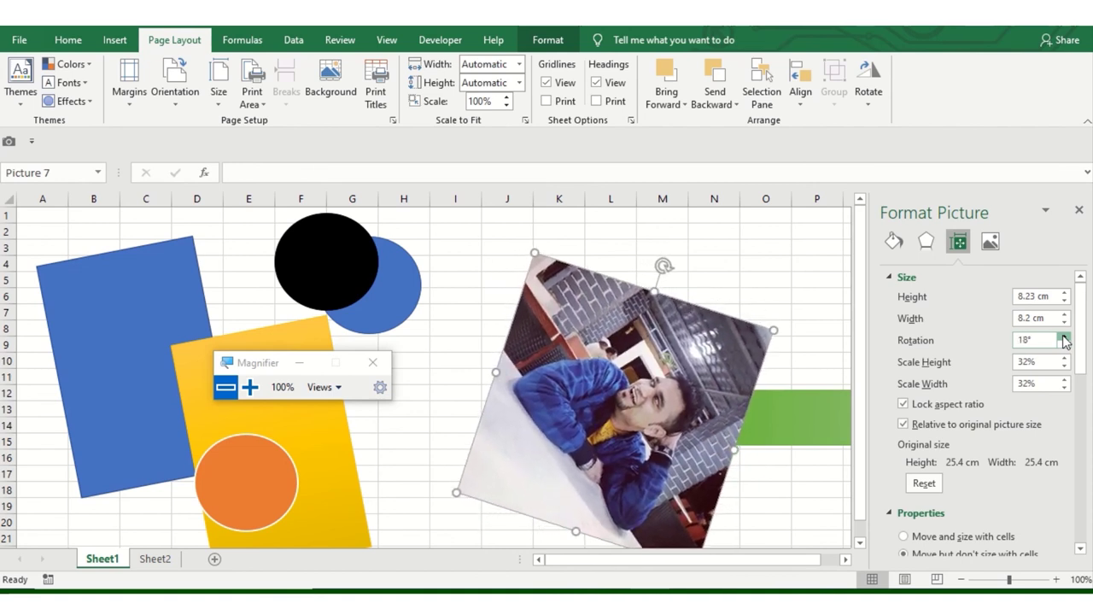
- Settle the photo's scale height and width at 31%, a 7.87 cm square, then close the pane
{"action": "left_click", "coordinate": [1063, 357]}
{"action": "left_click", "coordinate": [1064, 358]}
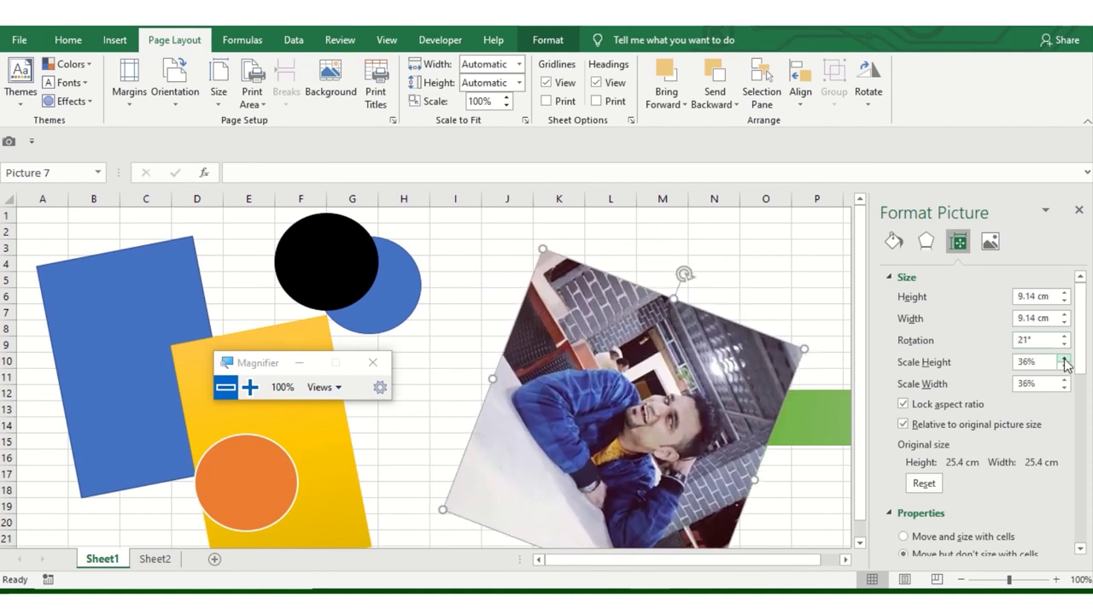
{"action": "left_click", "coordinate": [1064, 359]}
{"action": "left_click", "coordinate": [1063, 359]}
{"action": "left_click", "coordinate": [1064, 388]}
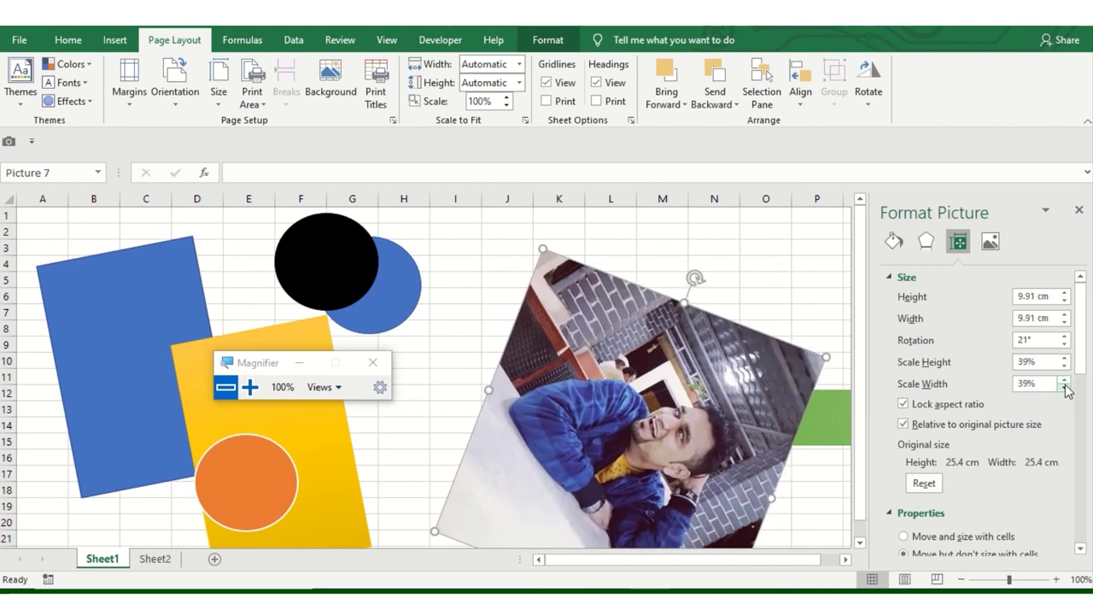
{"action": "left_click", "coordinate": [1064, 388]}
{"action": "left_click", "coordinate": [1063, 388]}
{"action": "left_click", "coordinate": [1064, 388]}
{"action": "left_click", "coordinate": [1064, 387]}
{"action": "left_click", "coordinate": [1064, 388]}
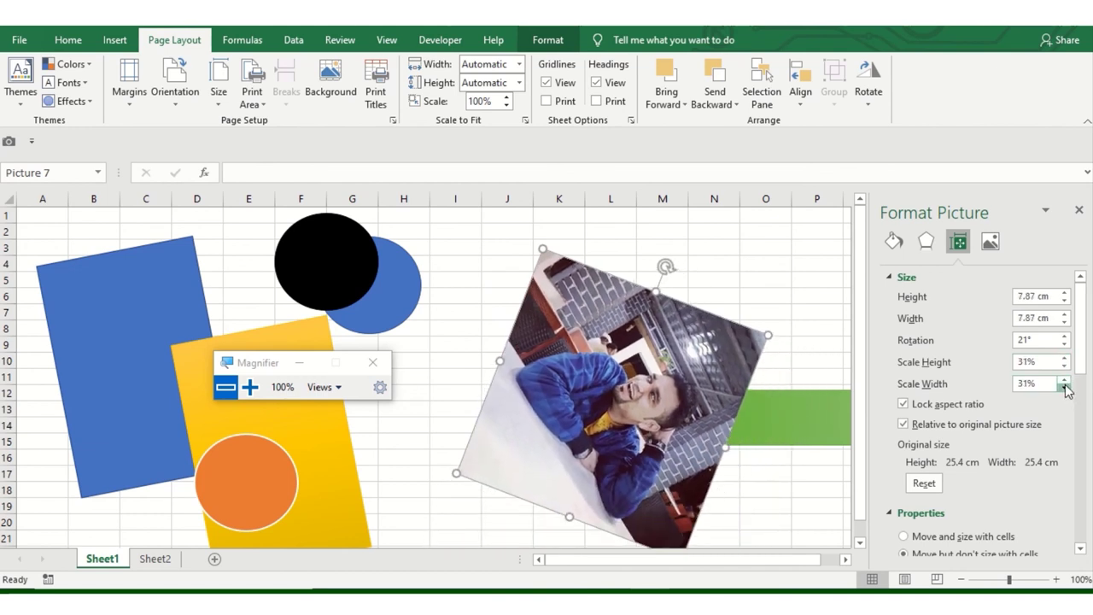
{"action": "left_click", "coordinate": [1064, 388]}
{"action": "left_click", "coordinate": [1064, 388]}
{"action": "left_click", "coordinate": [1063, 387]}
{"action": "left_click", "coordinate": [1064, 388]}
{"action": "left_click", "coordinate": [1064, 380]}
{"action": "left_click", "coordinate": [1064, 380]}
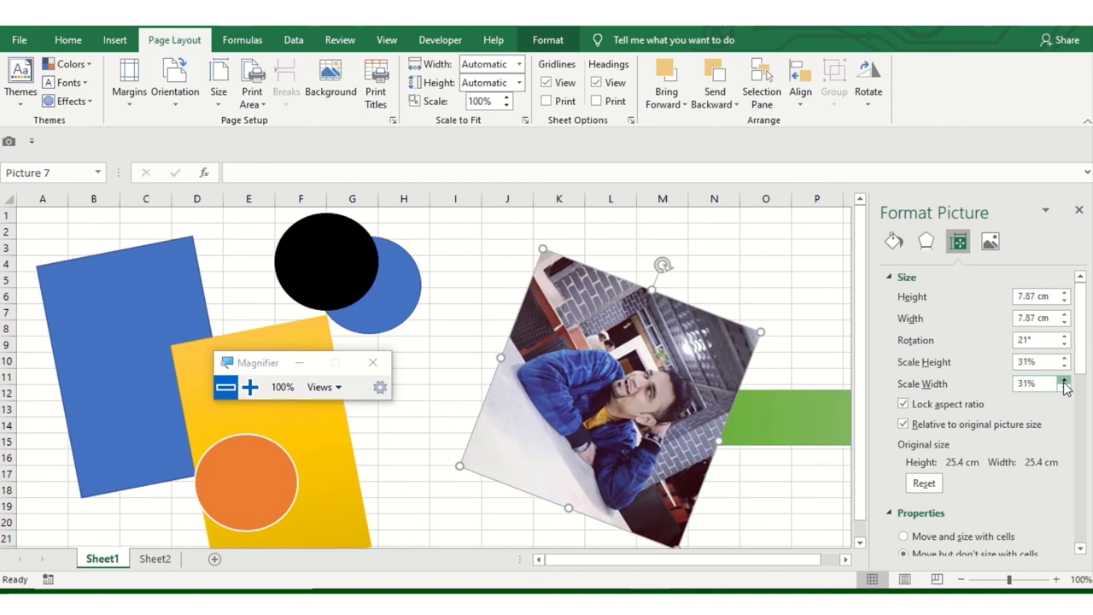
{"action": "left_click", "coordinate": [1064, 380]}
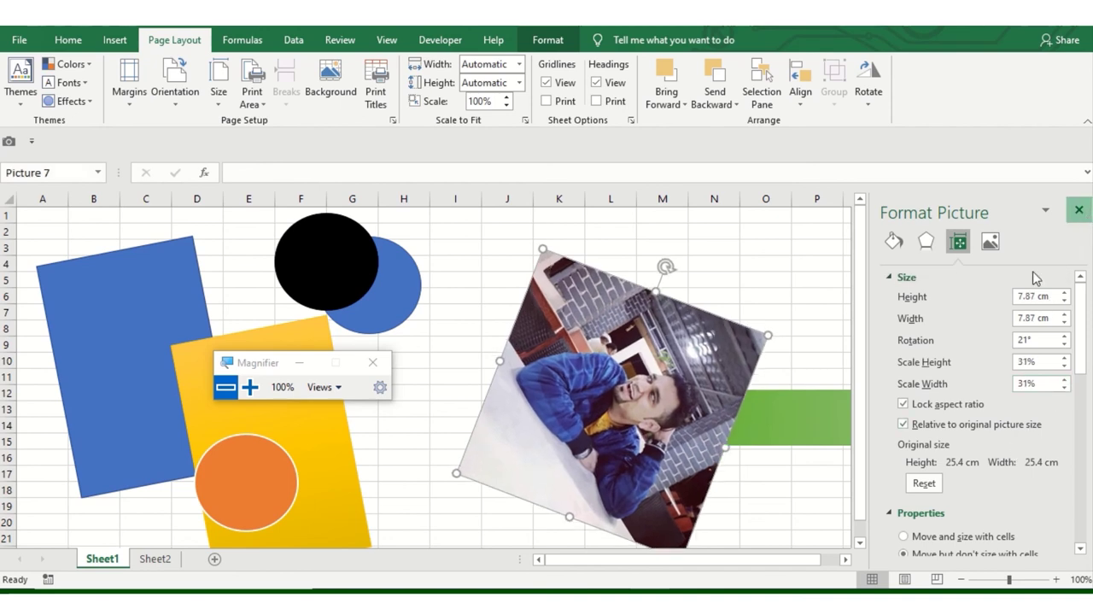
{"action": "left_click", "coordinate": [1079, 210]}
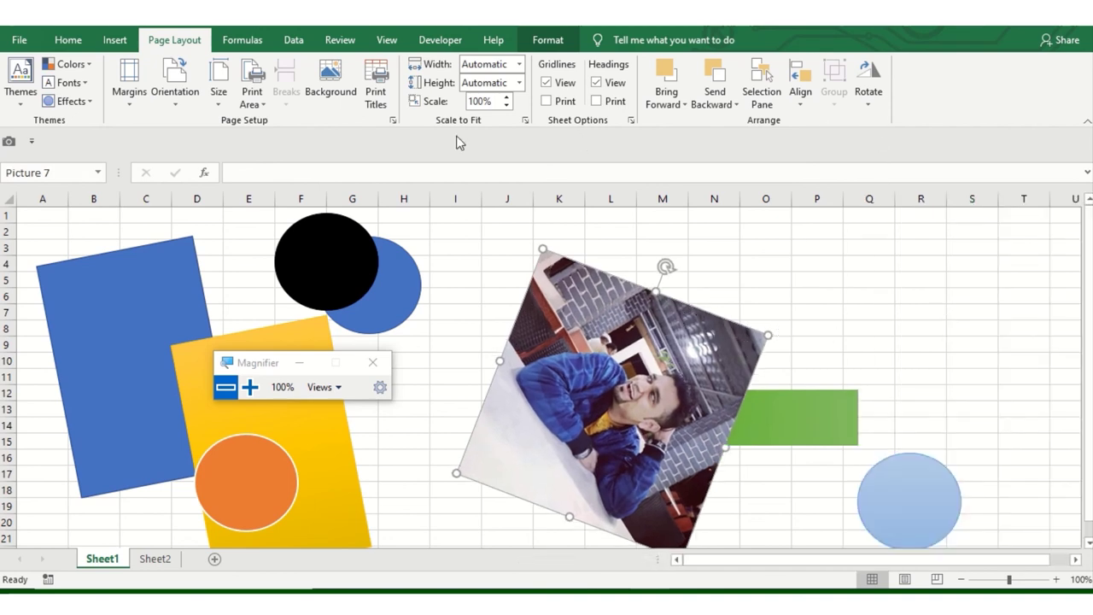